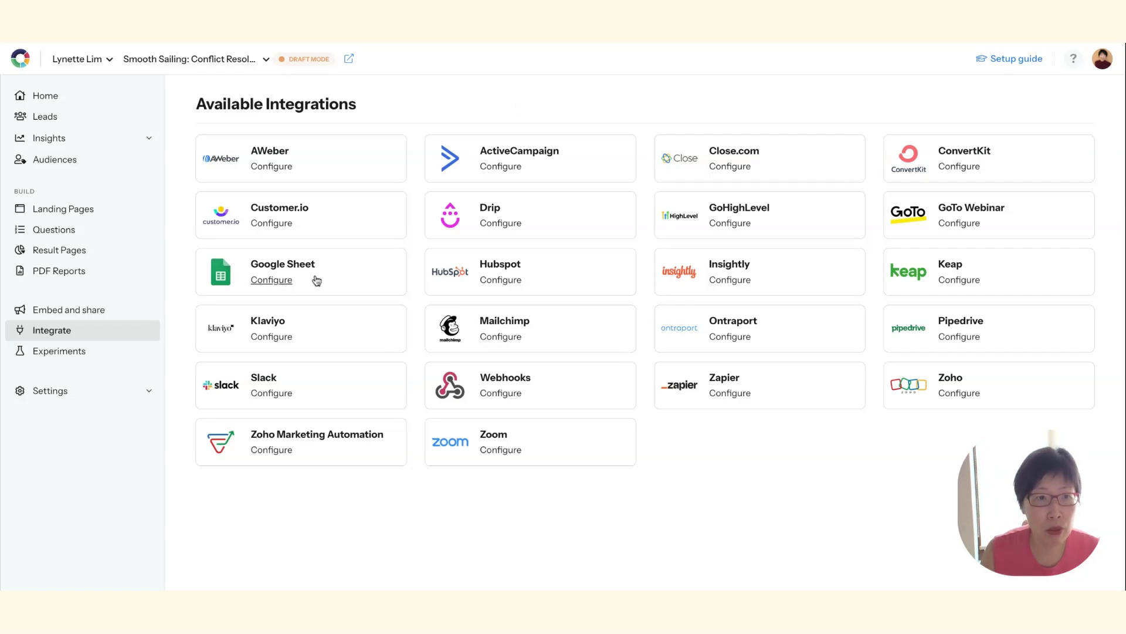
Step: Open the Google Sheet integration's configuration and authenticate it with the company Google account, granting scoreapp.com access
{"action": "left_click", "coordinate": [279, 288]}
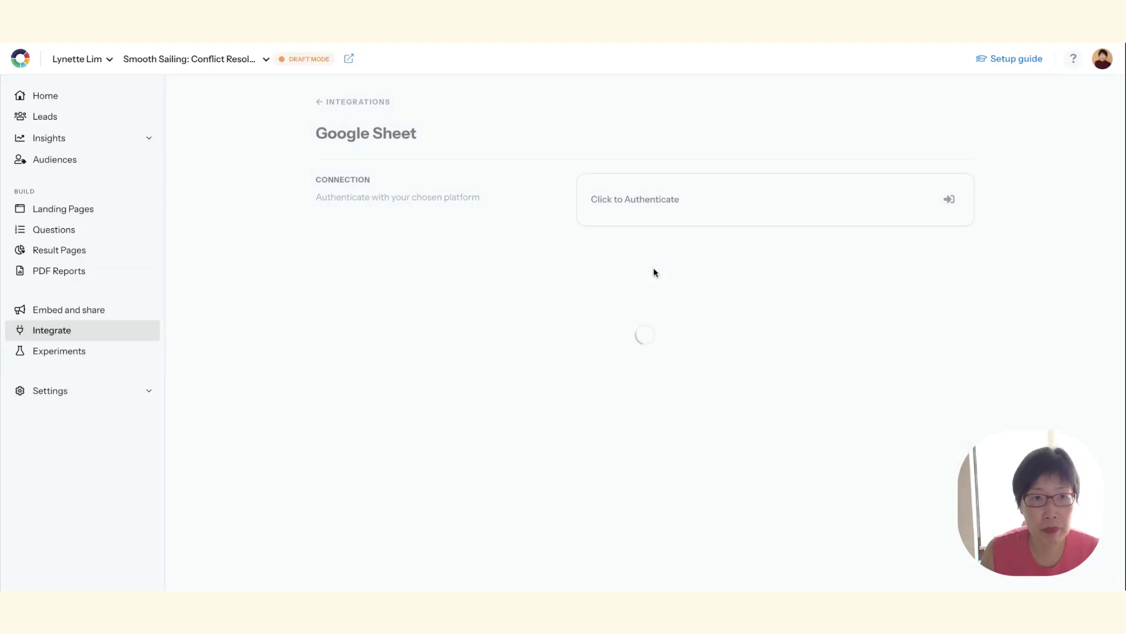
{"action": "left_click", "coordinate": [949, 200]}
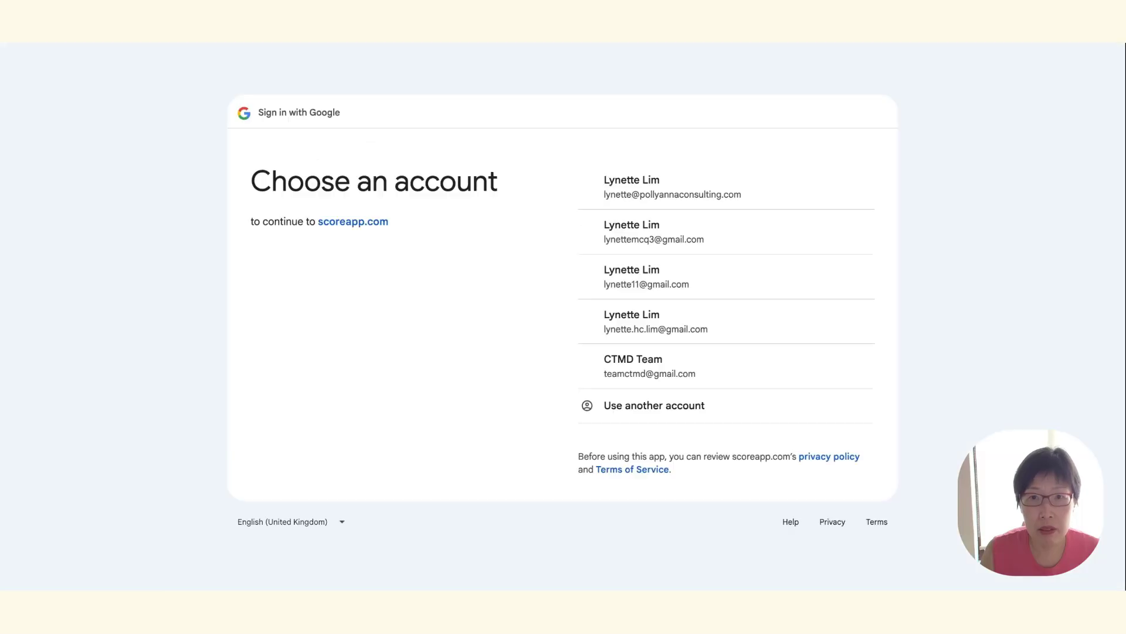
{"action": "left_click", "coordinate": [702, 197]}
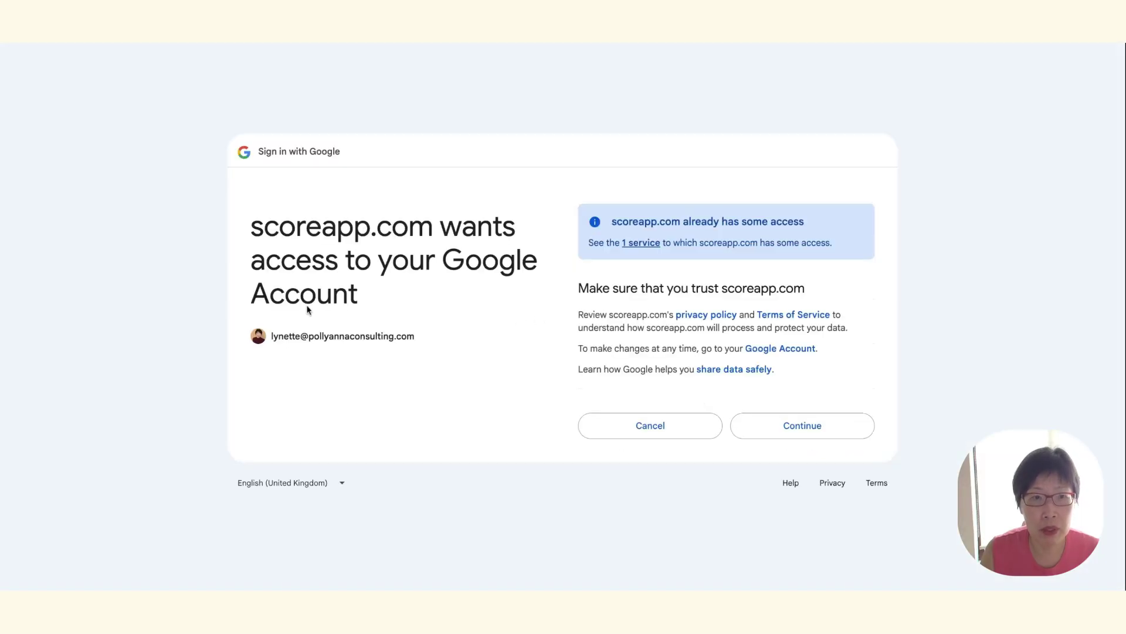
{"action": "left_click", "coordinate": [802, 425]}
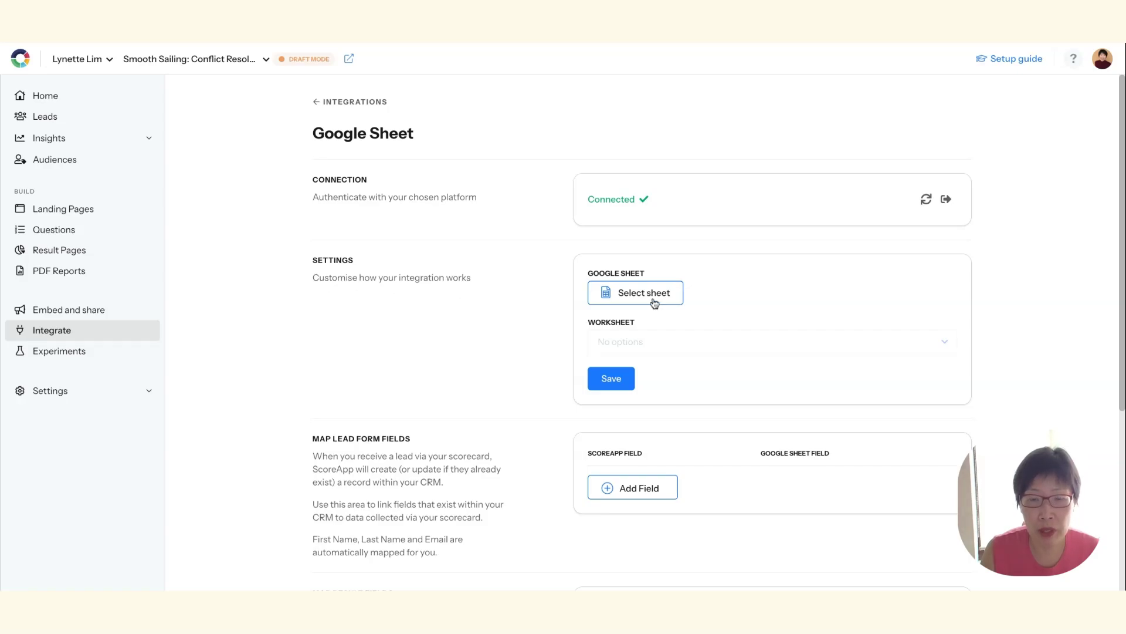
Step: Choose the ScoreApp-Test Sheet spreadsheet as the integration's Google Sheet, agreeing to switch the spreadsheet
{"action": "left_click", "coordinate": [655, 299]}
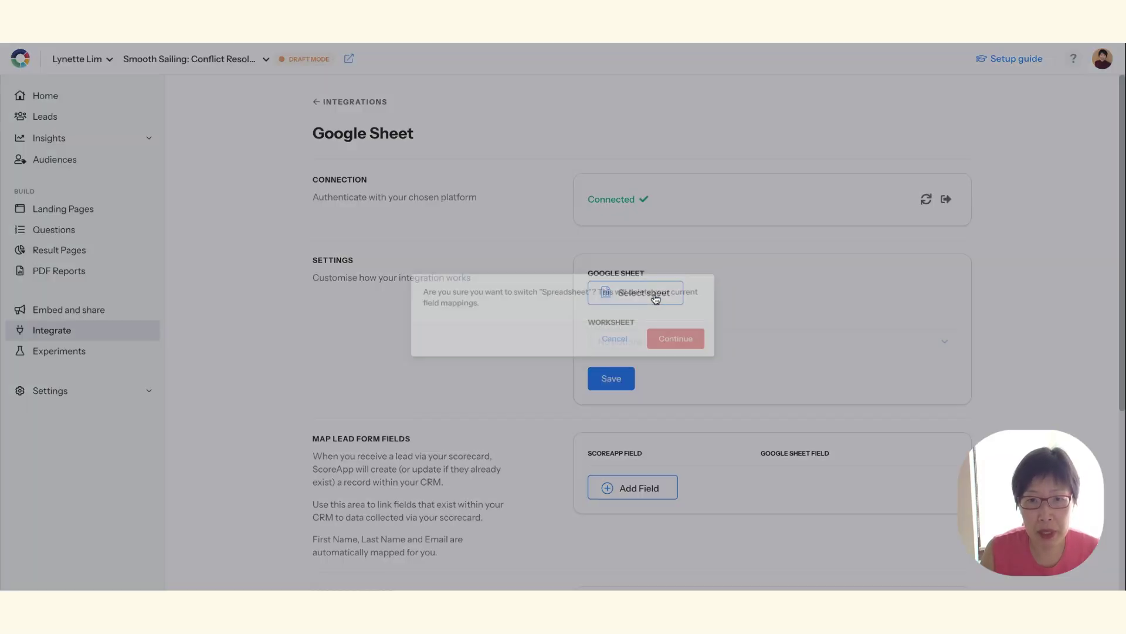
{"action": "left_click", "coordinate": [693, 345]}
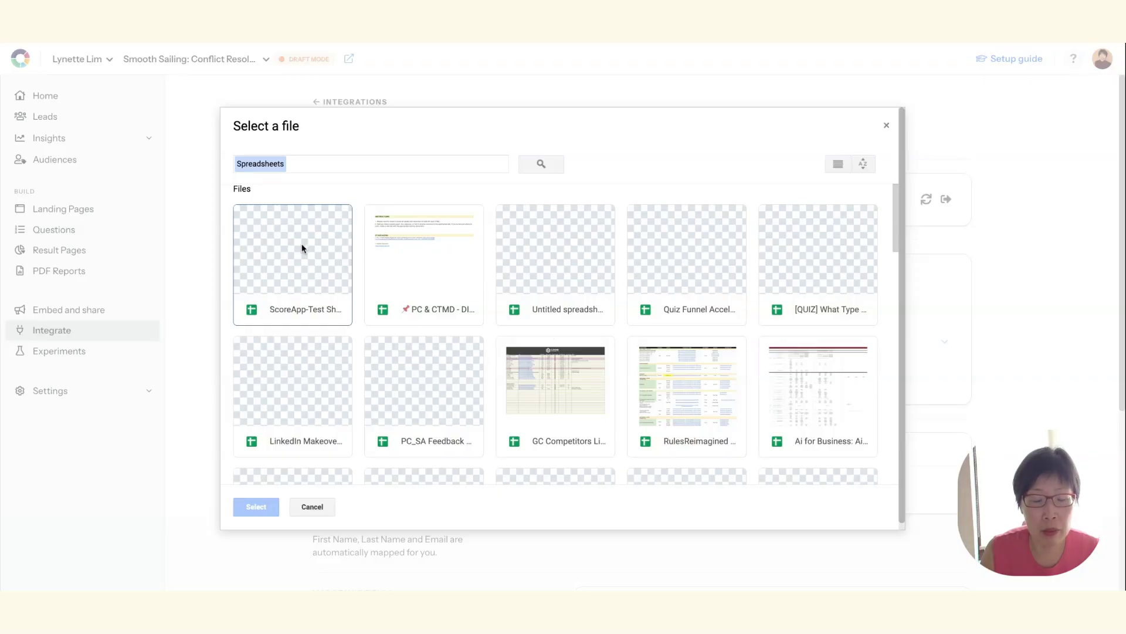
{"action": "left_click", "coordinate": [266, 323]}
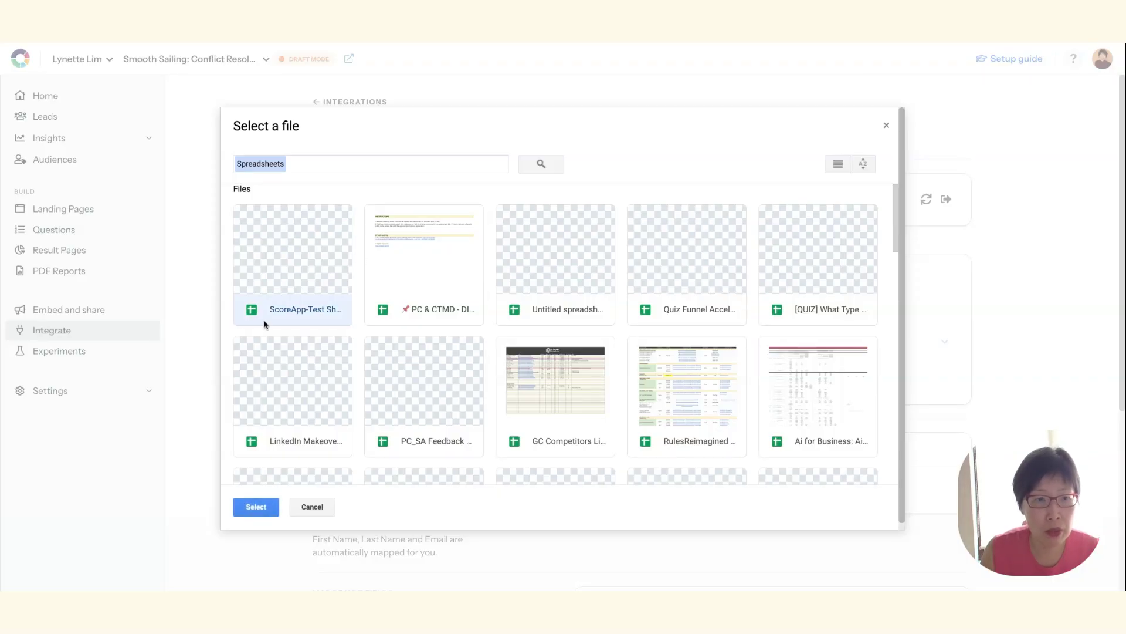
{"action": "left_click", "coordinate": [256, 512]}
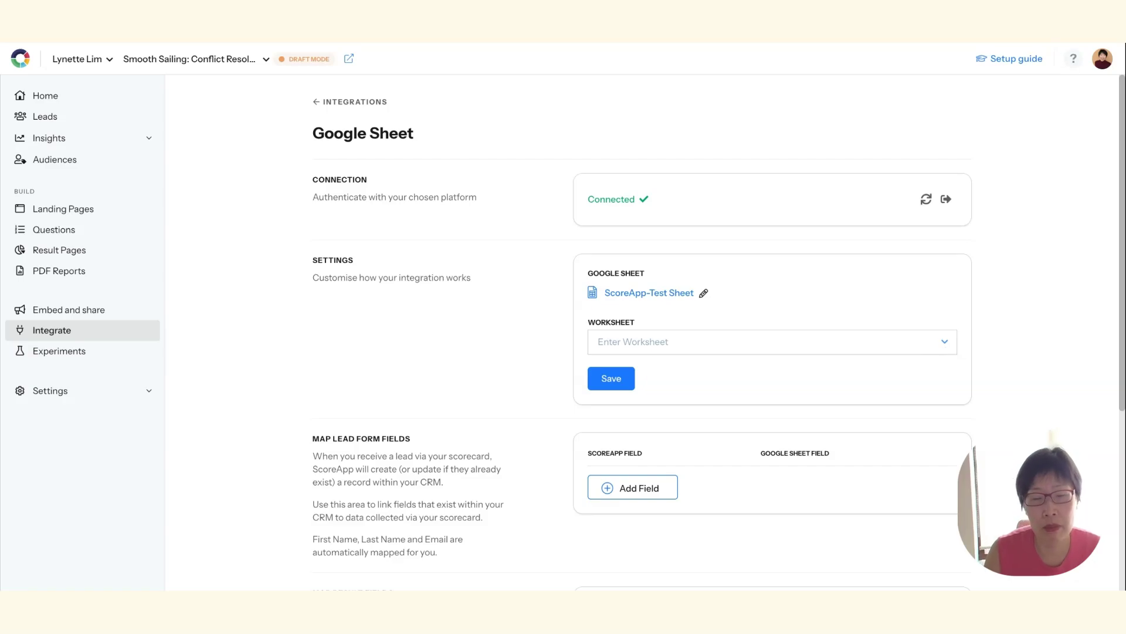
Step: Check the available worksheet options, then switch to ScoreApp-Test Sheet in Google Sheets and add a second sheet
{"action": "left_click", "coordinate": [945, 342]}
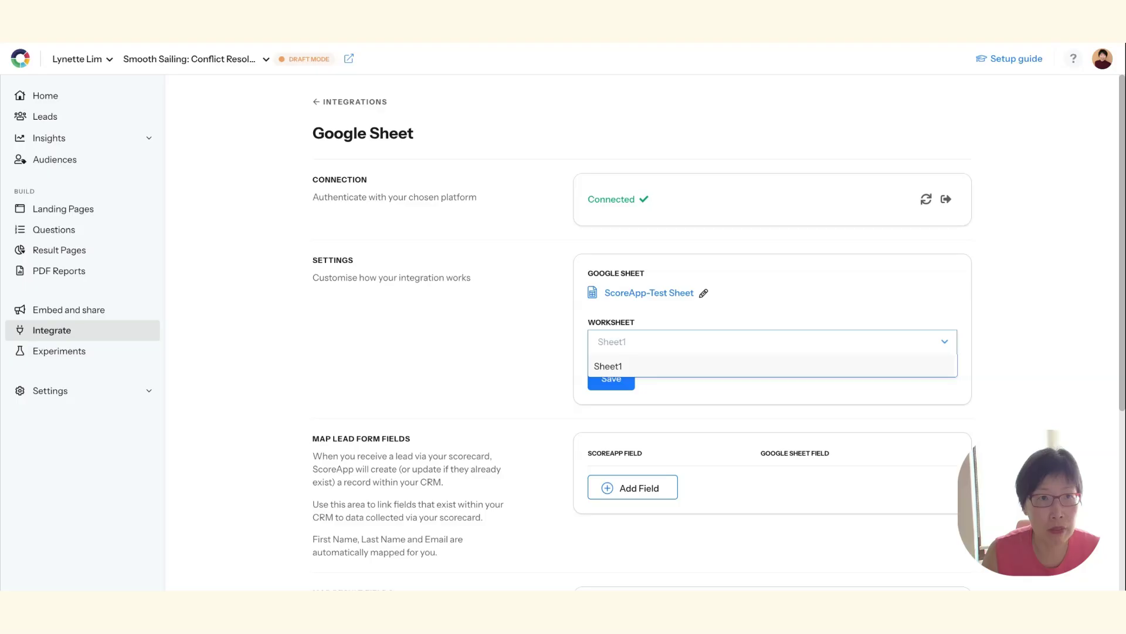
{"action": "left_click", "coordinate": [491, 29]}
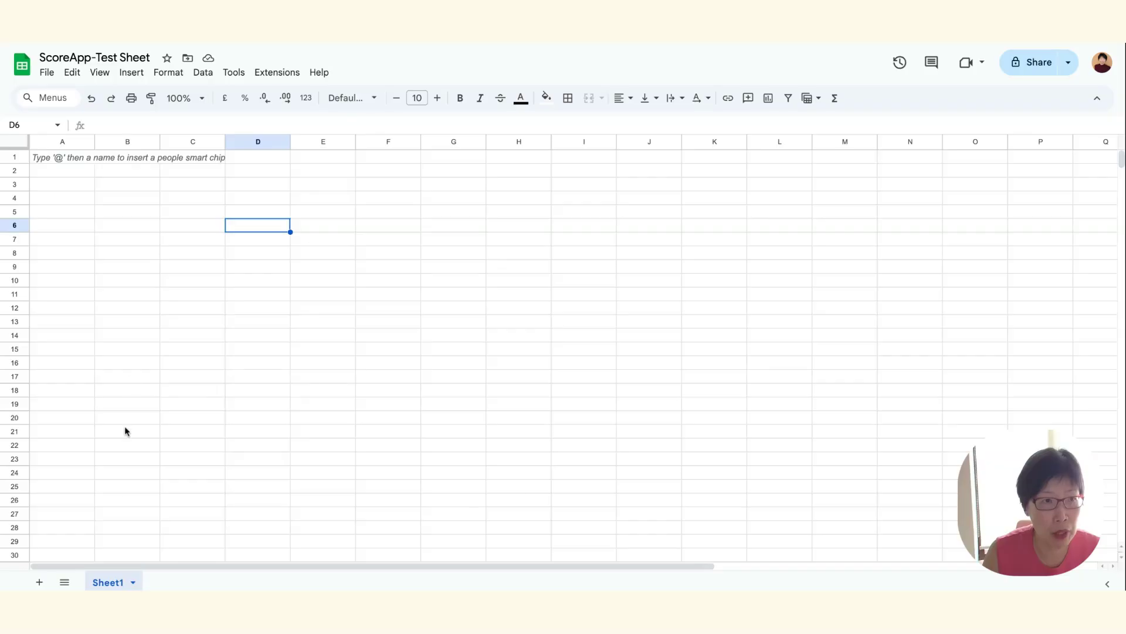
{"action": "left_click", "coordinate": [40, 582]}
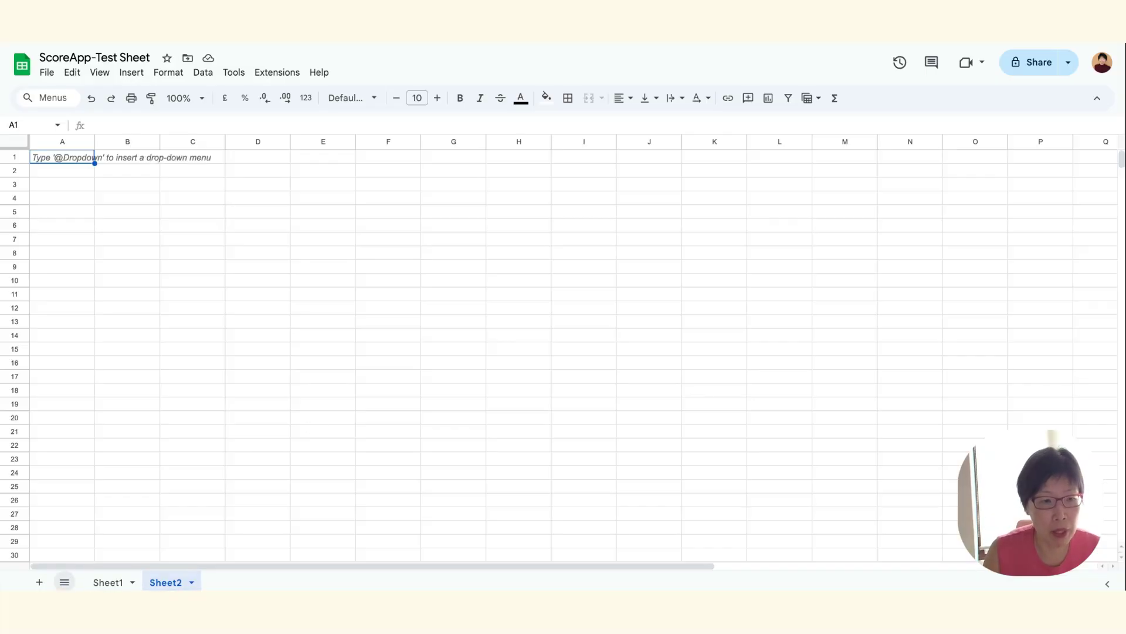
Step: Rename the spreadsheet's first sheet, Sheet1, to Quiz
{"action": "left_click", "coordinate": [126, 585]}
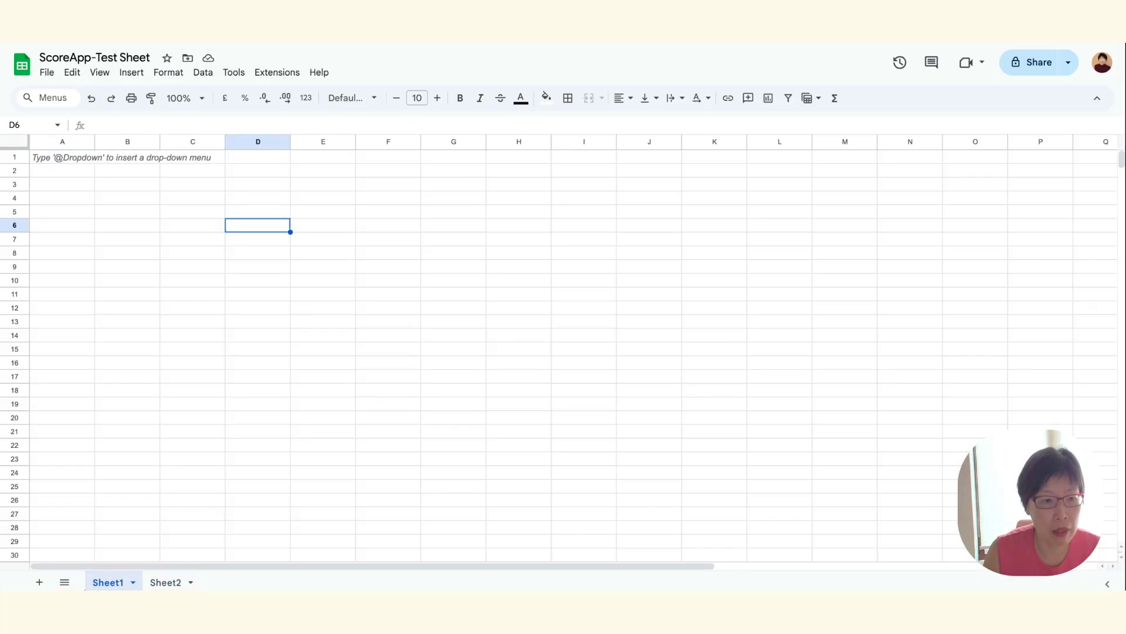
{"action": "right_click", "coordinate": [131, 581]}
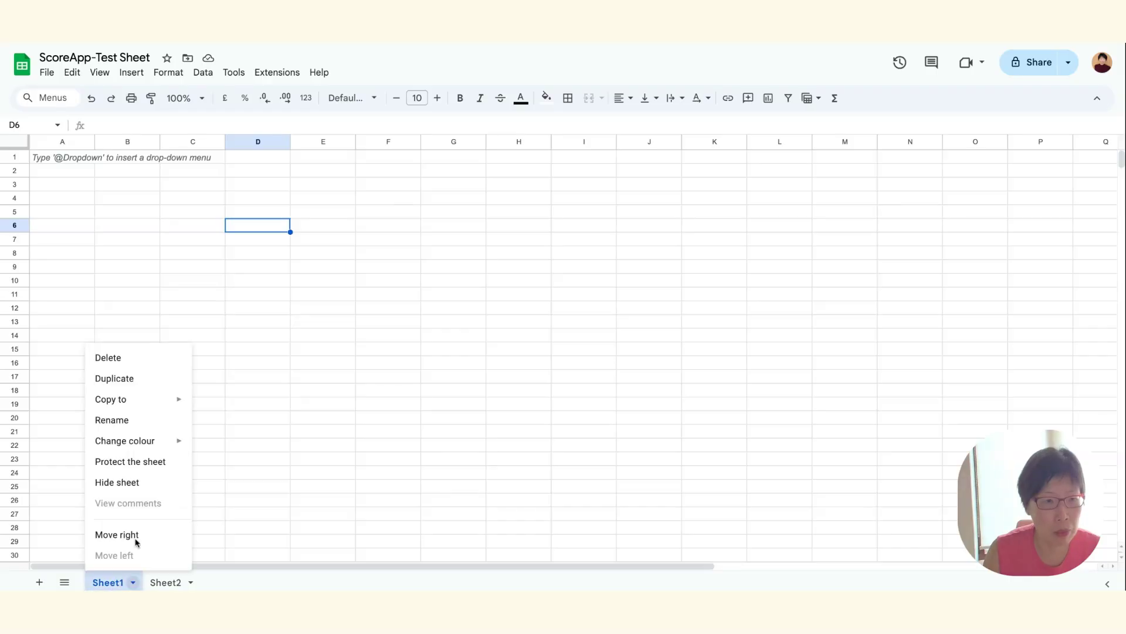
{"action": "left_click", "coordinate": [114, 418]}
{"action": "type", "text": "Quiz"}
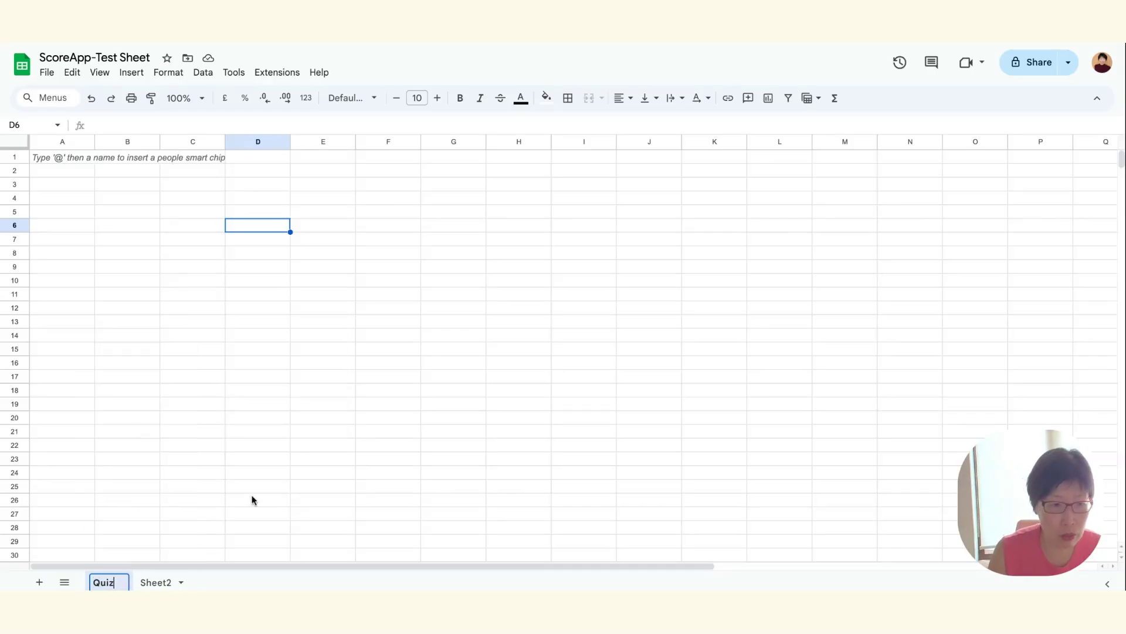
{"action": "left_click", "coordinate": [360, 494]}
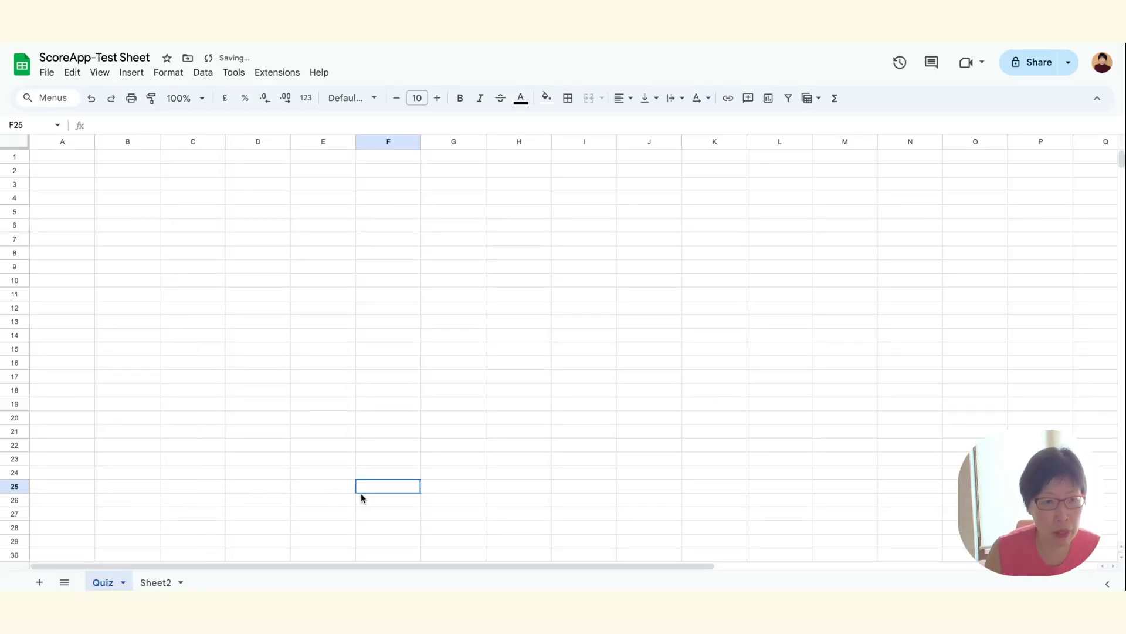
Step: Rename the newly added second sheet, Sheet2, to Feedback
{"action": "left_click", "coordinate": [183, 583]}
{"action": "left_click", "coordinate": [183, 583]}
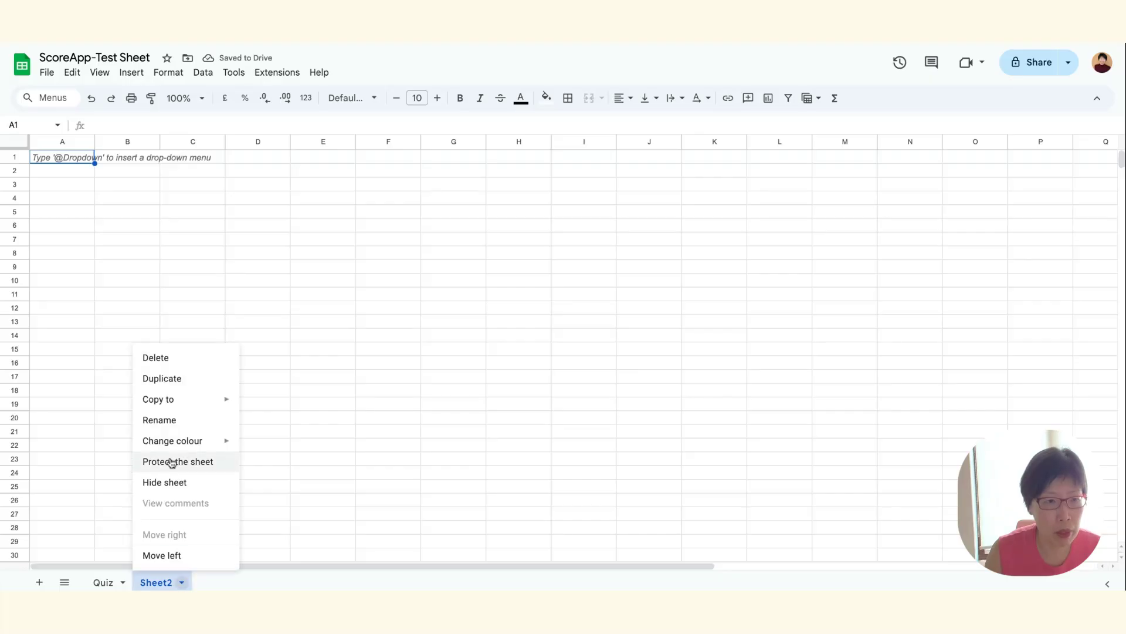
{"action": "left_click", "coordinate": [185, 420]}
{"action": "type", "text": "Feedback"}
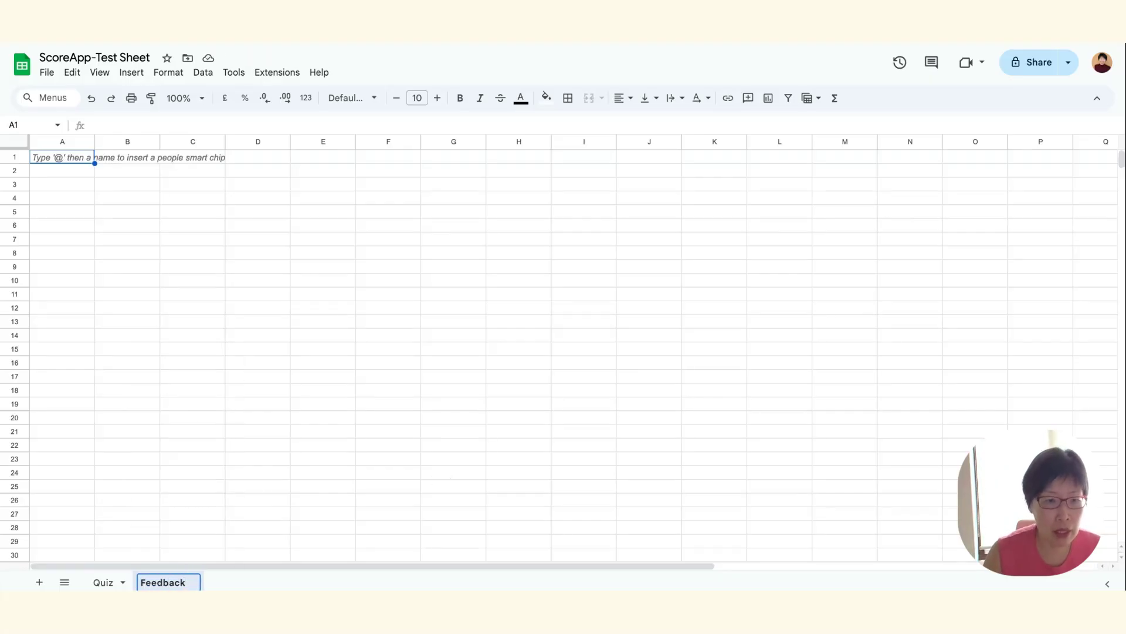
{"action": "left_click", "coordinate": [479, 330]}
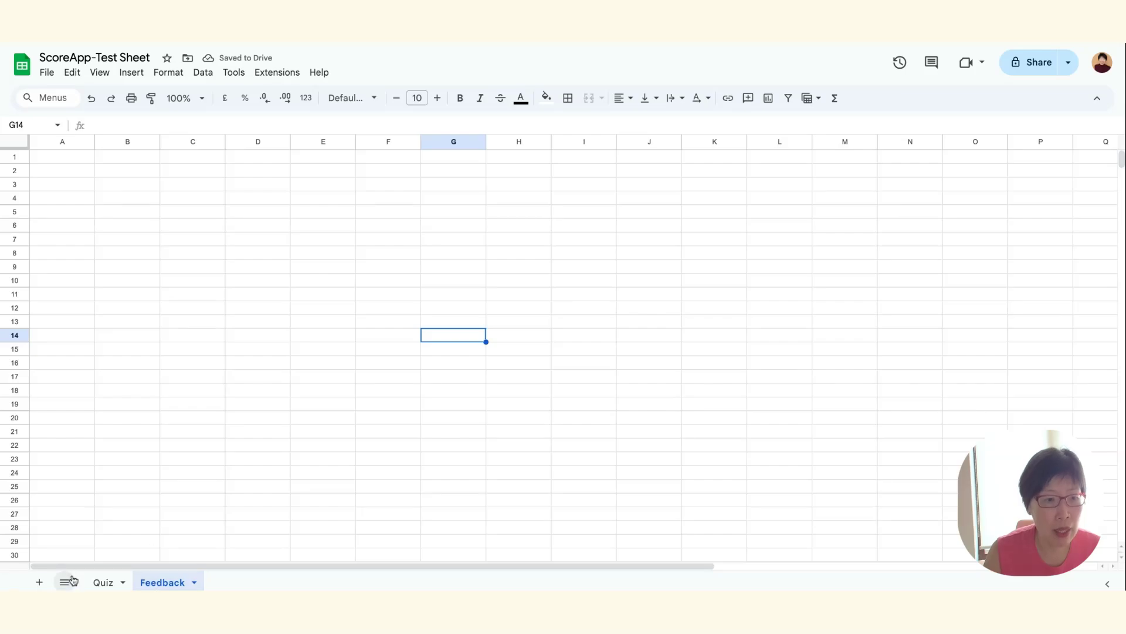
{"action": "left_click", "coordinate": [274, 442]}
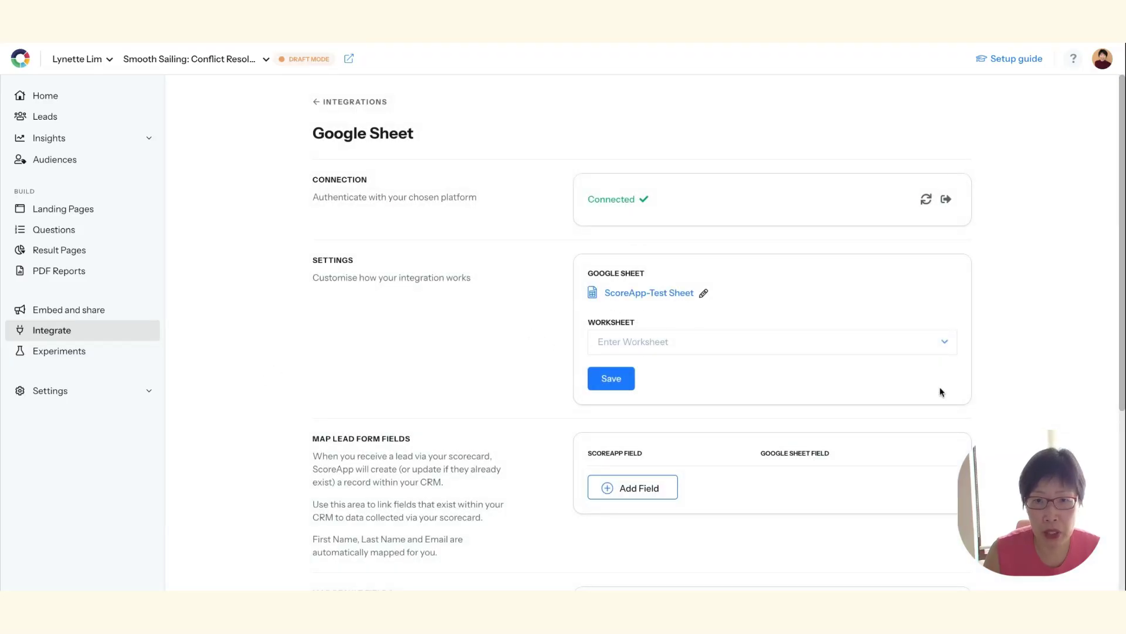
Step: Back in ScoreApp, set the integration's worksheet to Quiz and save the settings
{"action": "left_click", "coordinate": [945, 346]}
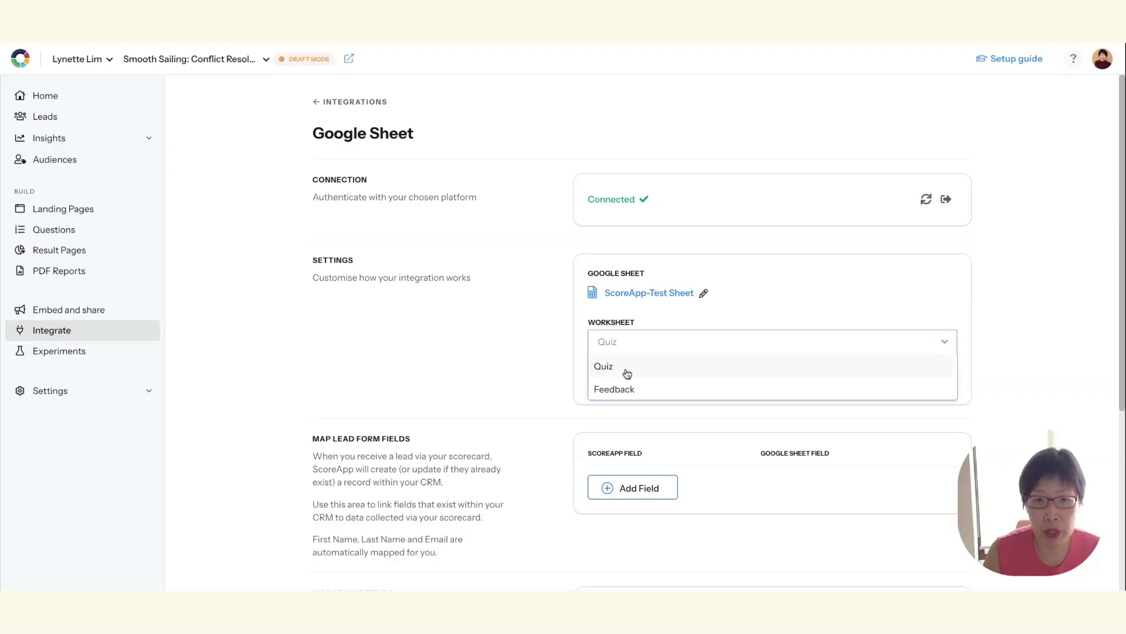
{"action": "left_click", "coordinate": [694, 368]}
{"action": "left_click", "coordinate": [612, 378]}
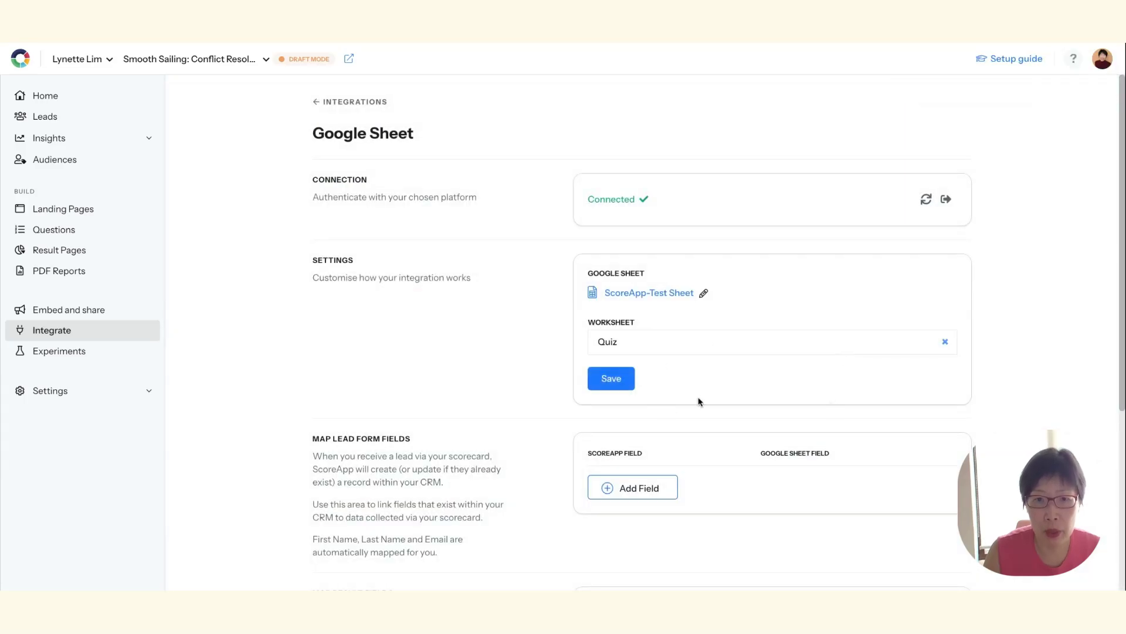
Step: Examine which Google Sheet fields and ScoreApp fields are available for mapping the lead form, without adding a field map
{"action": "scroll", "coordinate": [697, 401], "scroll_direction": "down", "scroll_amount": 4}
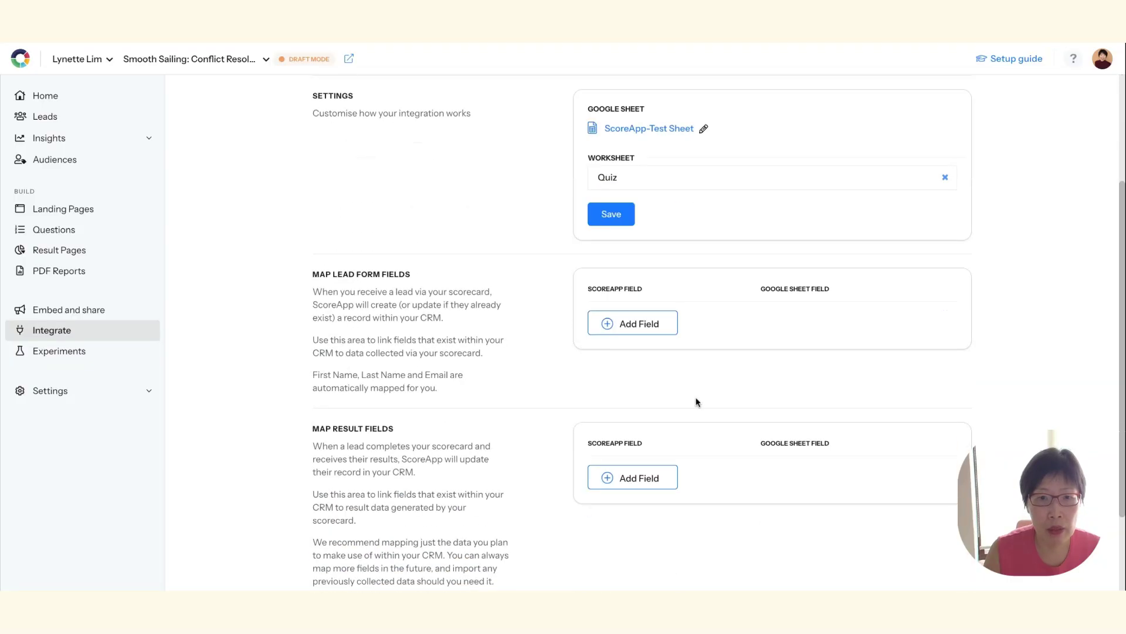
{"action": "scroll", "coordinate": [697, 401], "scroll_direction": "down", "scroll_amount": 2}
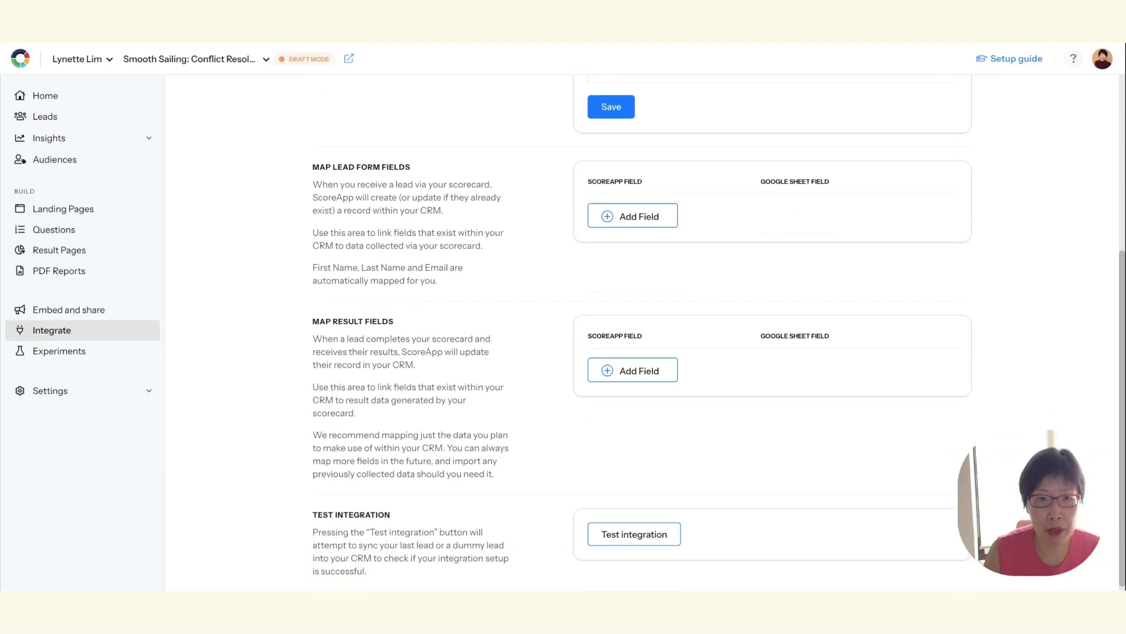
{"action": "left_click", "coordinate": [633, 206]}
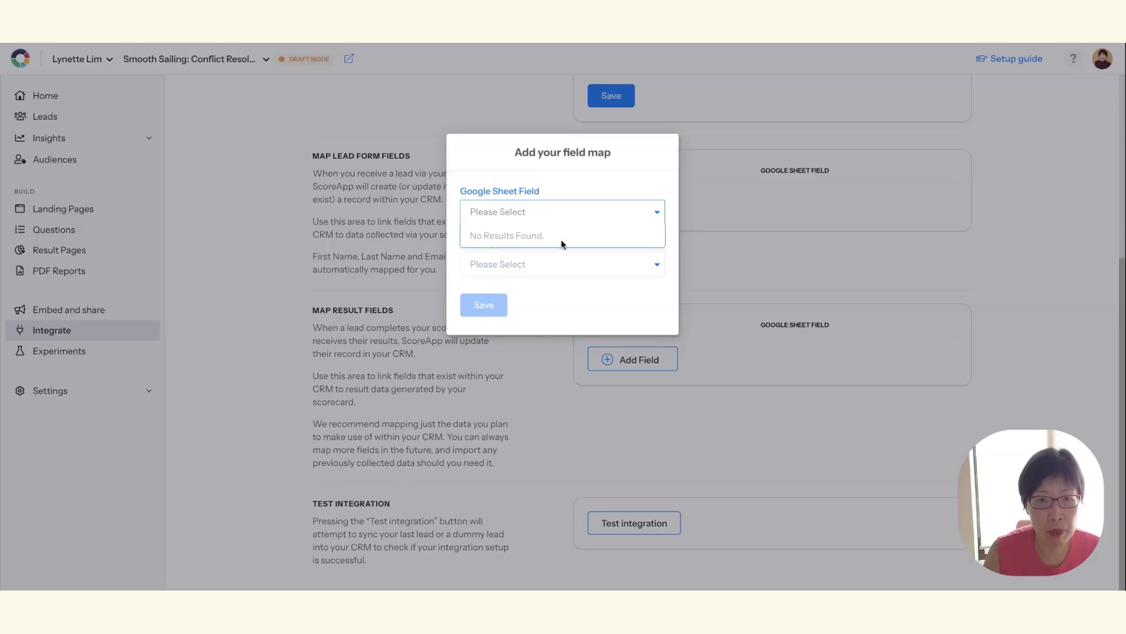
{"action": "left_click", "coordinate": [614, 178]}
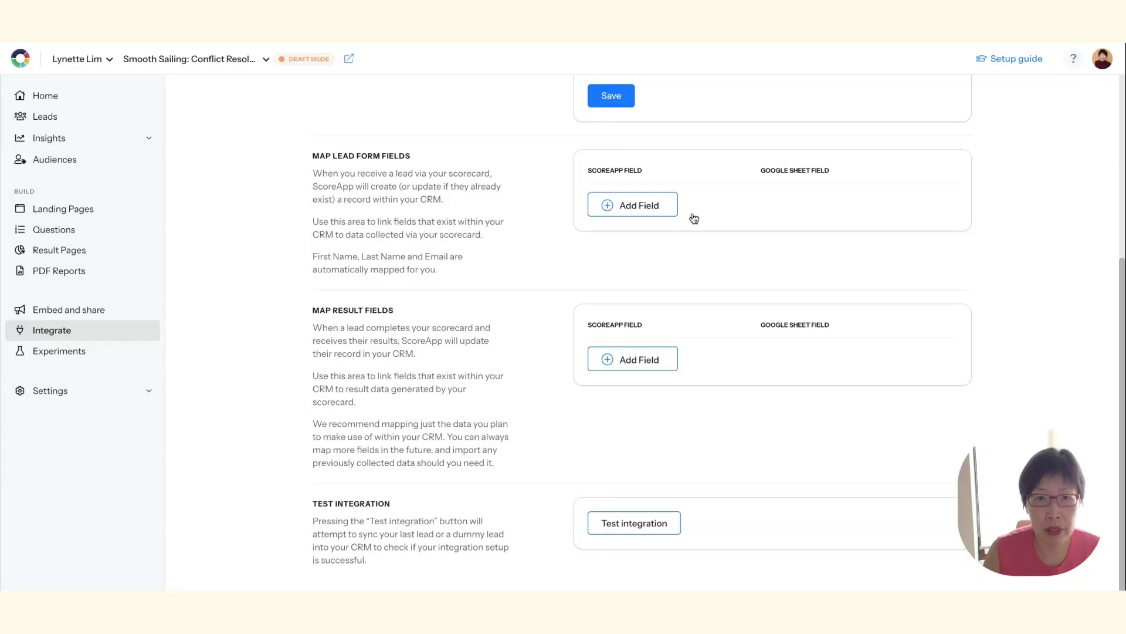
{"action": "left_click", "coordinate": [643, 212]}
{"action": "left_click", "coordinate": [586, 265]}
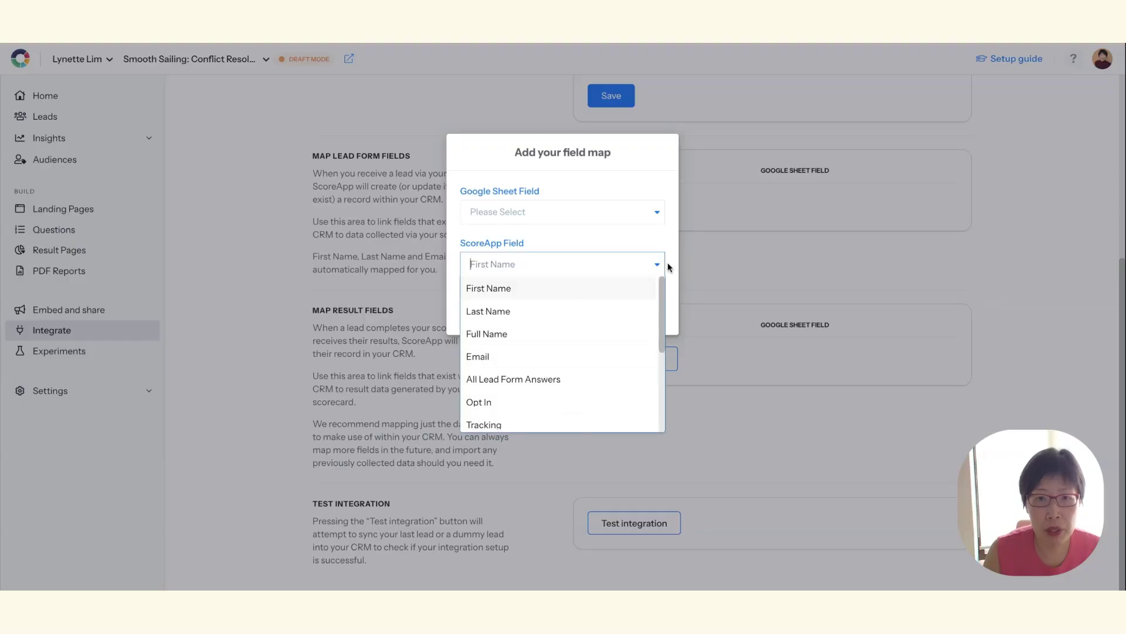
{"action": "left_click", "coordinate": [813, 250]}
{"action": "left_click", "coordinate": [844, 250]}
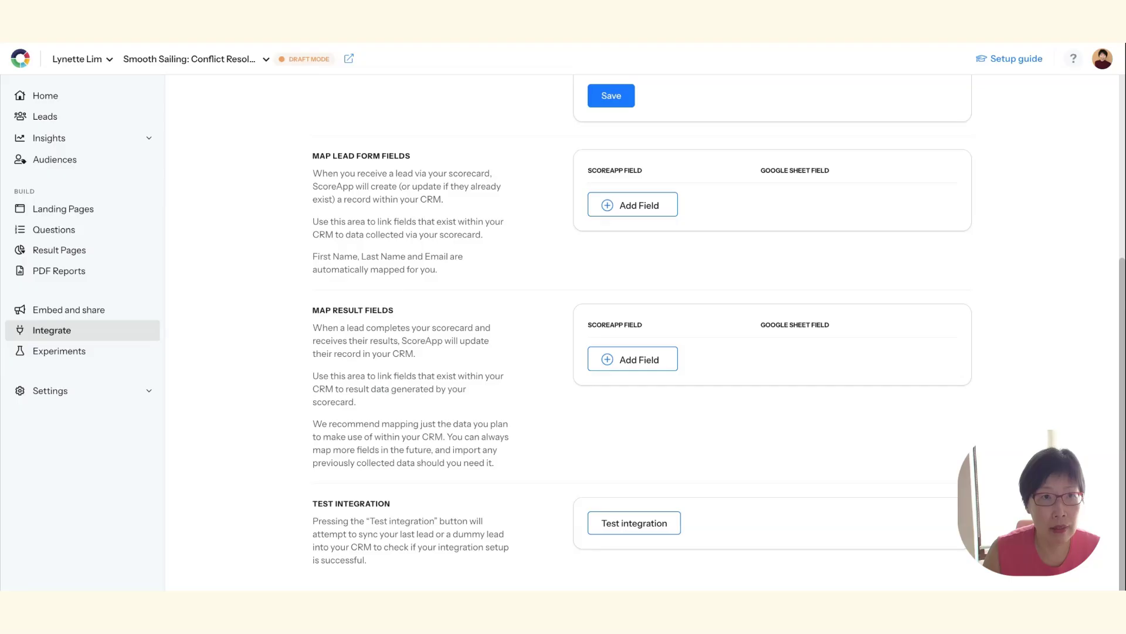
Step: In the Google spreadsheet's Quiz sheet, enter the headers First Name, Last Name and Email in cells B1 to D1
{"action": "left_click", "coordinate": [287, 35]}
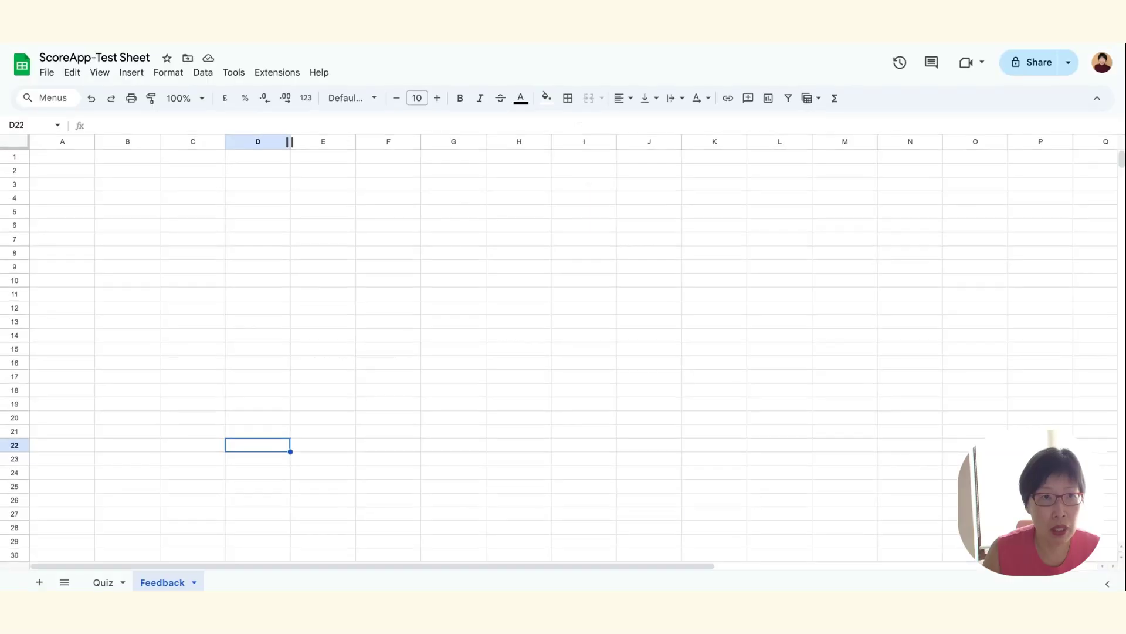
{"action": "left_click", "coordinate": [100, 584]}
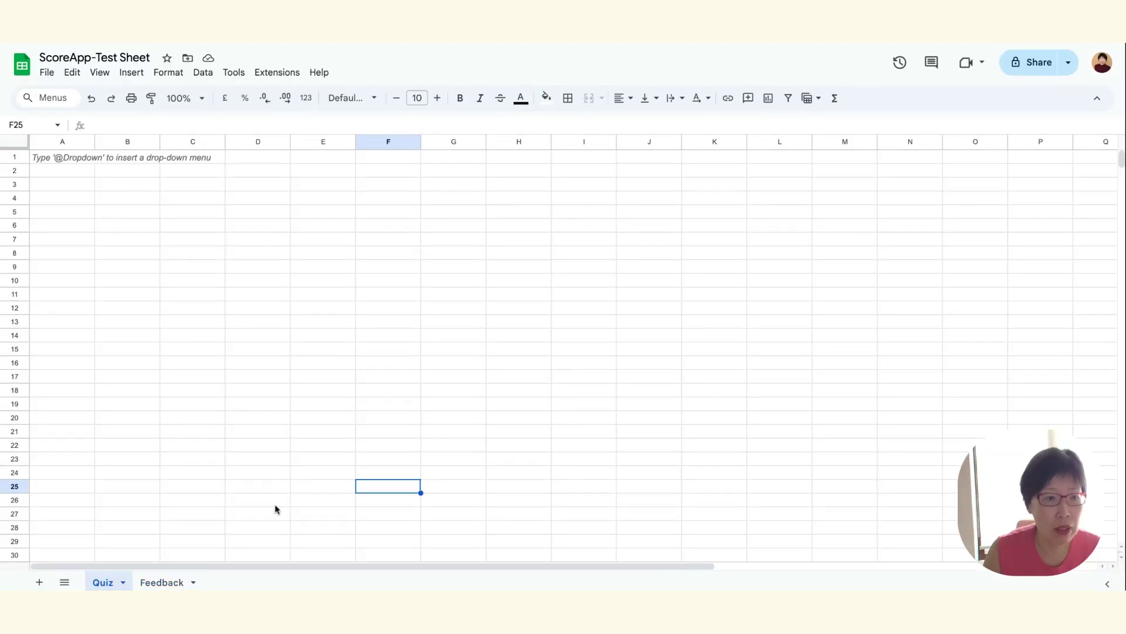
{"action": "left_click", "coordinate": [56, 162]}
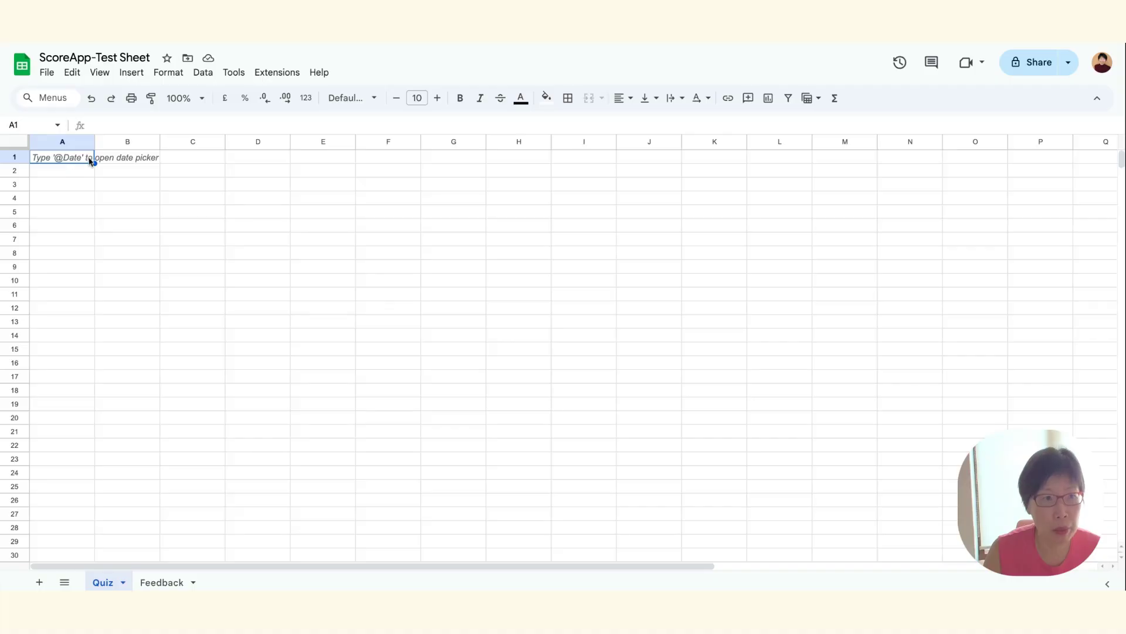
{"action": "left_click", "coordinate": [124, 161]}
{"action": "type", "text": "F"}
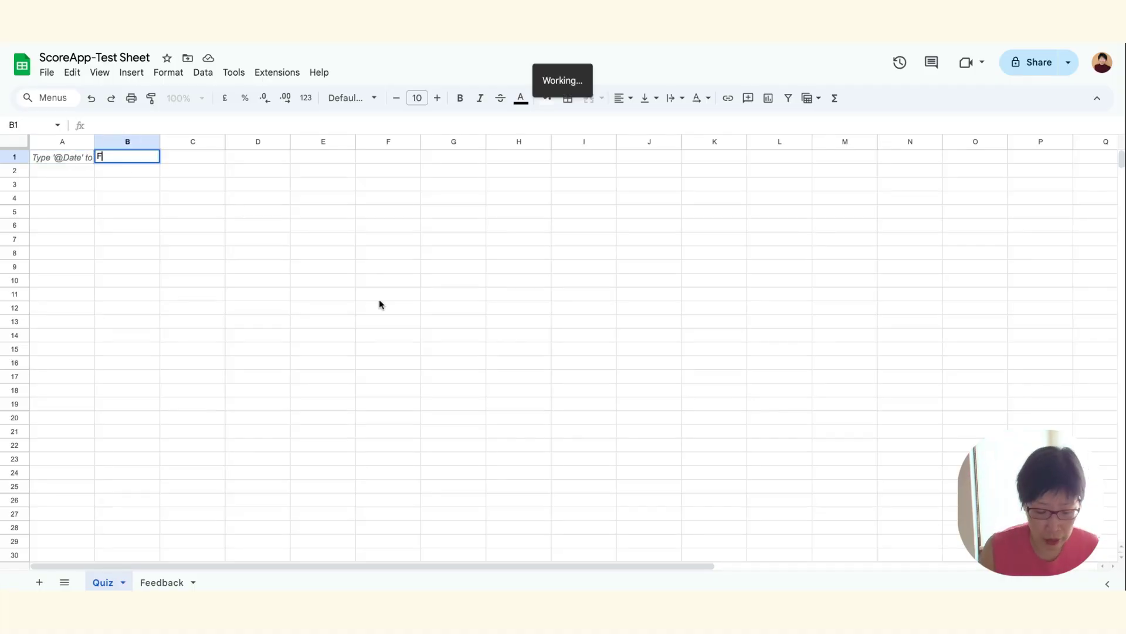
{"action": "type", "text": "irst Na"}
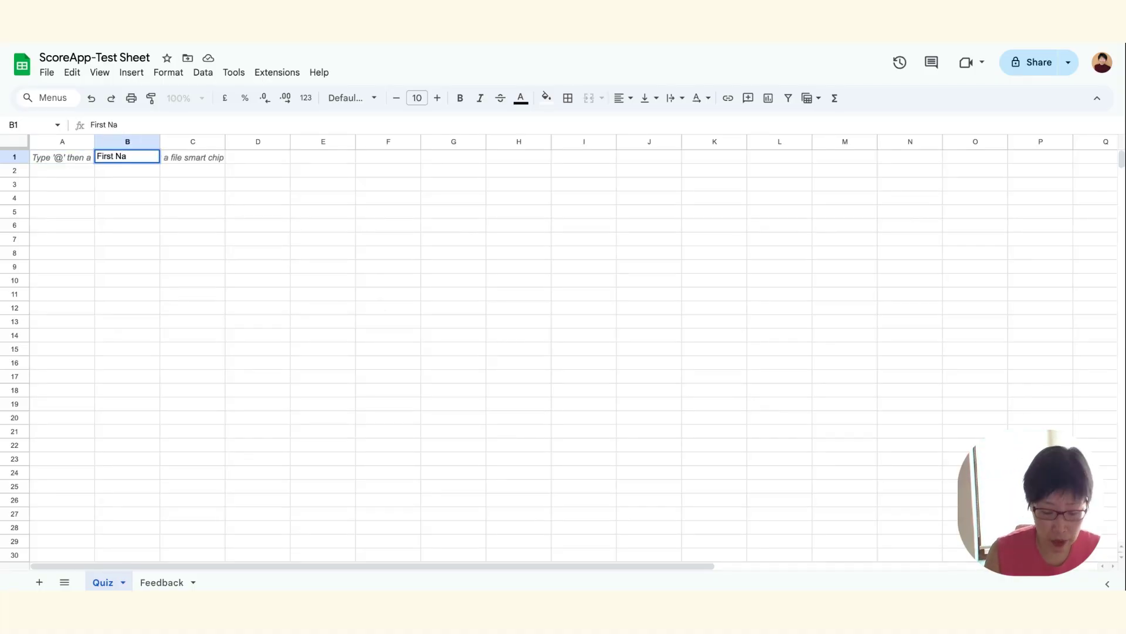
{"action": "type", "text": "me"}
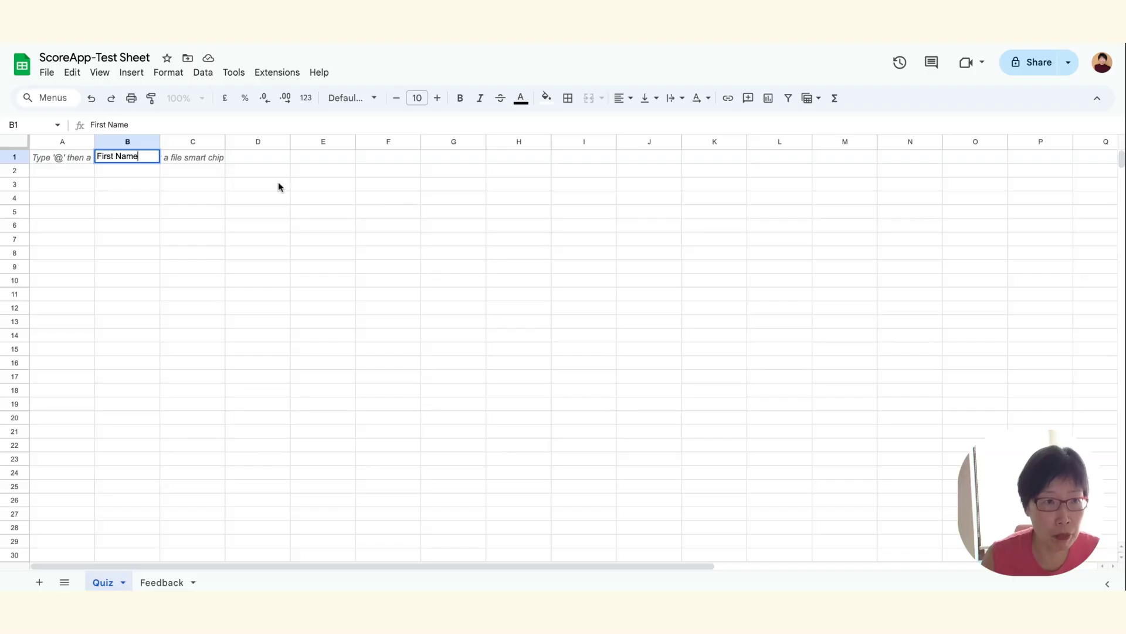
{"action": "key", "text": "Tab"}
{"action": "type", "text": "Last Name"}
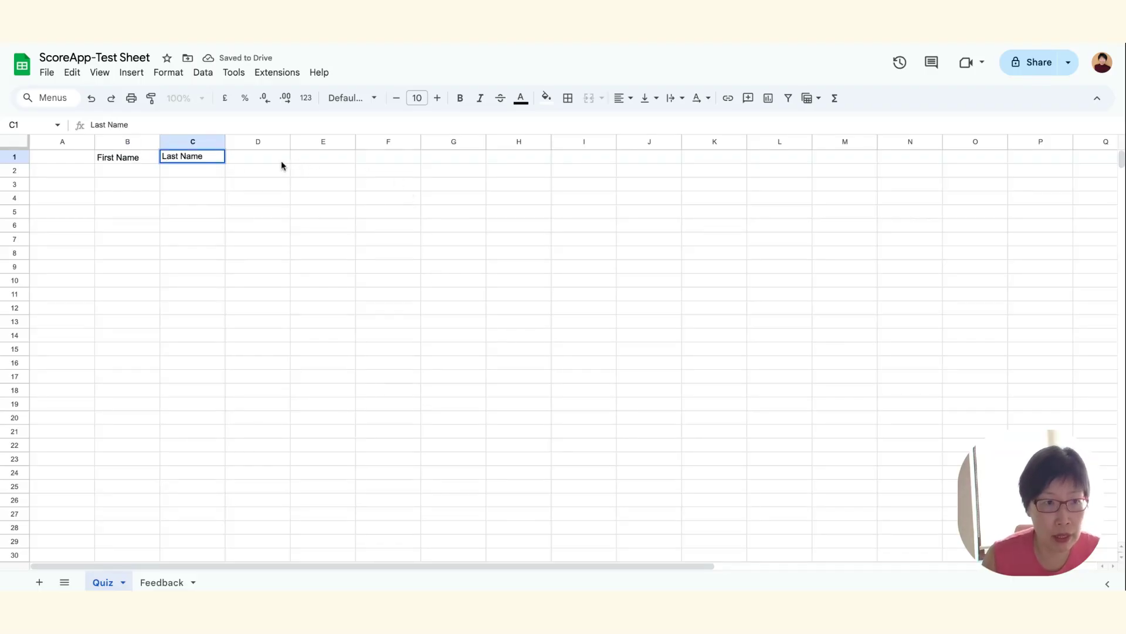
{"action": "key", "text": "Tab"}
{"action": "type", "text": "Email"}
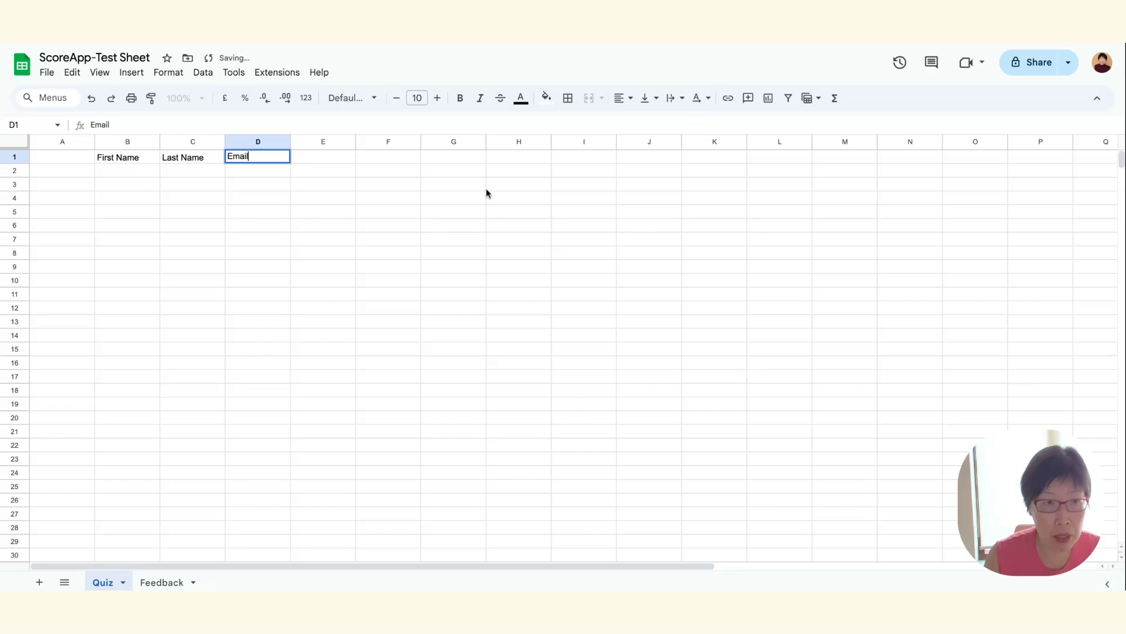
{"action": "left_click", "coordinate": [533, 213]}
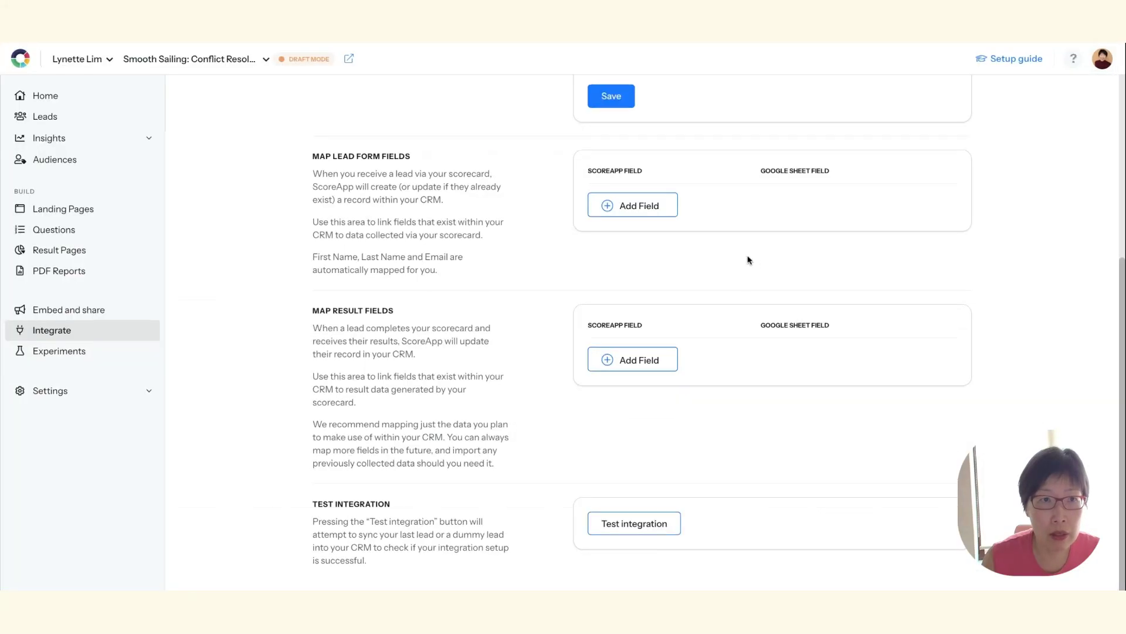
Step: Back in ScoreApp, refresh the Google Sheet connection and reauthorise access with the business Google account
{"action": "scroll", "coordinate": [912, 260], "scroll_direction": "up", "scroll_amount": 2}
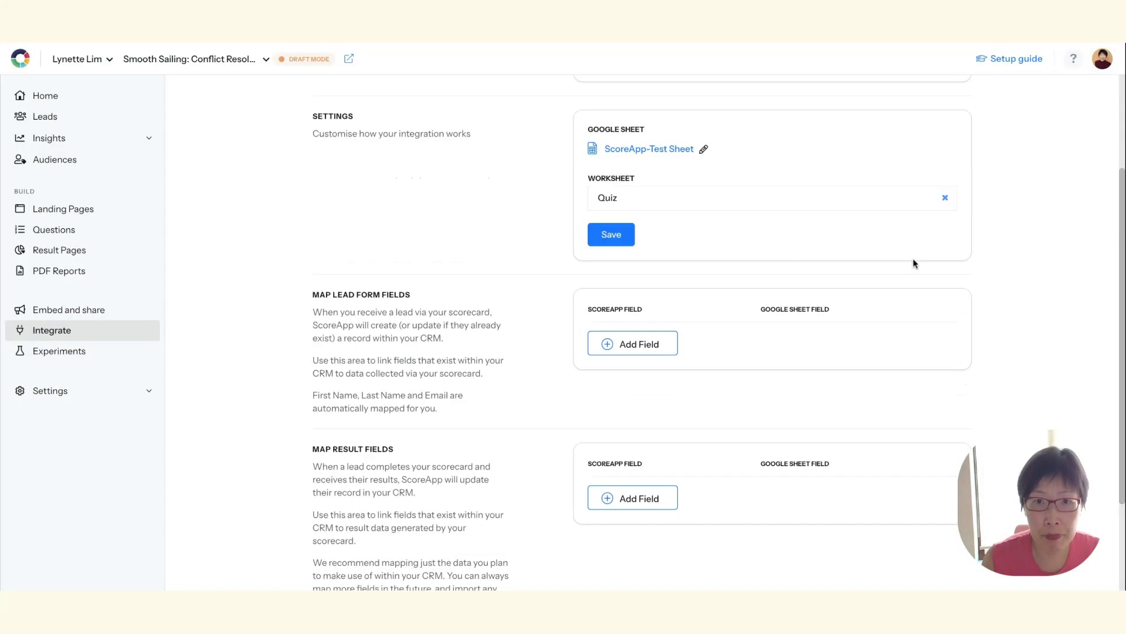
{"action": "scroll", "coordinate": [913, 259], "scroll_direction": "up", "scroll_amount": 3}
{"action": "scroll", "coordinate": [675, 399], "scroll_direction": "down", "scroll_amount": 3}
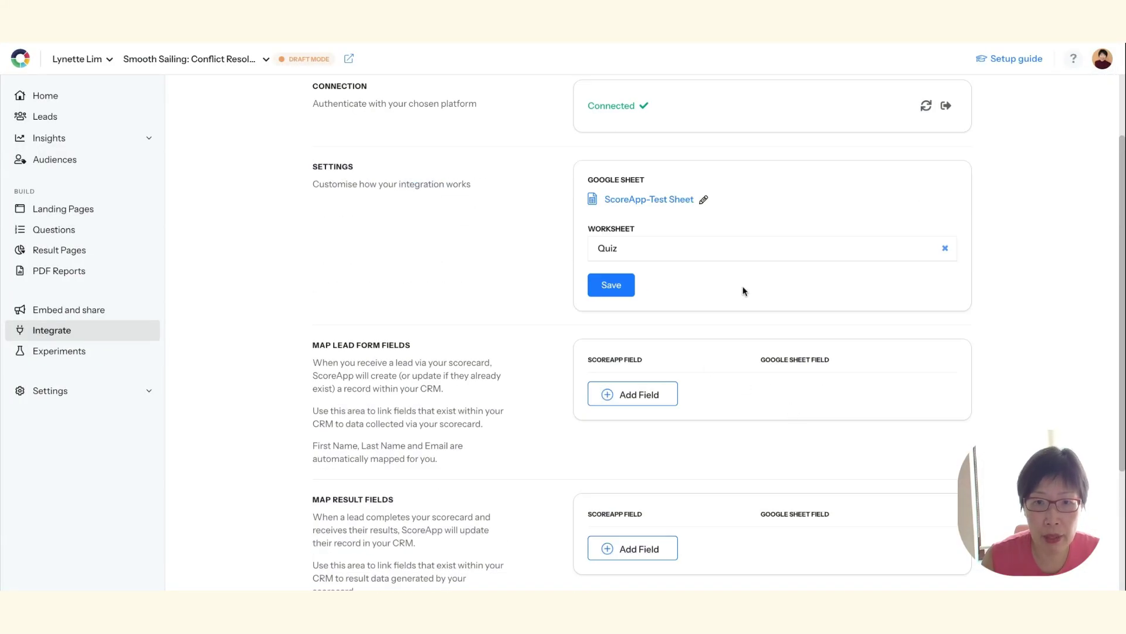
{"action": "scroll", "coordinate": [798, 267], "scroll_direction": "up", "scroll_amount": 2}
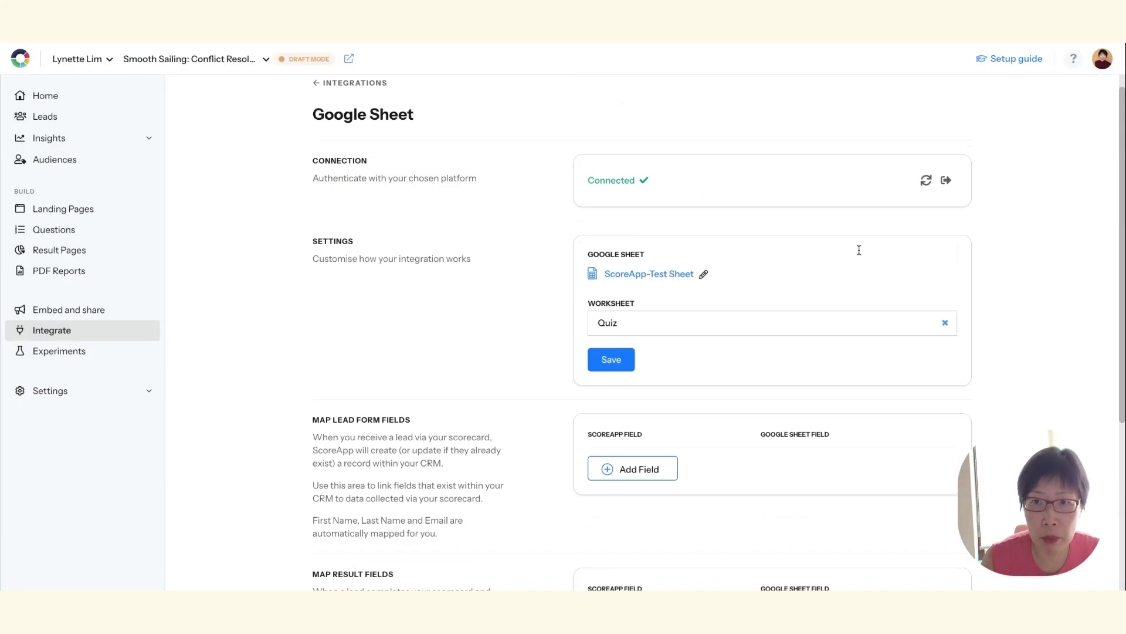
{"action": "left_click", "coordinate": [925, 186]}
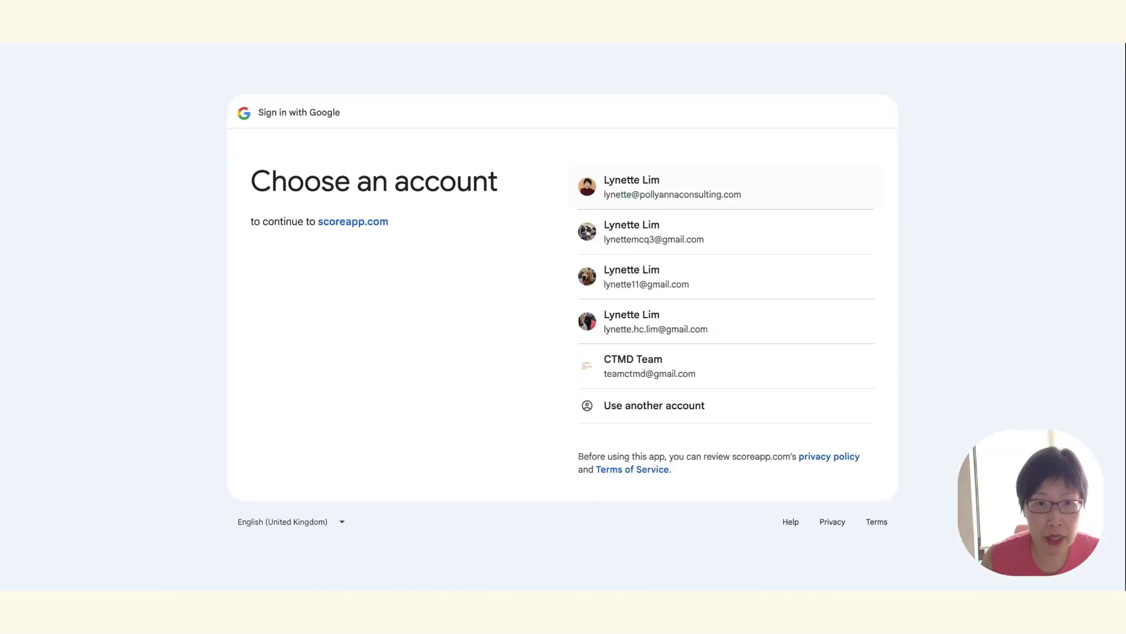
{"action": "left_click", "coordinate": [732, 191]}
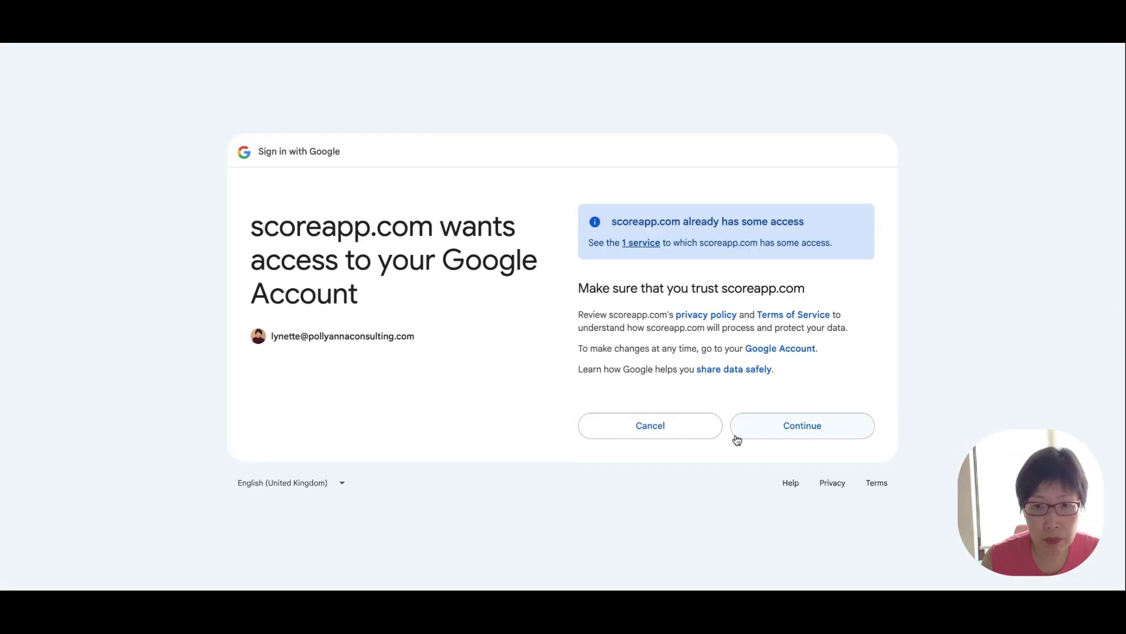
{"action": "left_click", "coordinate": [748, 427]}
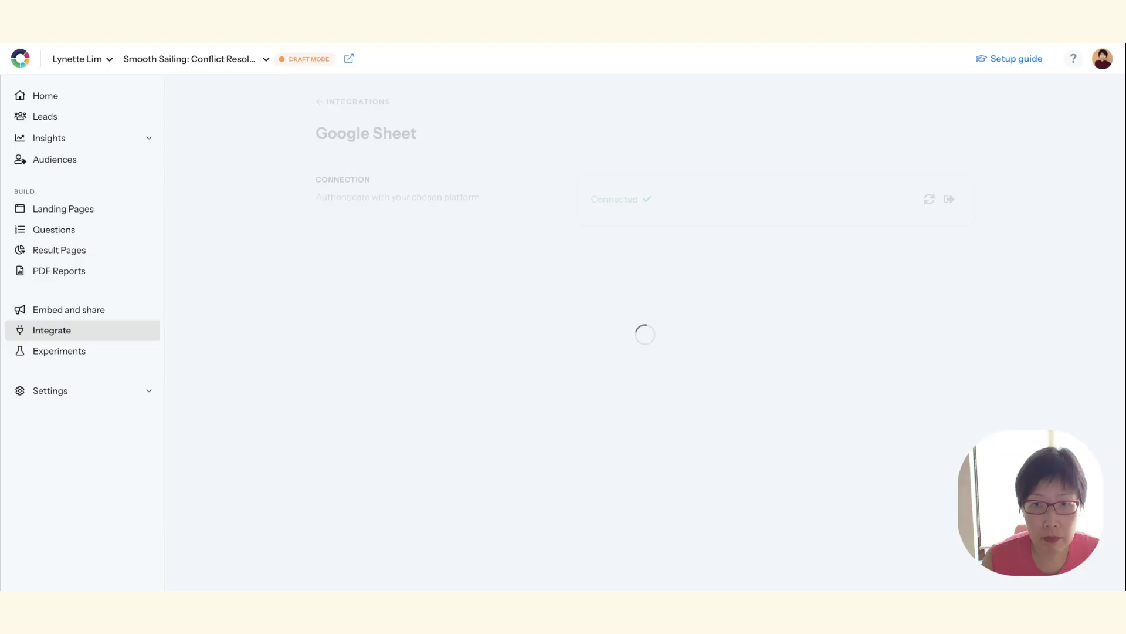
Step: Add a lead form field map linking the Google Sheet field First Name to ScoreApp's First Name, and save it
{"action": "scroll", "coordinate": [795, 355], "scroll_direction": "down", "scroll_amount": 1}
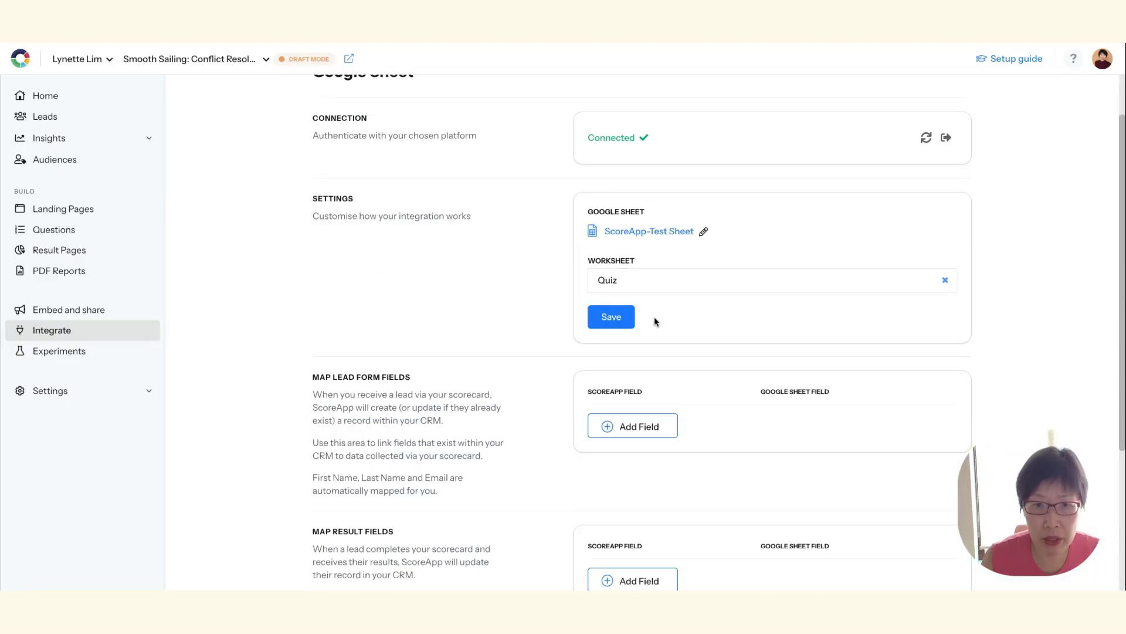
{"action": "scroll", "coordinate": [731, 350], "scroll_direction": "down", "scroll_amount": 2}
{"action": "left_click", "coordinate": [646, 287]}
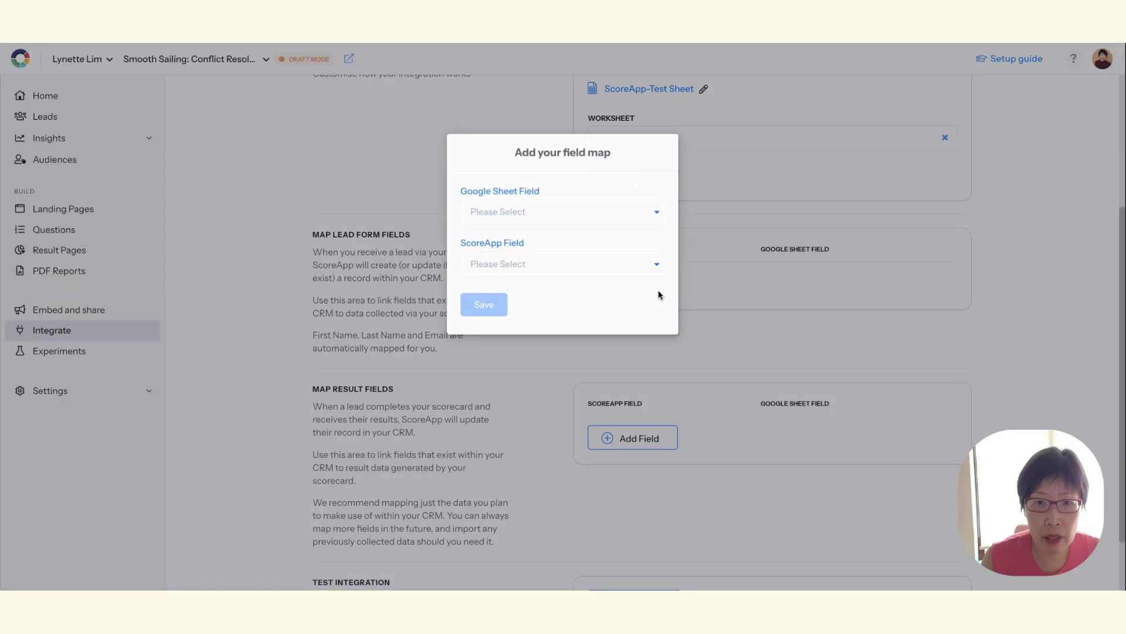
{"action": "left_click", "coordinate": [656, 215]}
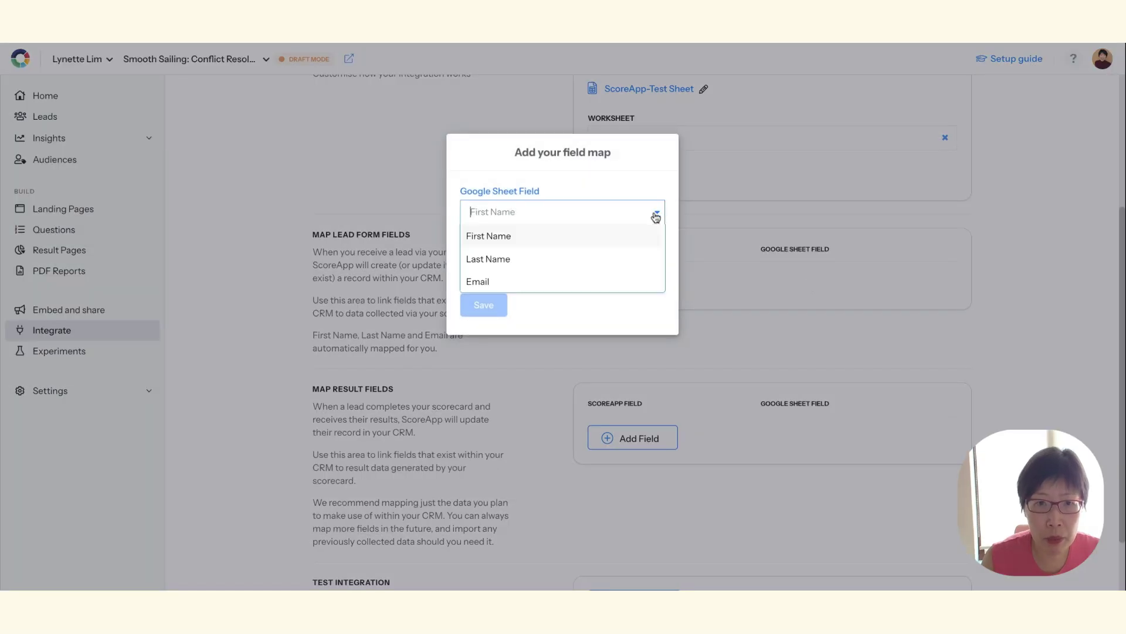
{"action": "left_click", "coordinate": [499, 238]}
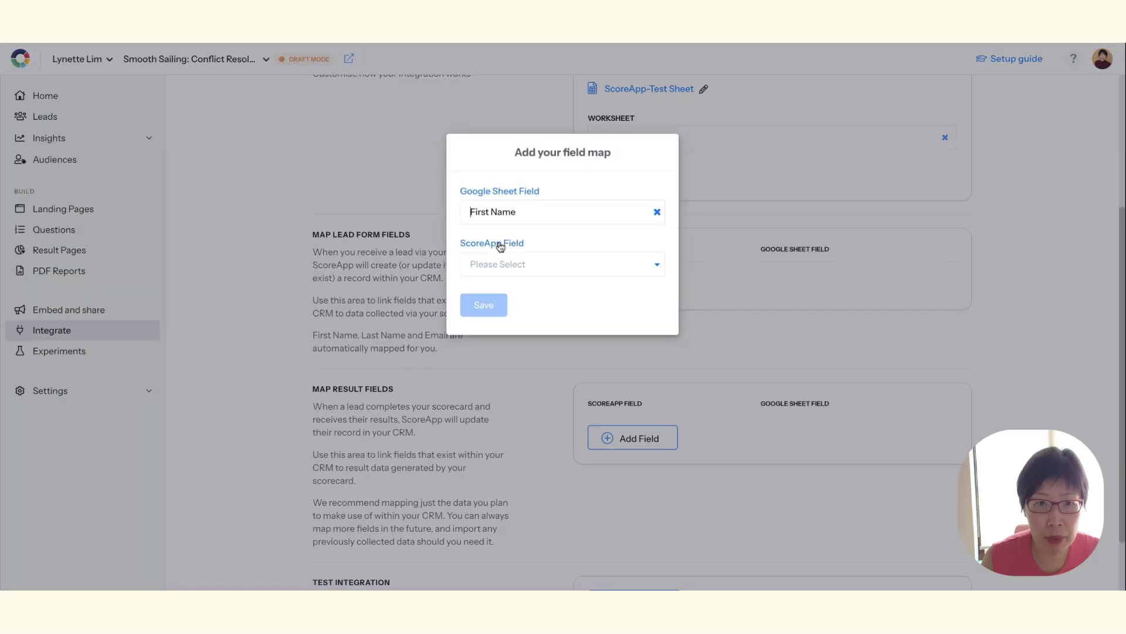
{"action": "left_click", "coordinate": [658, 268]}
{"action": "left_click", "coordinate": [479, 290]}
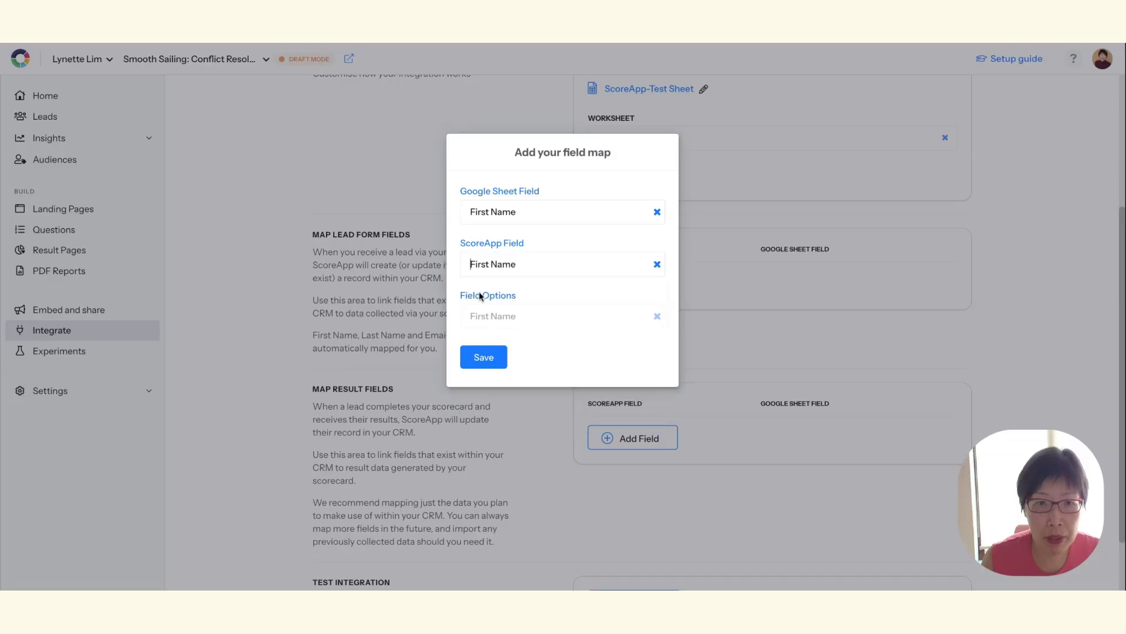
{"action": "left_click", "coordinate": [490, 357]}
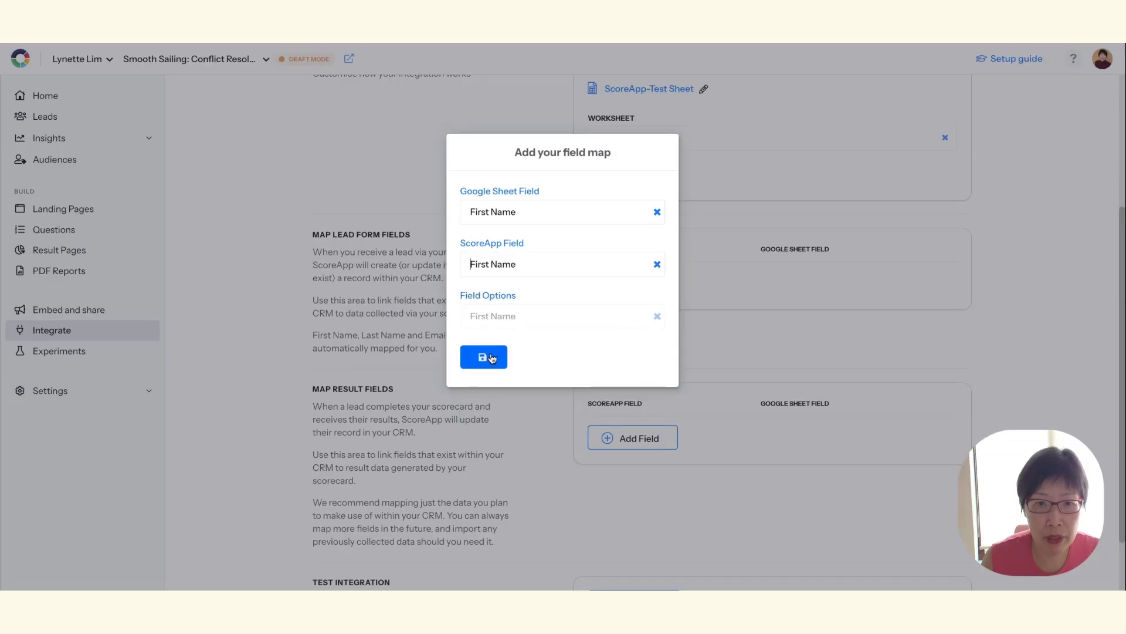
Step: Add and save a lead form field map linking the Google Sheet field Last Name to ScoreApp's Last Name
{"action": "left_click", "coordinate": [573, 252]}
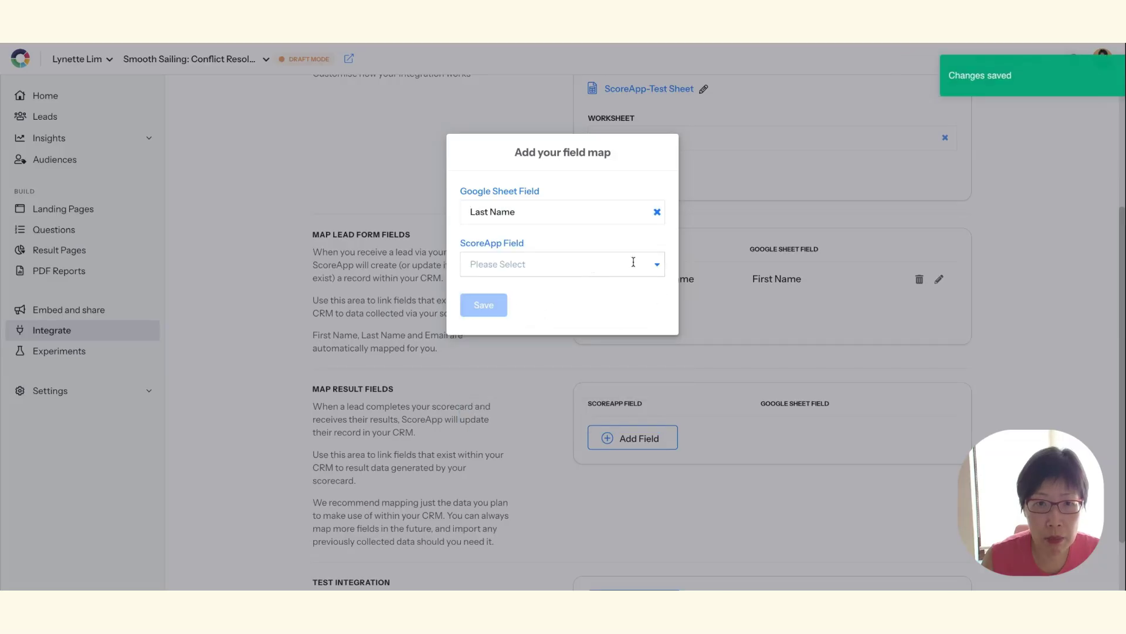
{"action": "left_click", "coordinate": [658, 265]}
{"action": "left_click", "coordinate": [516, 312]}
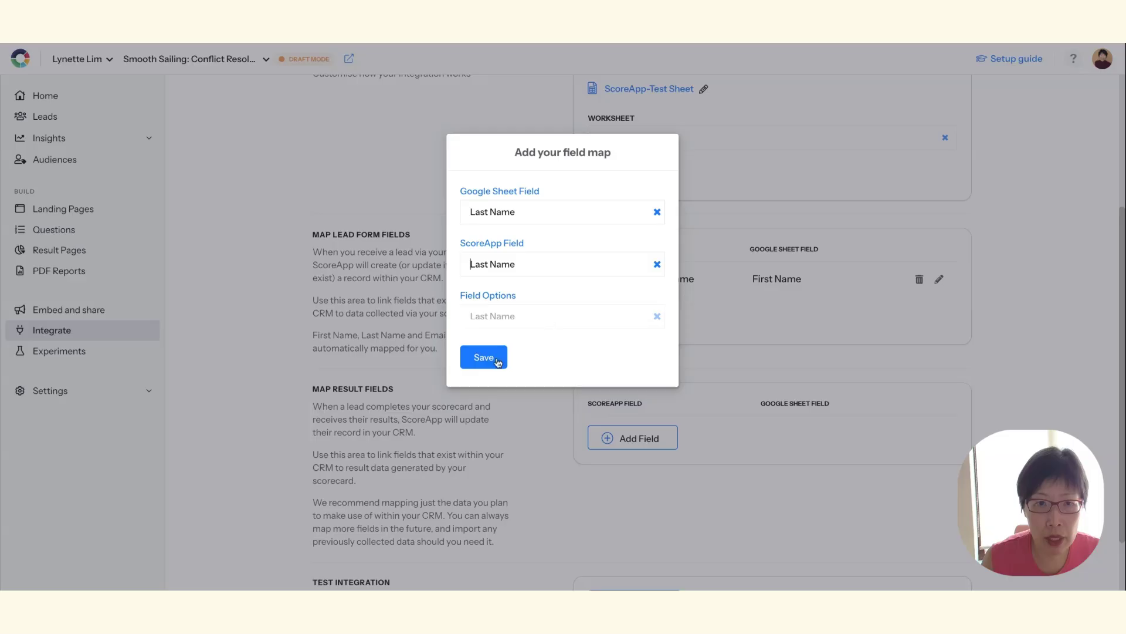
{"action": "left_click", "coordinate": [487, 364]}
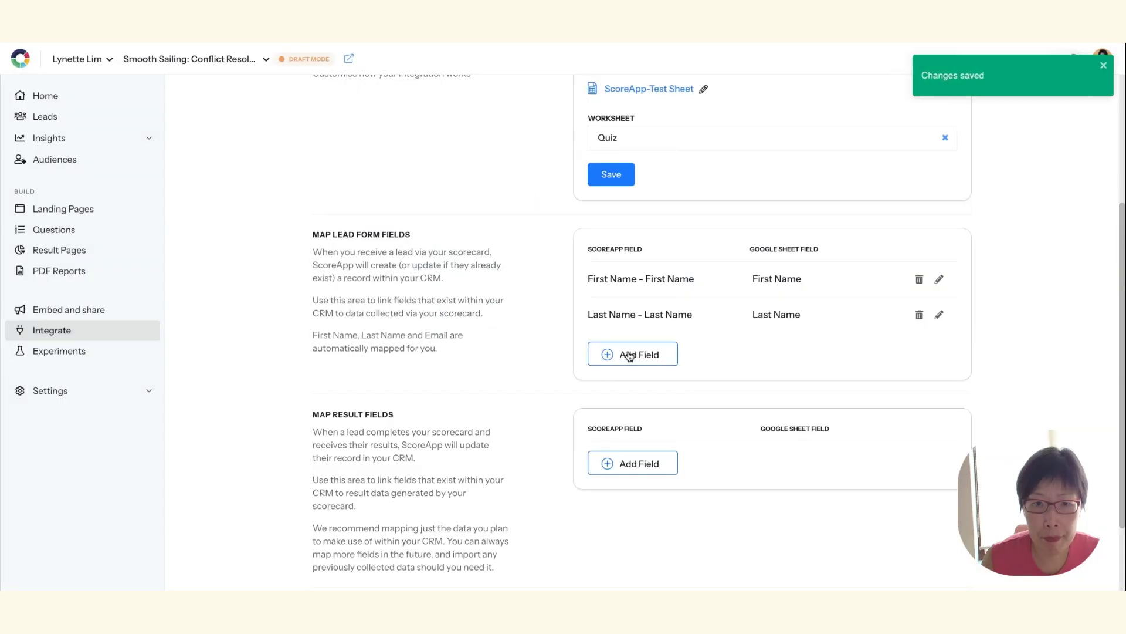
Step: Add and save a lead form field map linking the Google Sheet field Email to ScoreApp's Email
{"action": "left_click", "coordinate": [626, 356]}
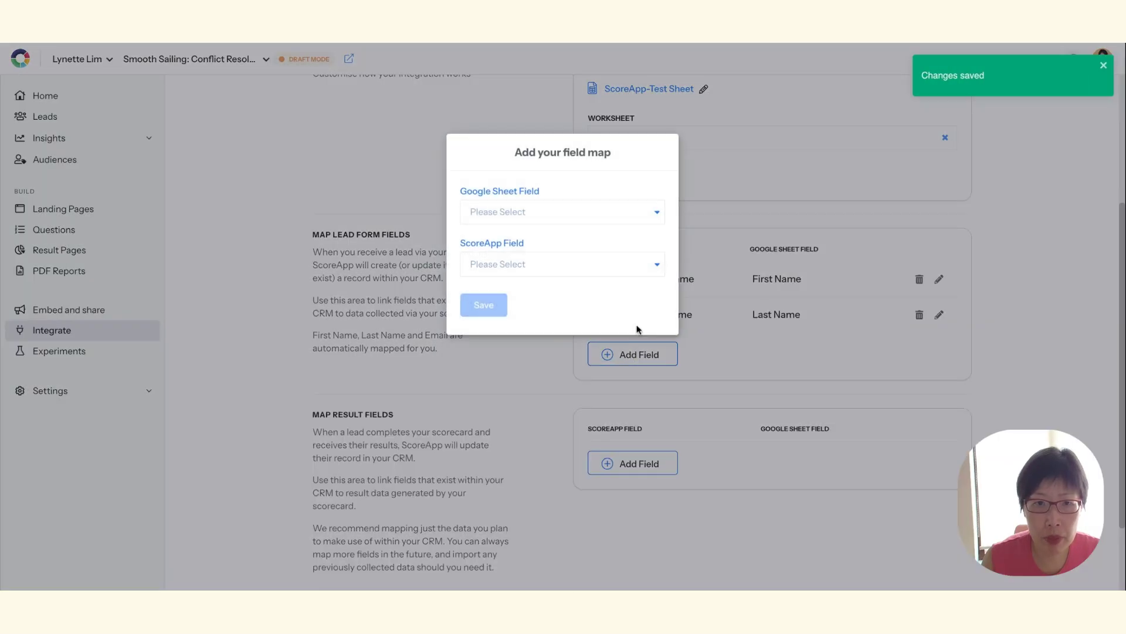
{"action": "left_click", "coordinate": [651, 211]}
{"action": "left_click", "coordinate": [562, 280]}
{"action": "left_click", "coordinate": [511, 264]}
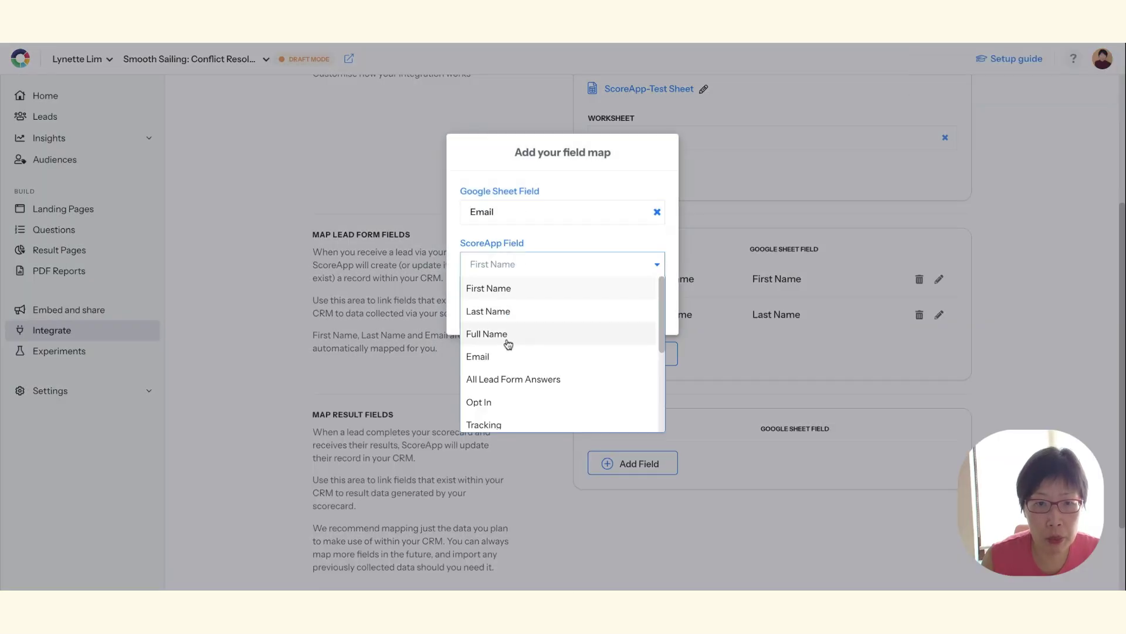
{"action": "left_click", "coordinate": [496, 356]}
{"action": "left_click", "coordinate": [491, 357]}
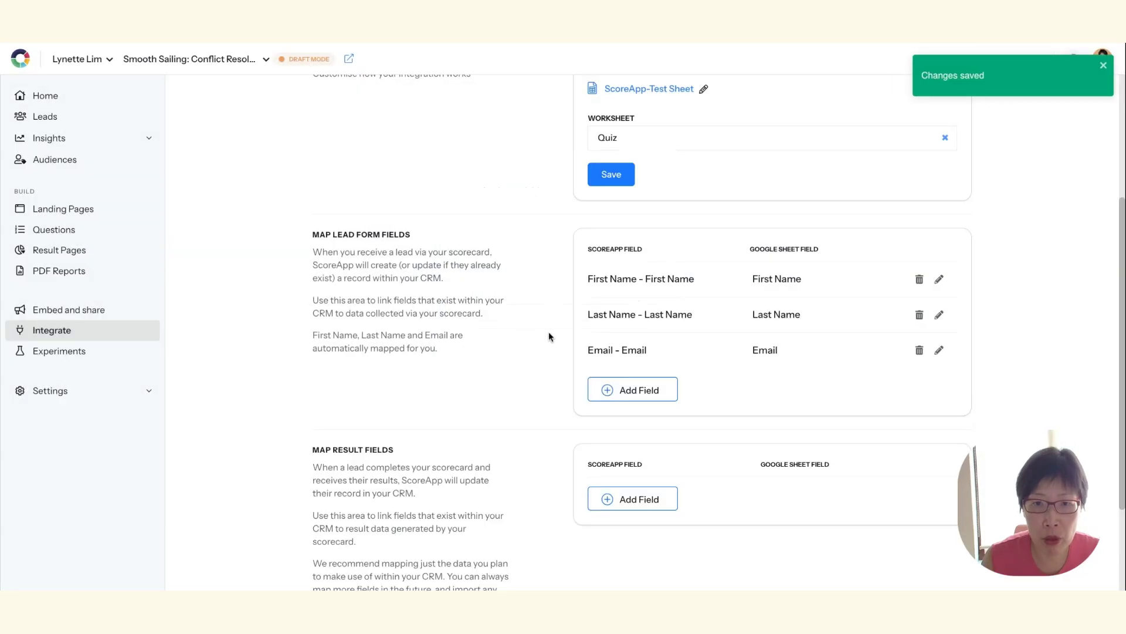
Step: Examine which ScoreApp fields are available for mapping the result fields, without adding a field map
{"action": "scroll", "coordinate": [755, 490], "scroll_direction": "down", "scroll_amount": 3}
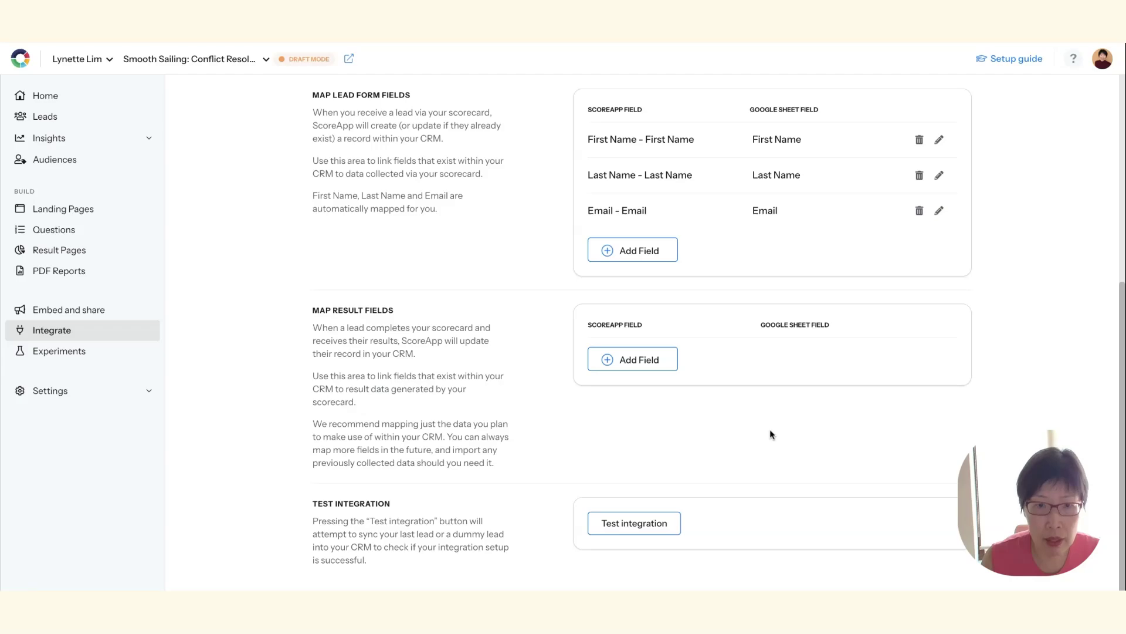
{"action": "left_click", "coordinate": [633, 359]}
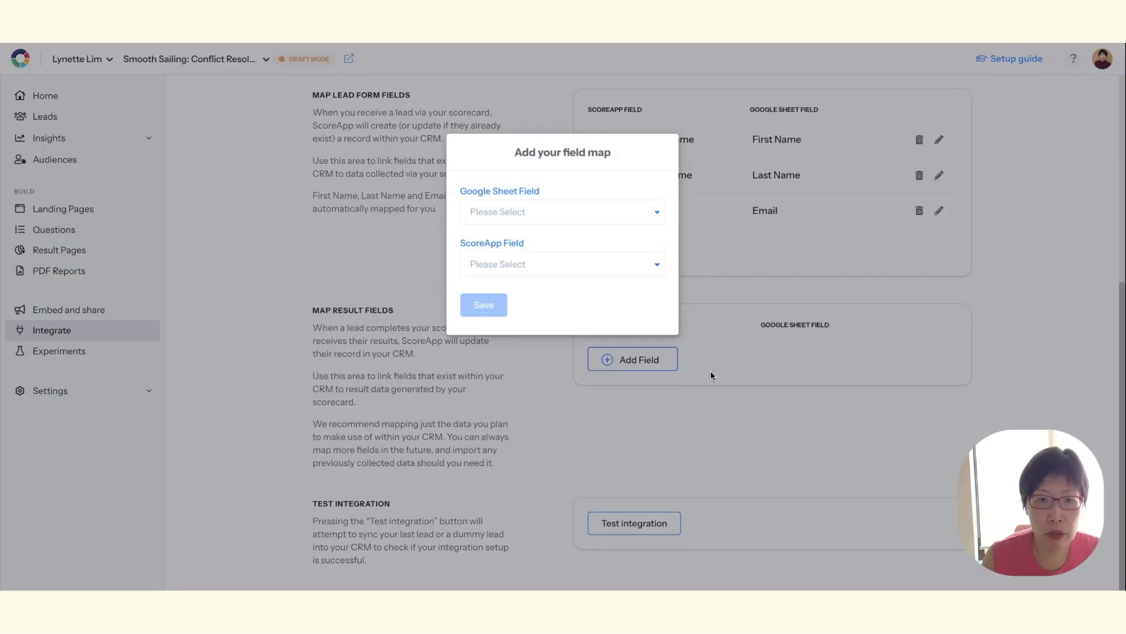
{"action": "left_click", "coordinate": [657, 271]}
{"action": "scroll", "coordinate": [608, 336], "scroll_direction": "down", "scroll_amount": 2}
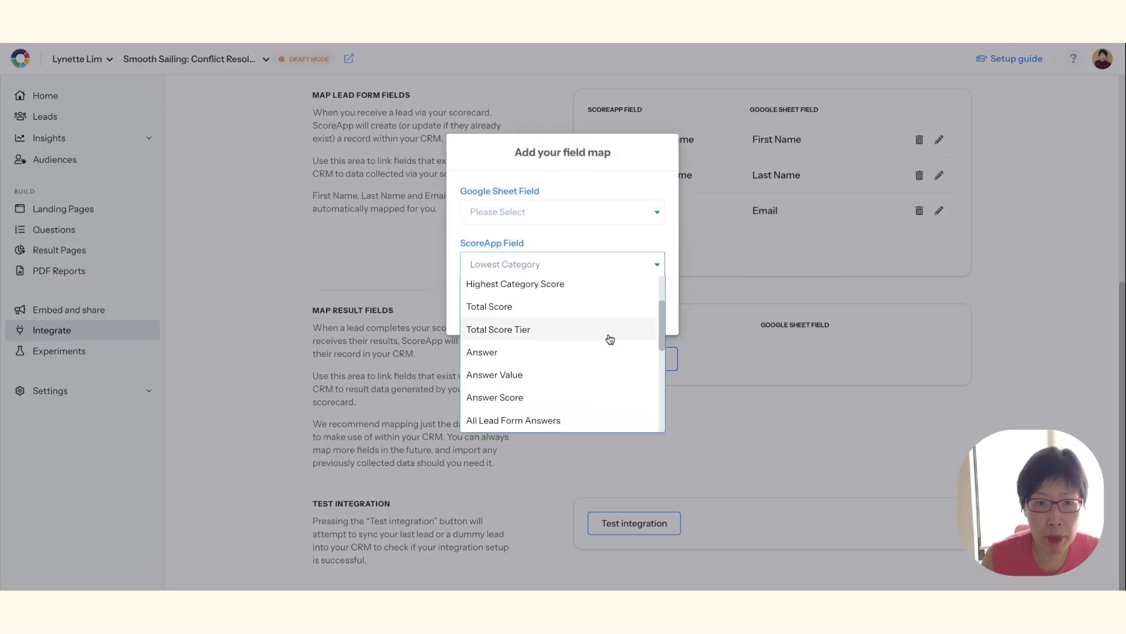
{"action": "scroll", "coordinate": [610, 339], "scroll_direction": "down", "scroll_amount": 2}
{"action": "scroll", "coordinate": [610, 339], "scroll_direction": "down", "scroll_amount": 1}
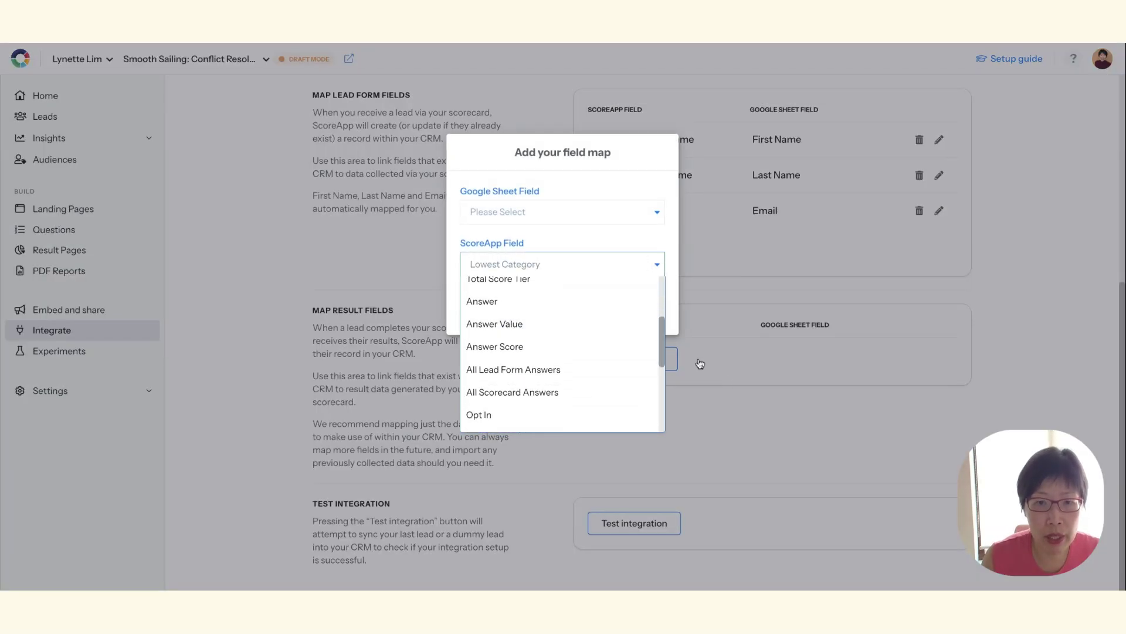
{"action": "left_click", "coordinate": [731, 375]}
{"action": "scroll", "coordinate": [781, 407], "scroll_direction": "up", "scroll_amount": 1}
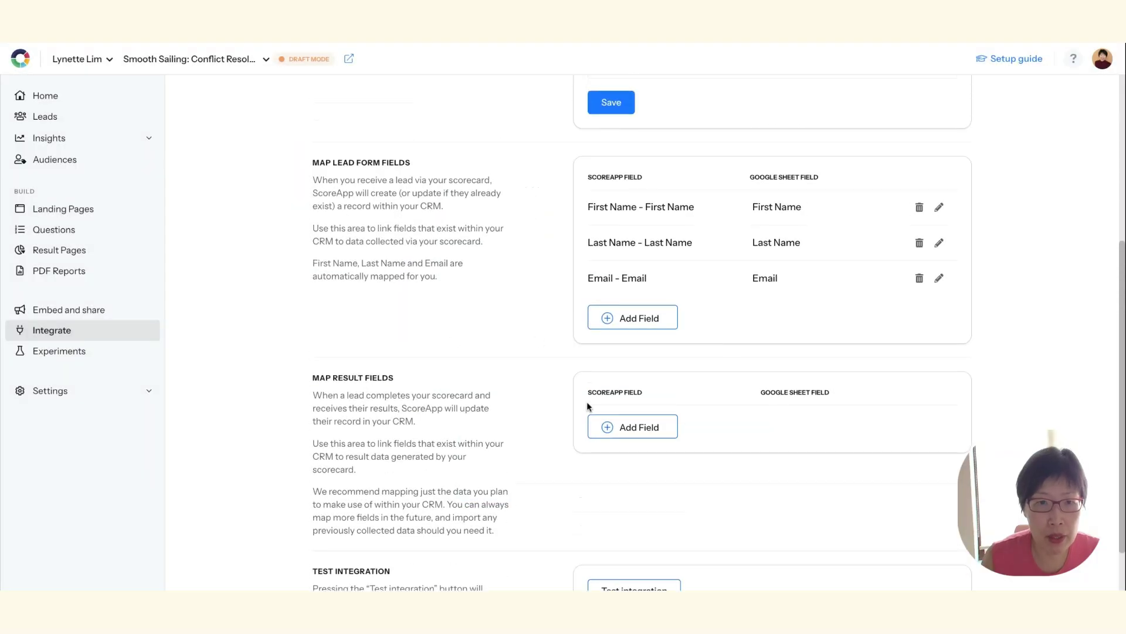
{"action": "scroll", "coordinate": [786, 424], "scroll_direction": "up", "scroll_amount": 3}
{"action": "scroll", "coordinate": [786, 423], "scroll_direction": "down", "scroll_amount": 4}
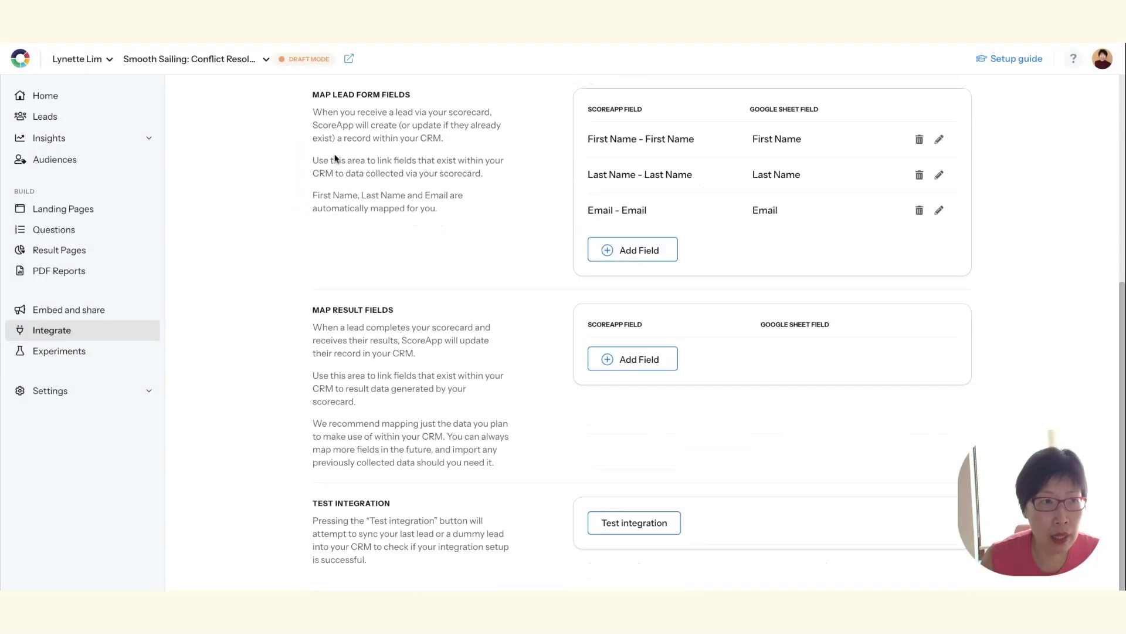
Step: Review the scorecard's questions and their general settings, and leave the question editor without changing anything
{"action": "left_click", "coordinate": [72, 234]}
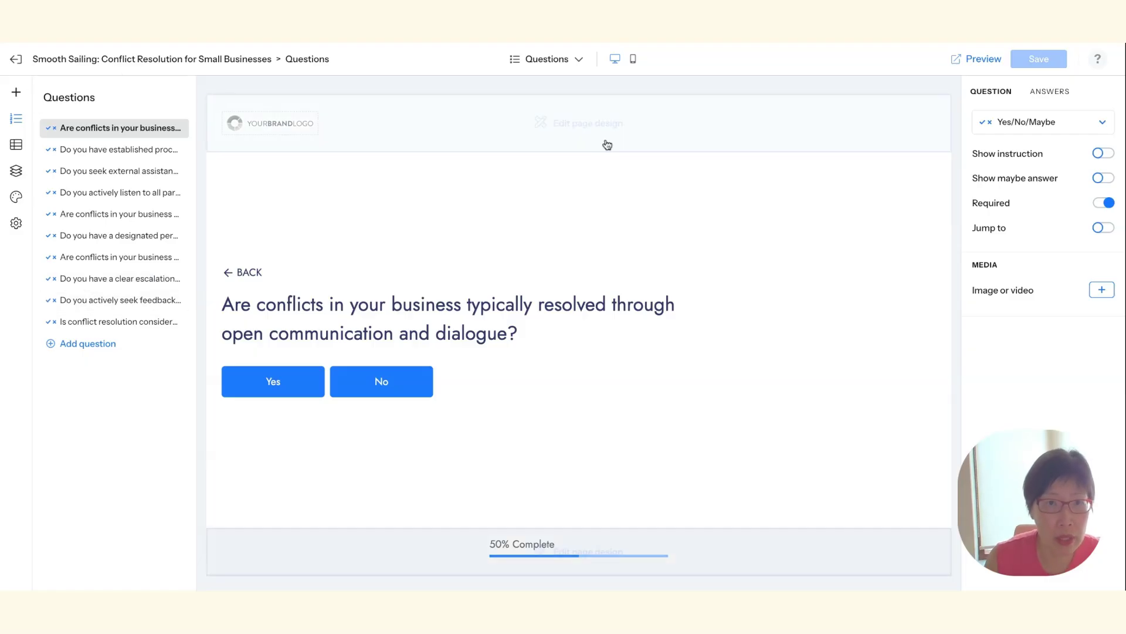
{"action": "left_click", "coordinate": [16, 223]}
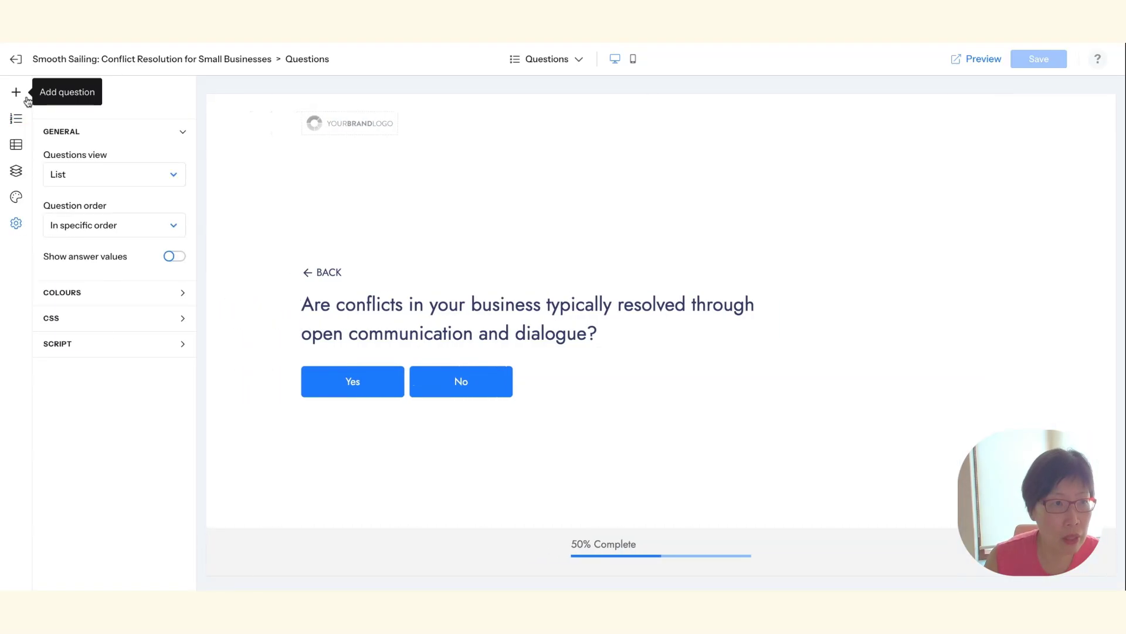
{"action": "left_click", "coordinate": [16, 59]}
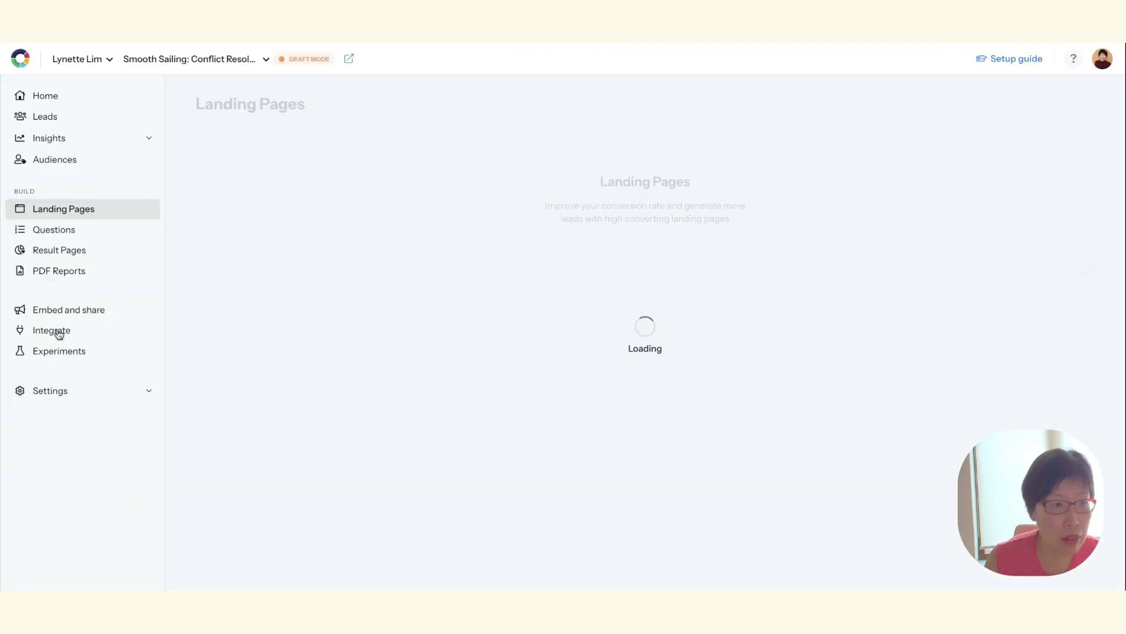
Step: Reopen the connected Google Sheet integration and review its lead form and result field mappings
{"action": "left_click", "coordinate": [56, 330]}
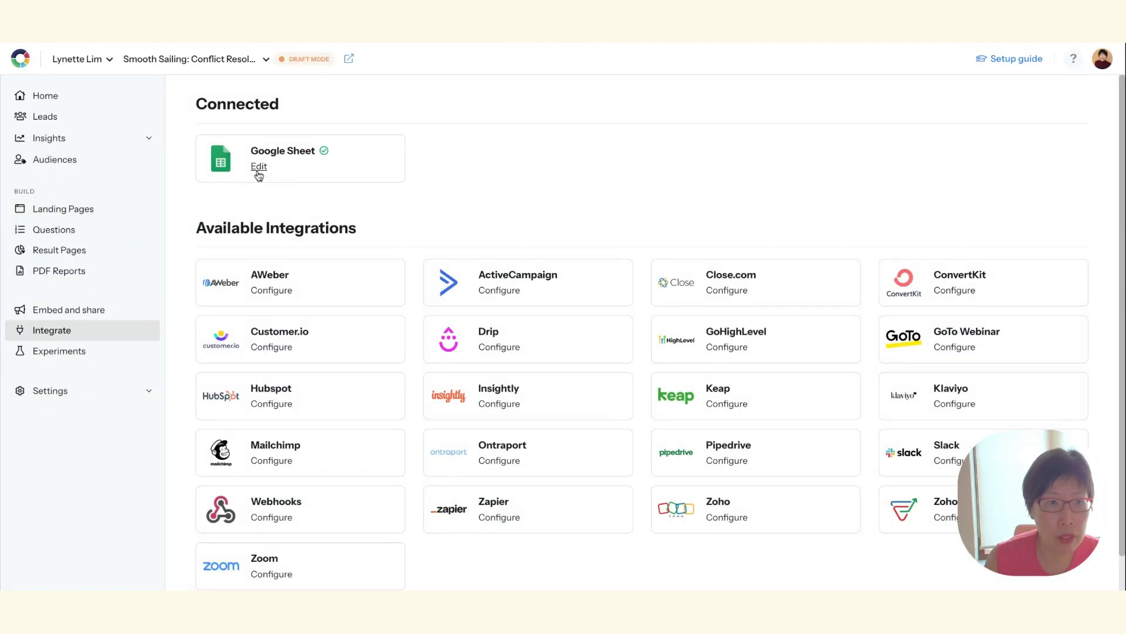
{"action": "left_click", "coordinate": [273, 155]}
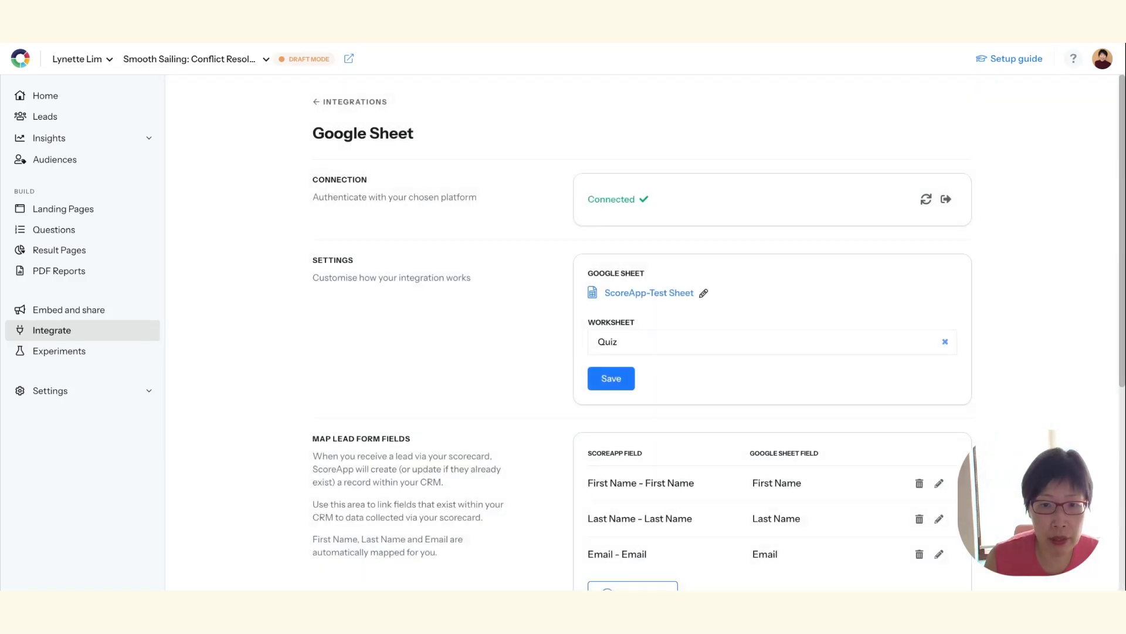
{"action": "scroll", "coordinate": [645, 329], "scroll_direction": "down", "scroll_amount": 5}
{"action": "scroll", "coordinate": [829, 234], "scroll_direction": "down", "scroll_amount": 1}
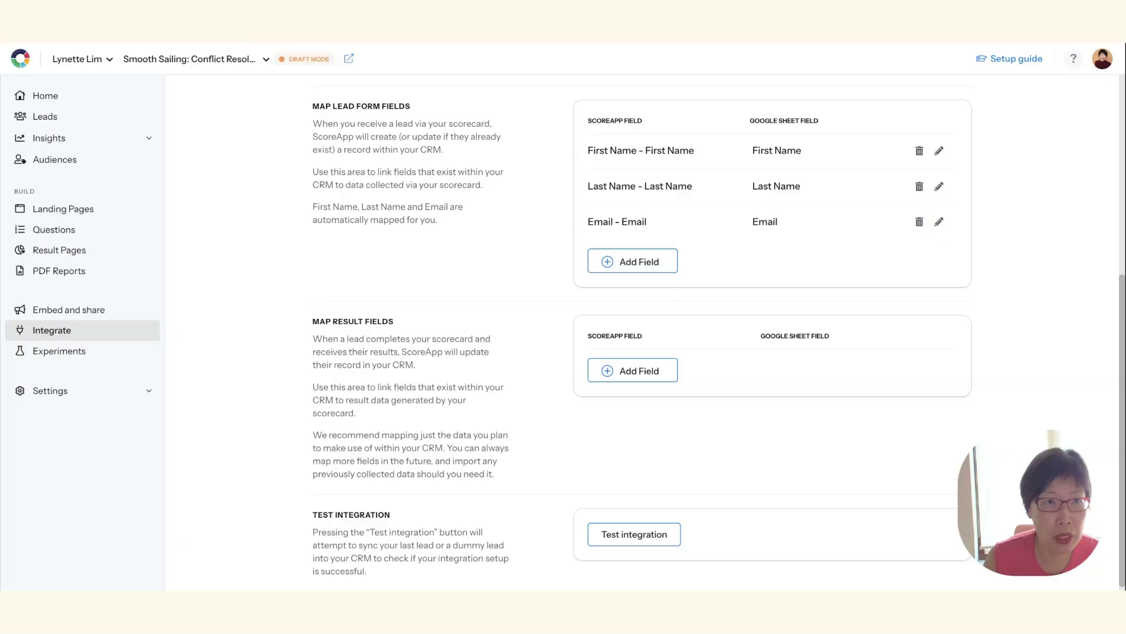
Step: Switch to ScoreApp-Test Sheet and enter the column headers Q1 to Q5 in cells E1 to I1 of the Quiz worksheet
{"action": "left_click", "coordinate": [316, 24]}
{"action": "left_click", "coordinate": [311, 161]}
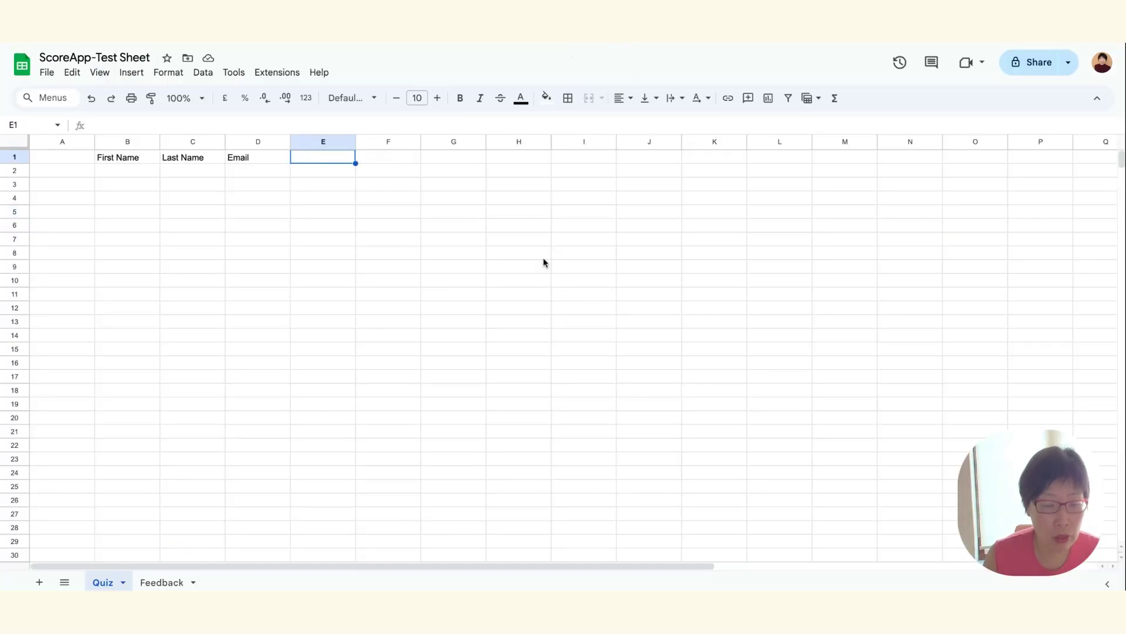
{"action": "type", "text": "Q"}
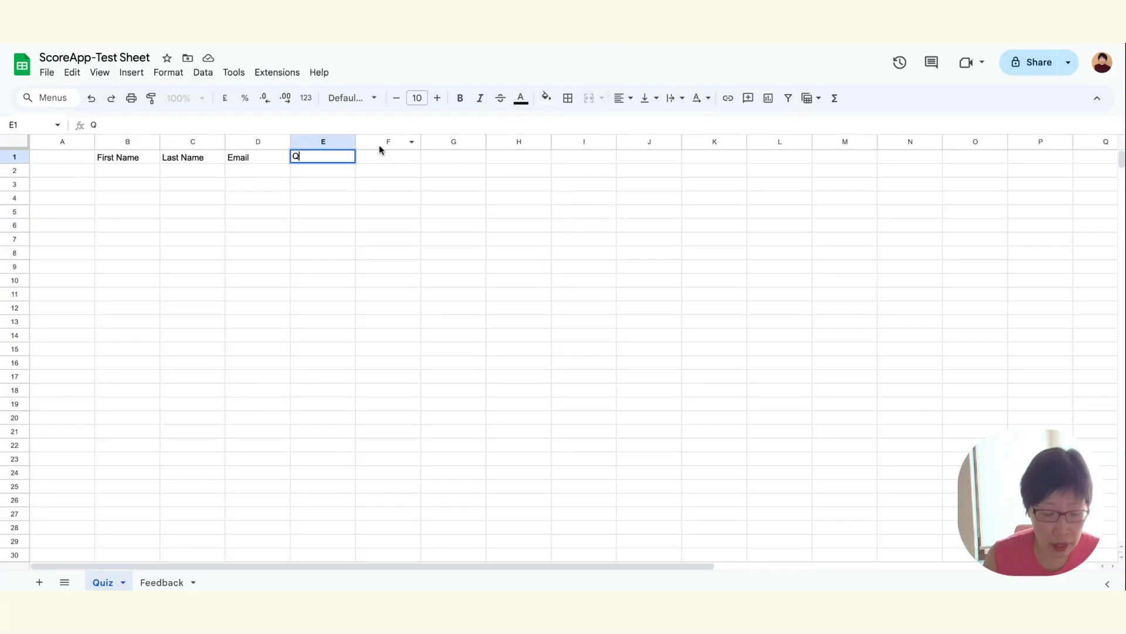
{"action": "type", "text": "1"}
{"action": "key", "text": "Tab"}
{"action": "type", "text": "Q2"}
{"action": "key", "text": "Tab"}
{"action": "type", "text": "Q3"}
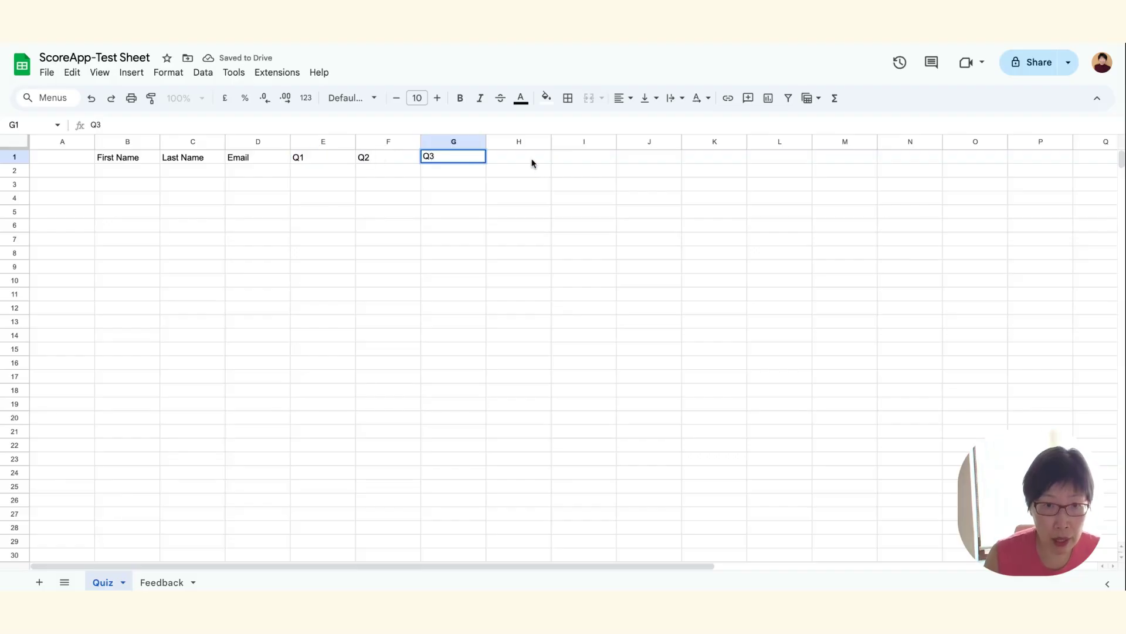
{"action": "key", "text": "Tab"}
{"action": "type", "text": "Q4"}
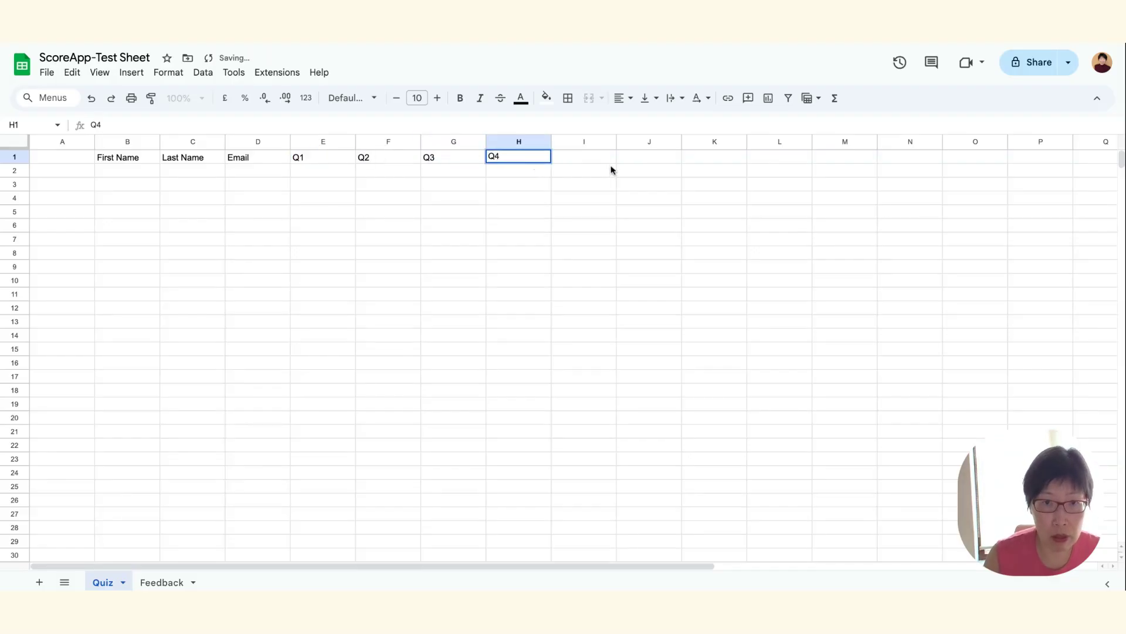
{"action": "key", "text": "Tab"}
{"action": "type", "text": "Q5"}
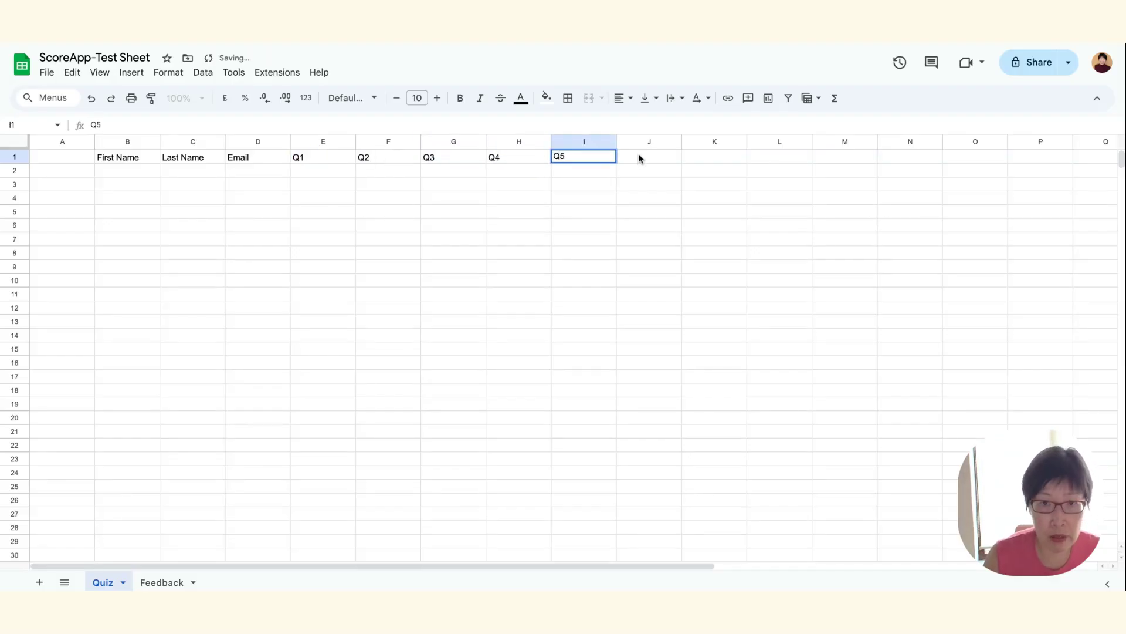
Step: Continue the Quiz worksheet's header row with Q6 to Q10 in cells J1 to N1
{"action": "key", "text": "Tab"}
{"action": "type", "text": "Q6"}
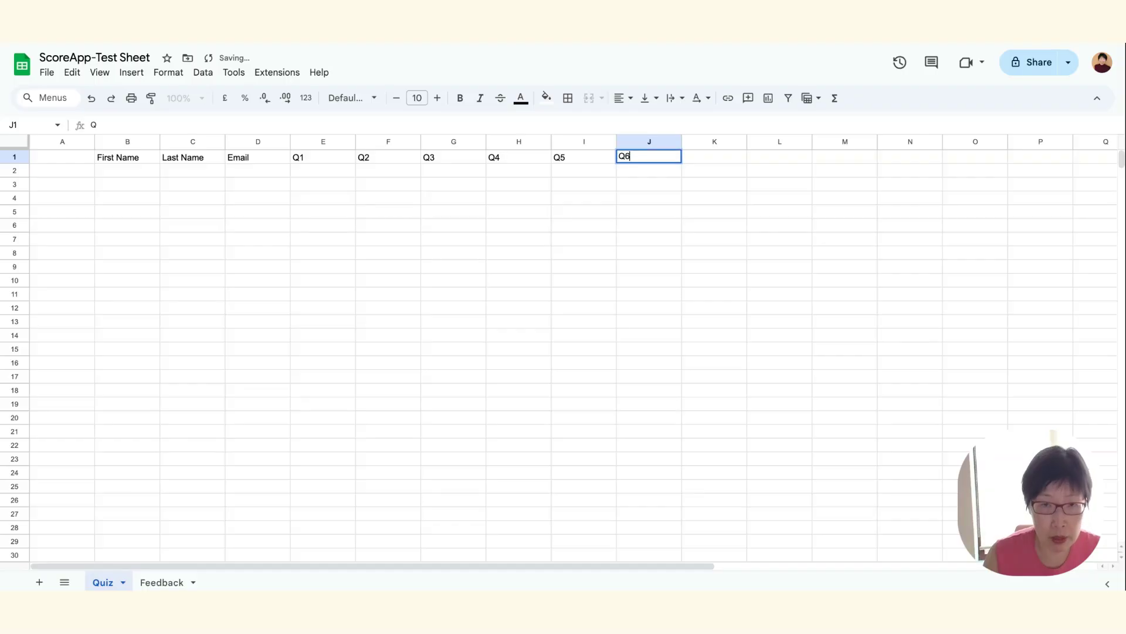
{"action": "left_click", "coordinate": [724, 161]}
{"action": "type", "text": "Q7"}
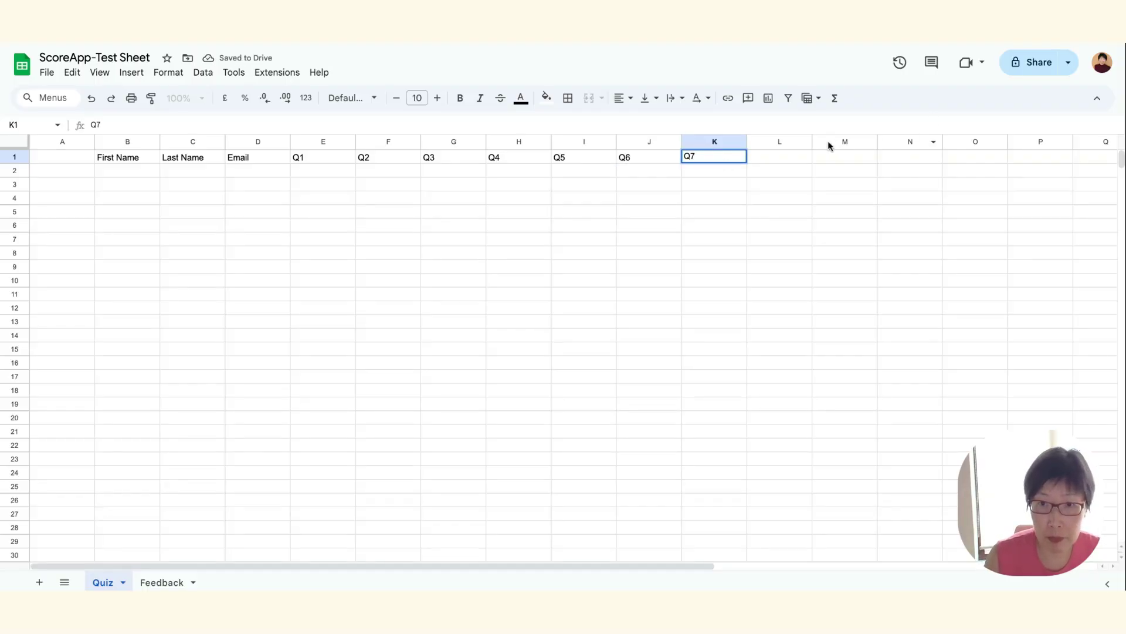
{"action": "left_click", "coordinate": [802, 159]}
{"action": "type", "text": "Q8"}
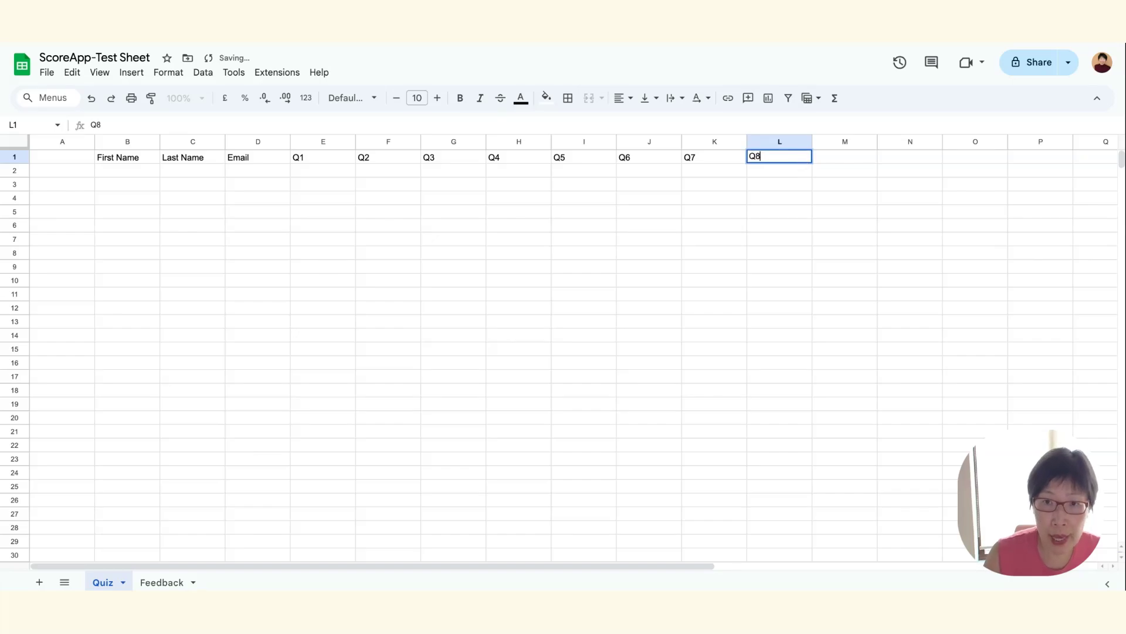
{"action": "left_click", "coordinate": [850, 156]}
{"action": "type", "text": "Q9"}
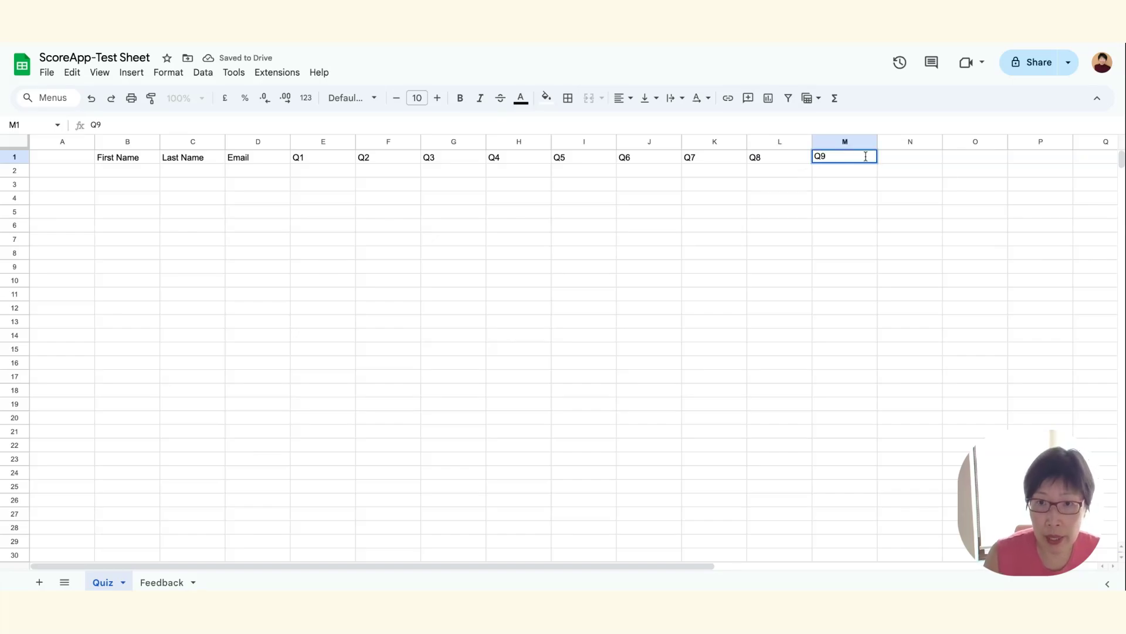
{"action": "left_click", "coordinate": [925, 159]}
{"action": "type", "text": "Q"}
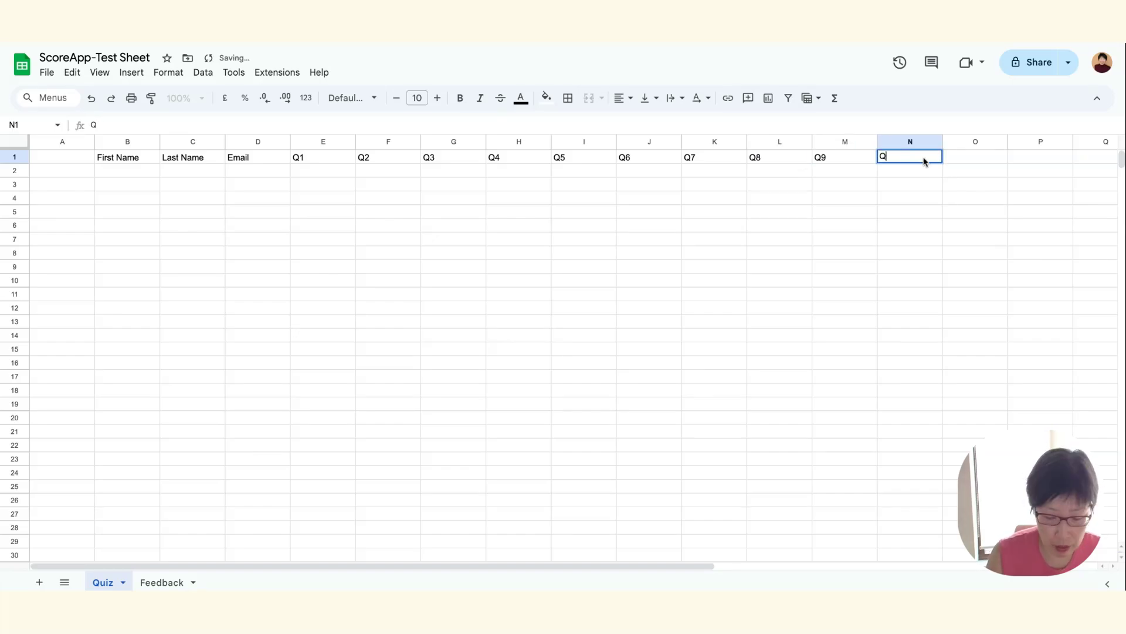
{"action": "type", "text": "10"}
{"action": "left_click", "coordinate": [823, 188]}
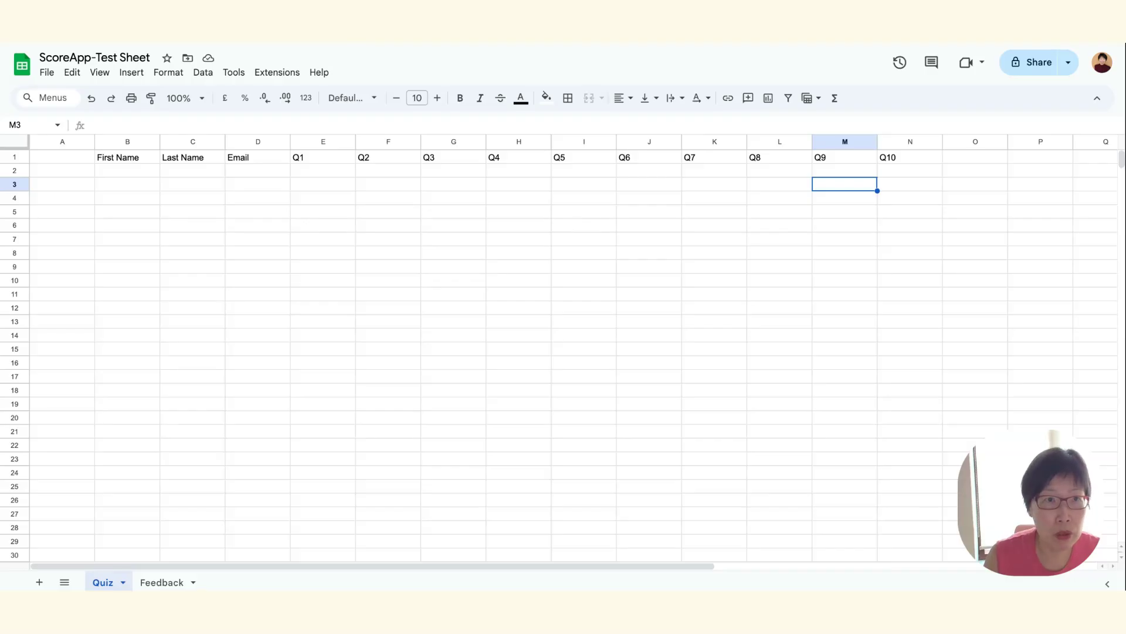
Step: Switch back to ScoreApp's Google Sheet integration and check the selected spreadsheet and worksheet against the field mapping sections
{"action": "left_click", "coordinate": [234, 38]}
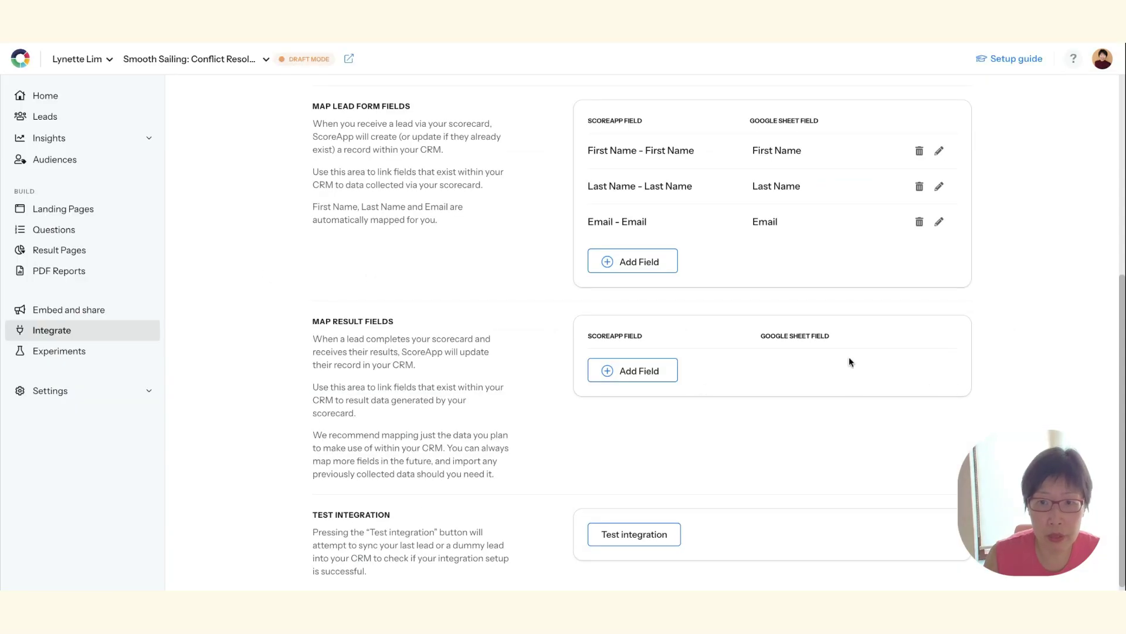
{"action": "left_click", "coordinate": [644, 374]}
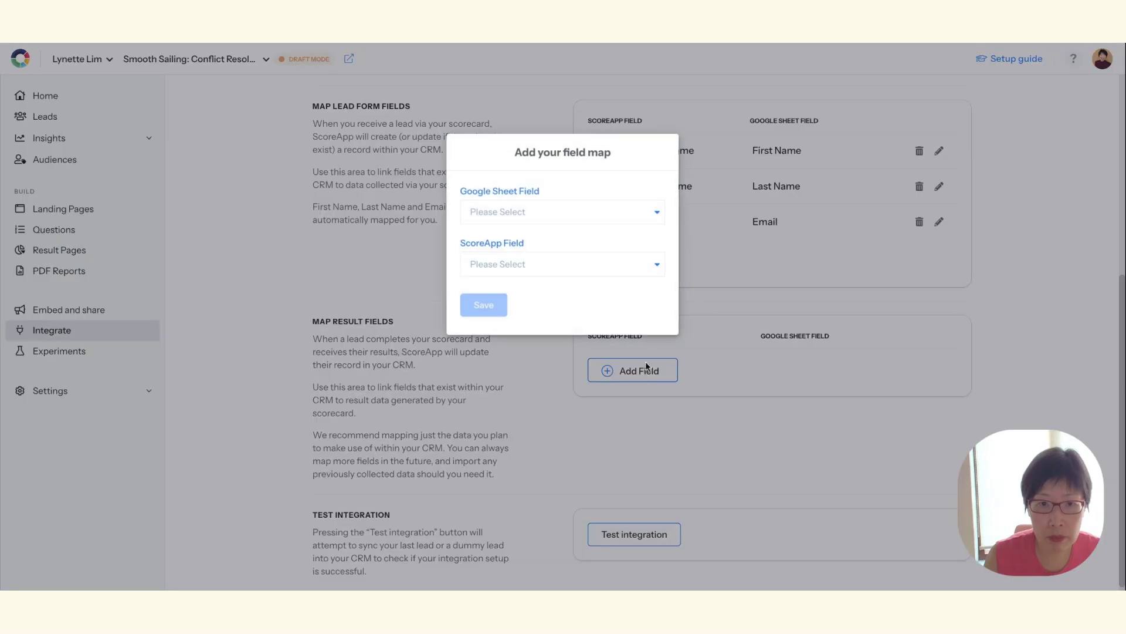
{"action": "left_click", "coordinate": [626, 413]}
{"action": "scroll", "coordinate": [758, 404], "scroll_direction": "up", "scroll_amount": 5}
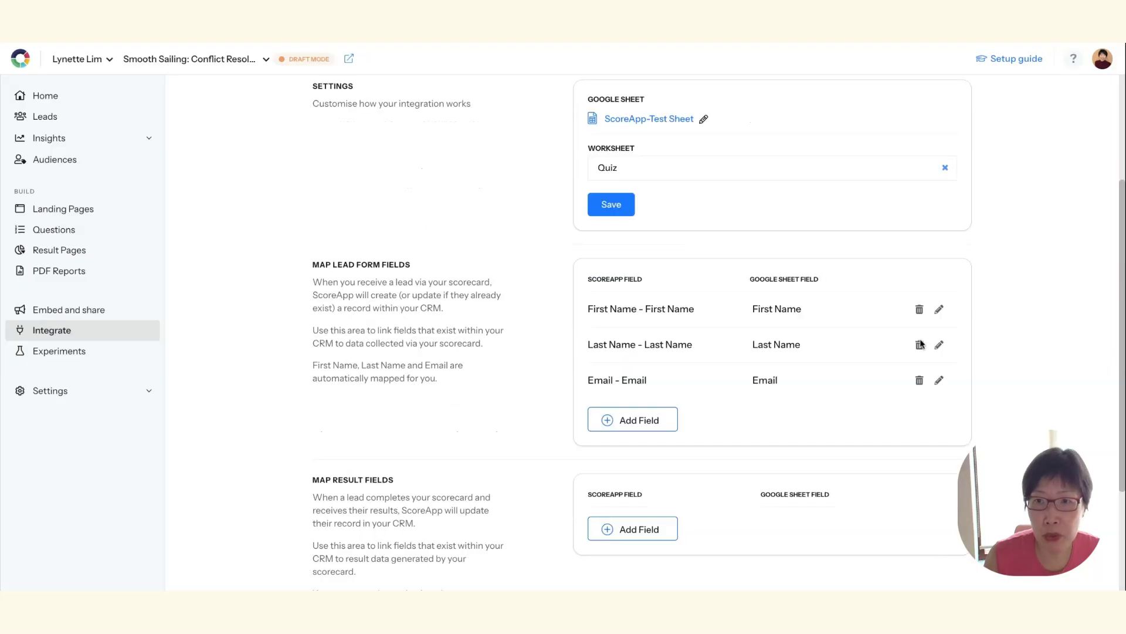
{"action": "scroll", "coordinate": [920, 344], "scroll_direction": "up", "scroll_amount": 1}
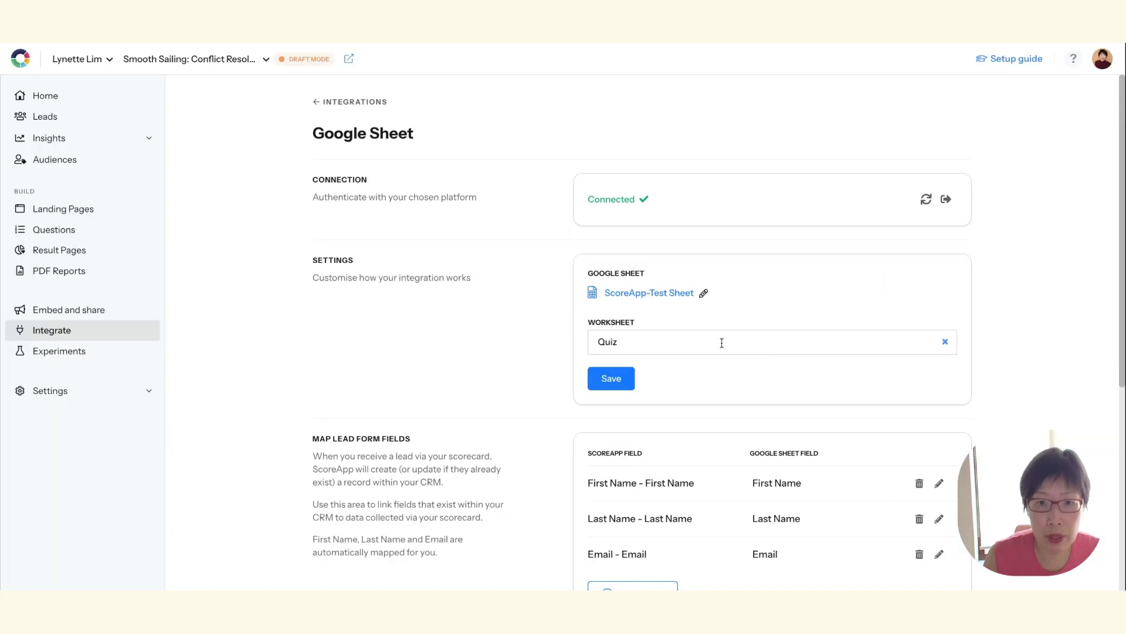
{"action": "scroll", "coordinate": [702, 365], "scroll_direction": "down", "scroll_amount": 5}
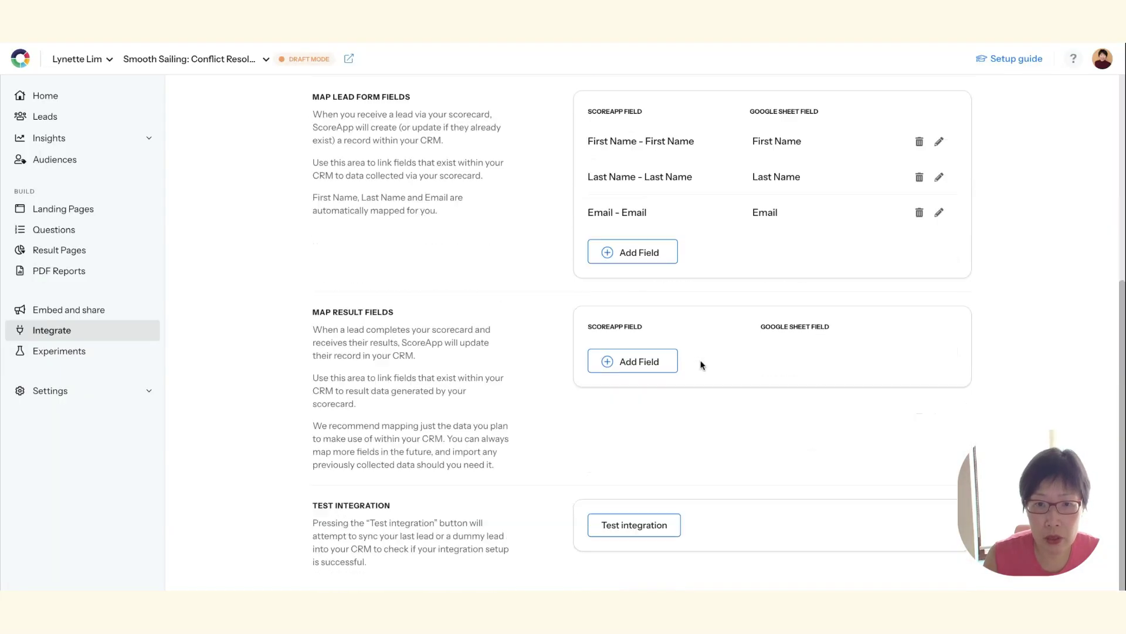
Step: Add and save a result field map linking Google Sheet field Q1 to the Answer for the question on resolving conflicts through open communication and dialogue
{"action": "left_click", "coordinate": [650, 368]}
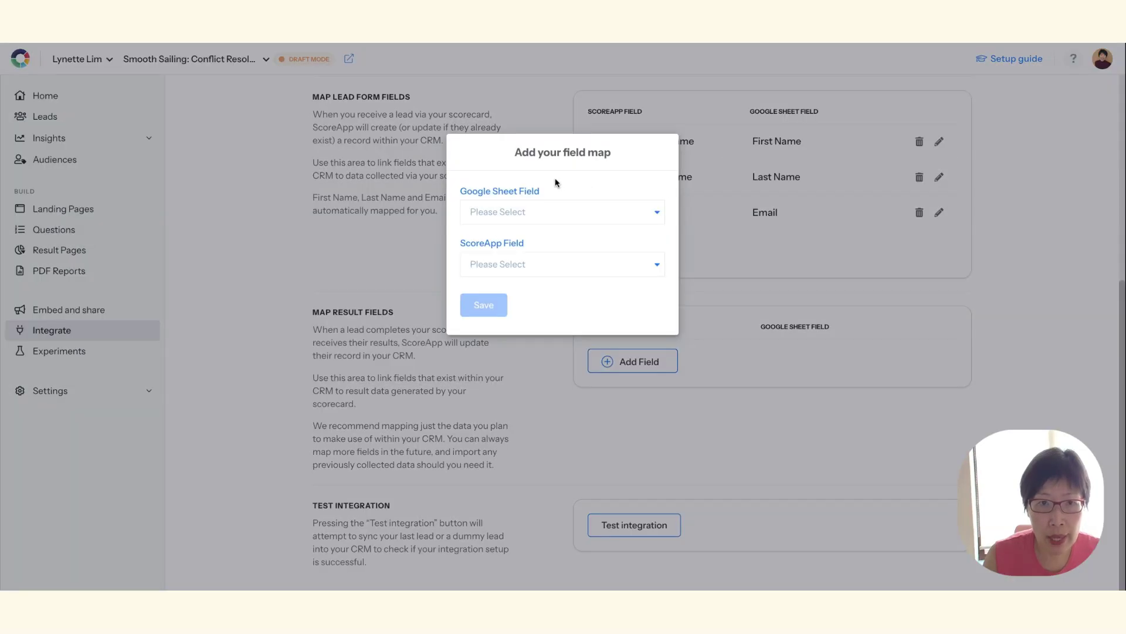
{"action": "left_click", "coordinate": [657, 215]}
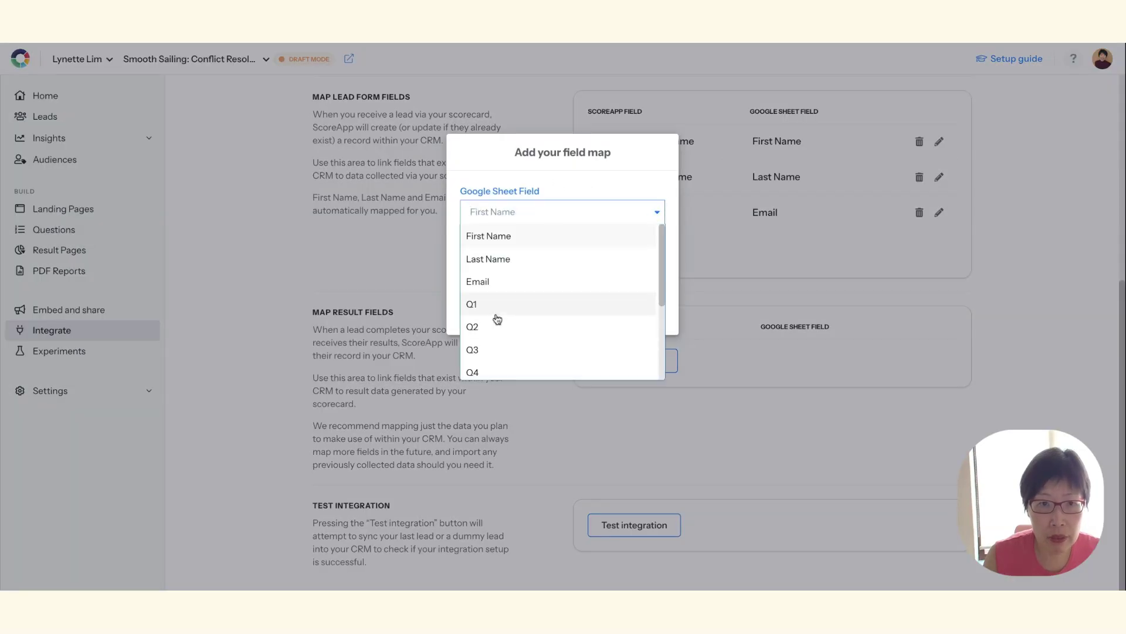
{"action": "scroll", "coordinate": [511, 294], "scroll_direction": "down", "scroll_amount": 1}
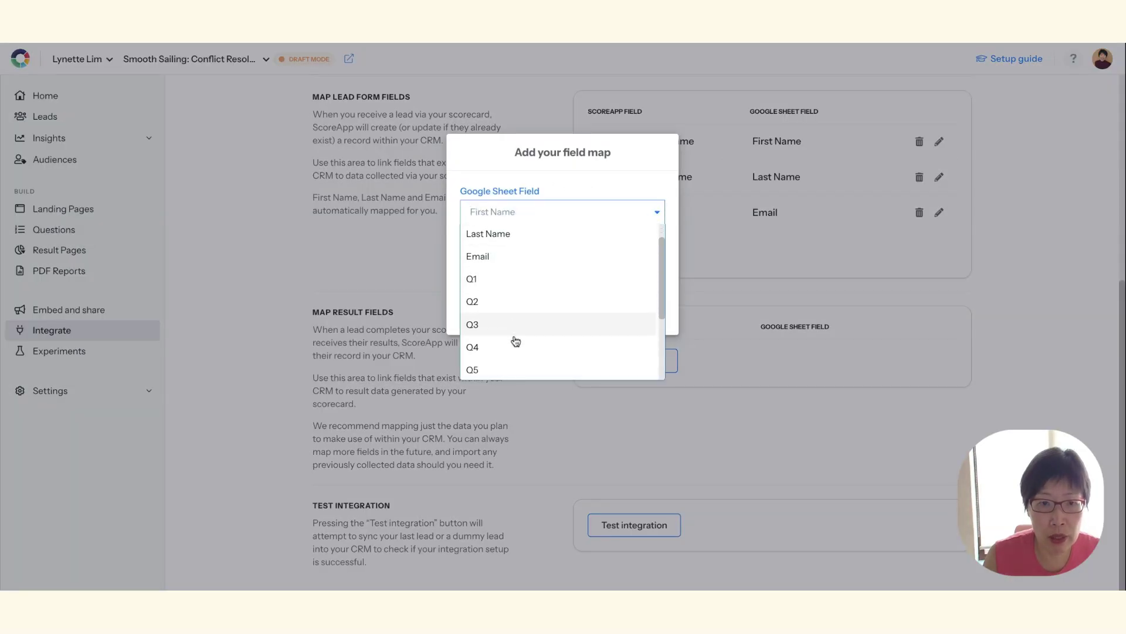
{"action": "scroll", "coordinate": [536, 287], "scroll_direction": "down", "scroll_amount": 1}
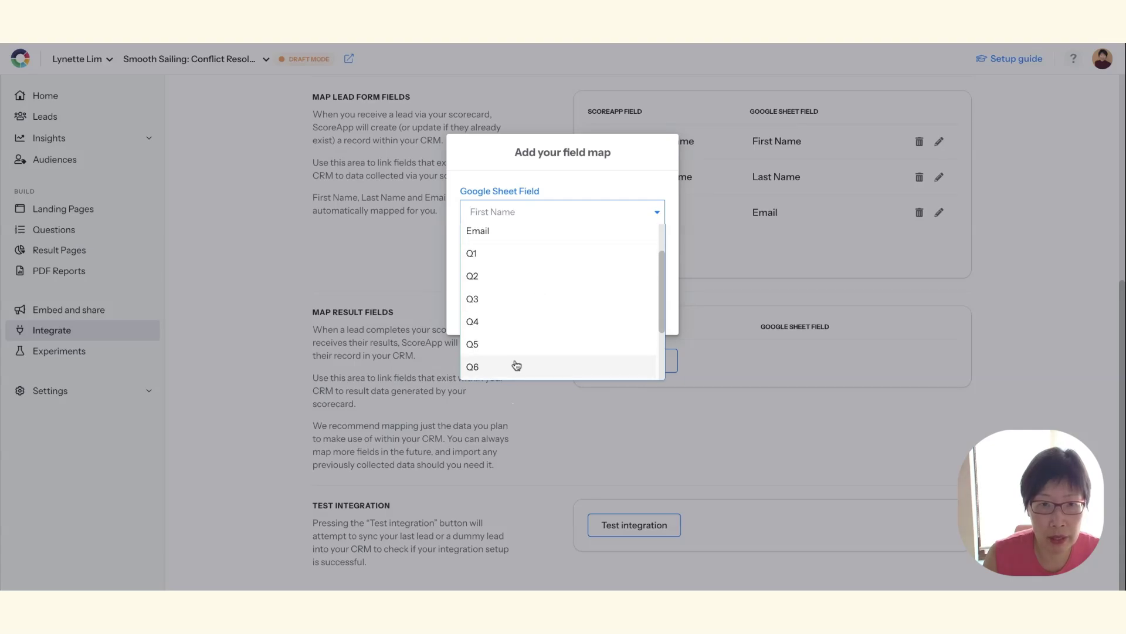
{"action": "left_click", "coordinate": [526, 253]}
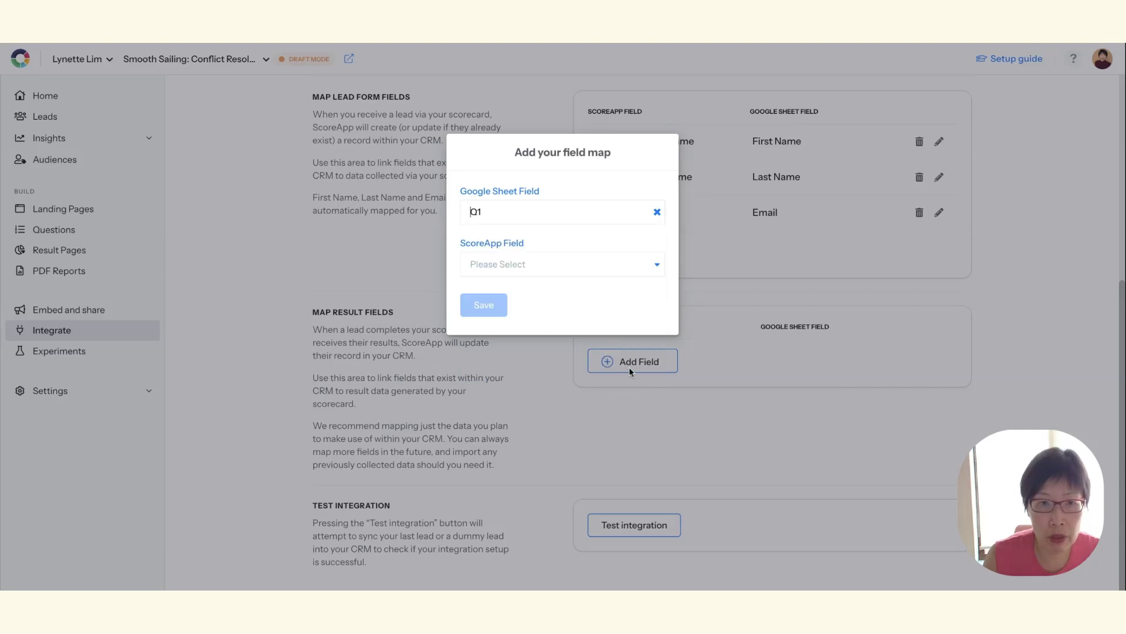
{"action": "left_click", "coordinate": [658, 270]}
{"action": "scroll", "coordinate": [534, 370], "scroll_direction": "down", "scroll_amount": 1}
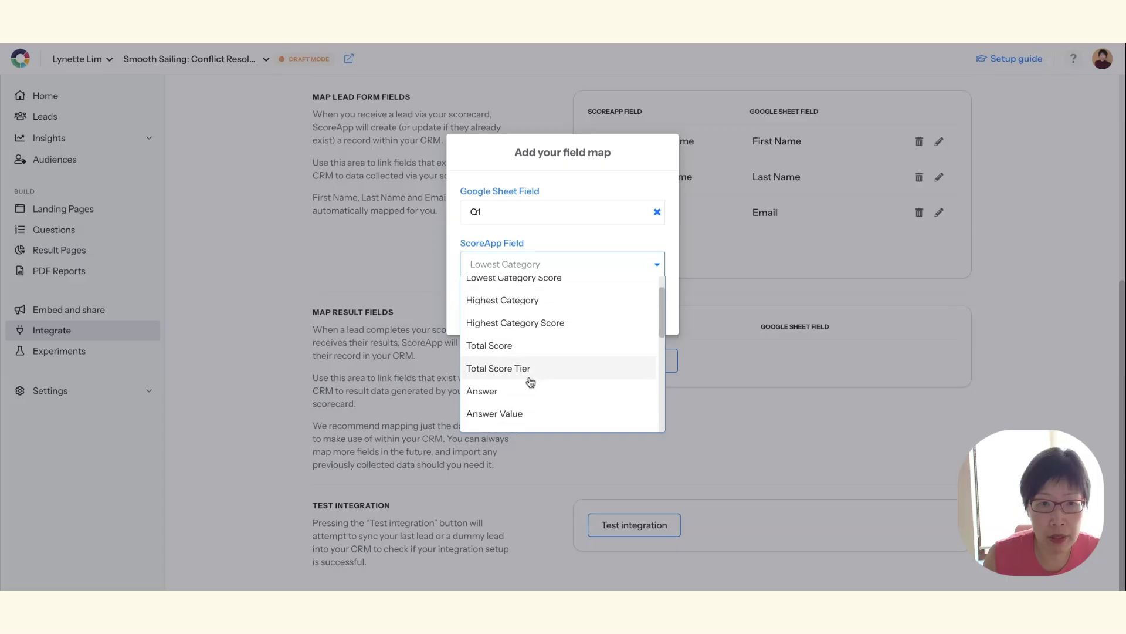
{"action": "left_click", "coordinate": [516, 393]}
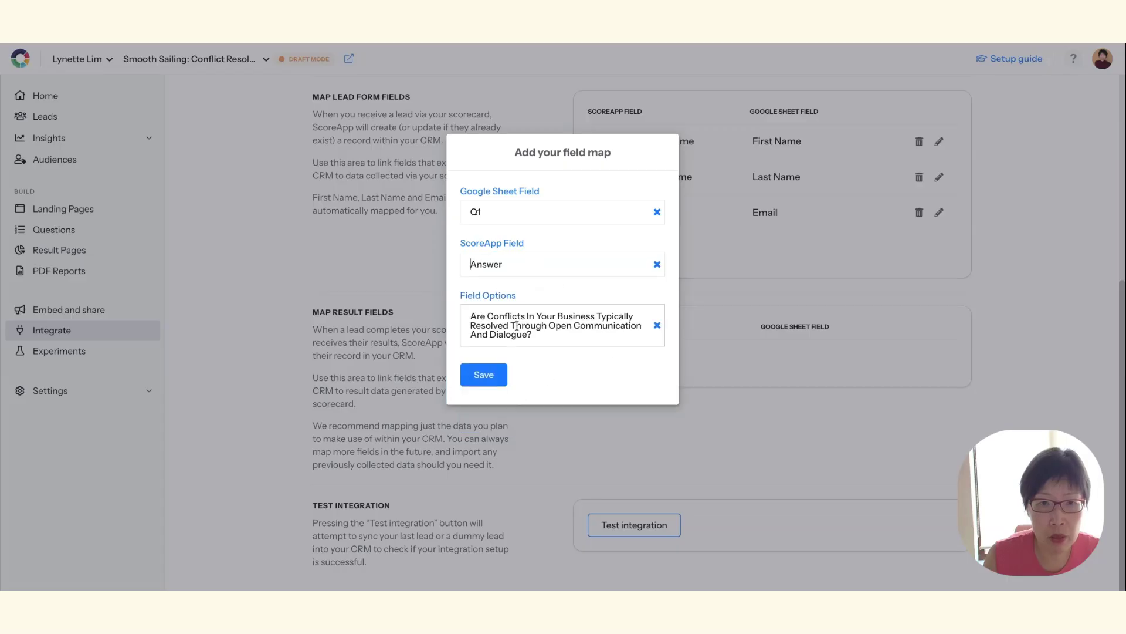
{"action": "left_click", "coordinate": [490, 381]}
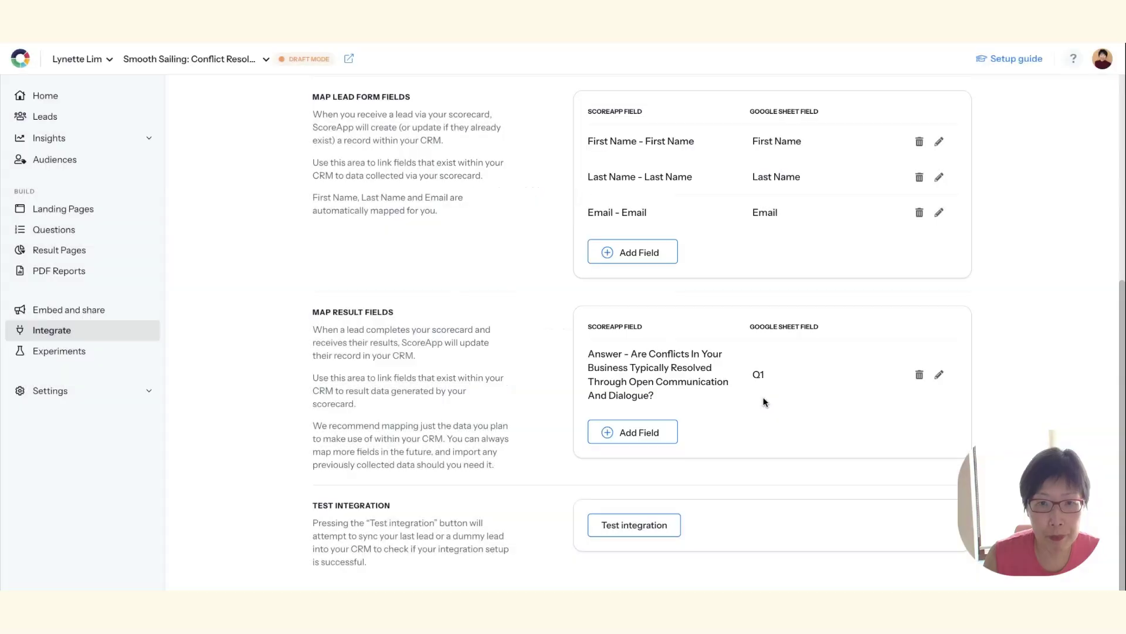
Step: Add and save a result field map linking Q2 to the Answer for the question on established processes to address conflicts as they arise
{"action": "left_click", "coordinate": [639, 430]}
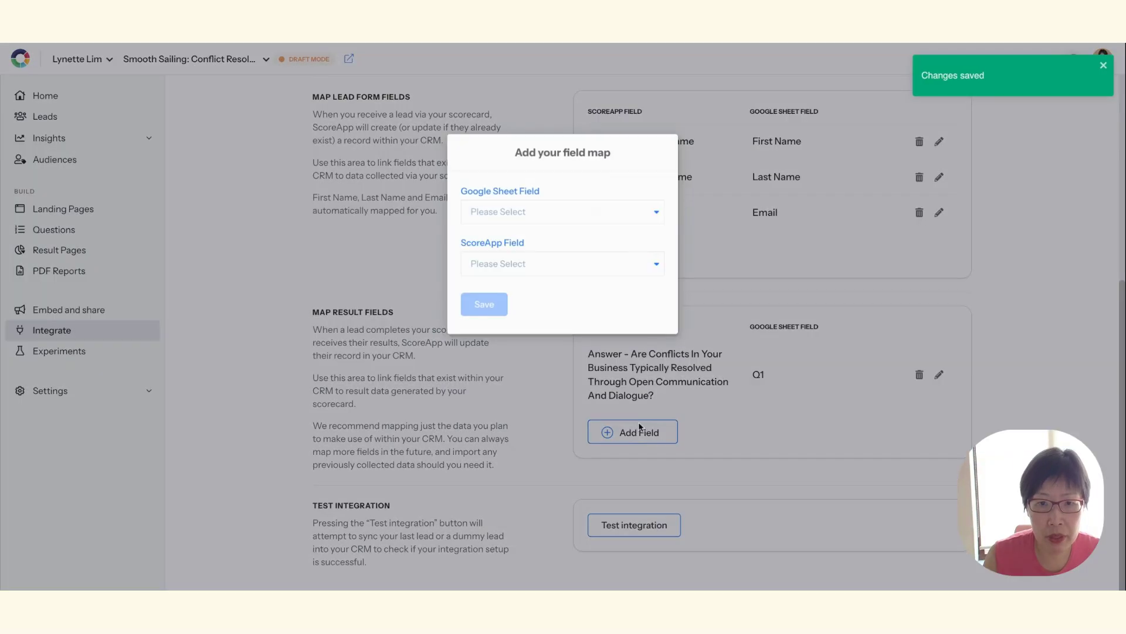
{"action": "left_click", "coordinate": [590, 217]}
{"action": "left_click", "coordinate": [528, 327]}
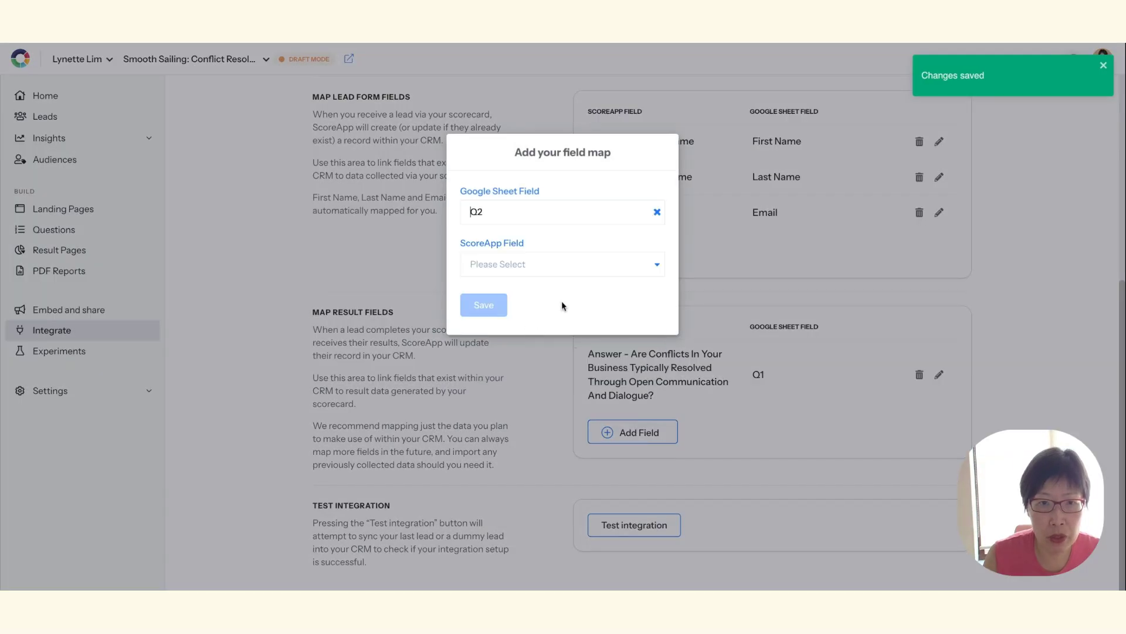
{"action": "left_click", "coordinate": [658, 265]}
{"action": "scroll", "coordinate": [570, 336], "scroll_direction": "down", "scroll_amount": 3}
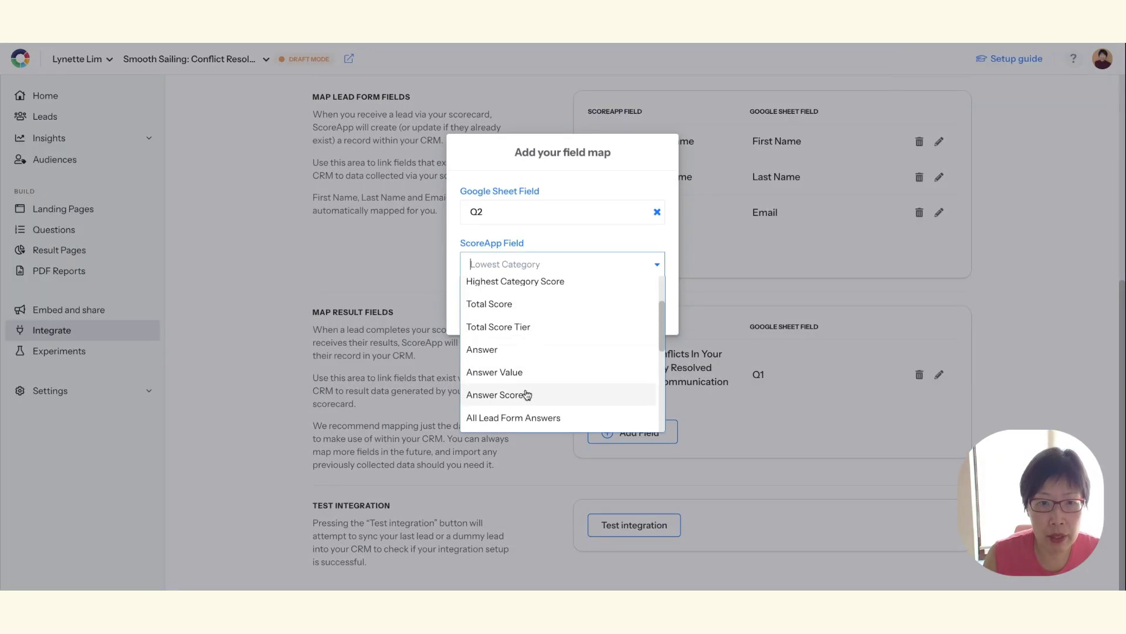
{"action": "left_click", "coordinate": [510, 351]}
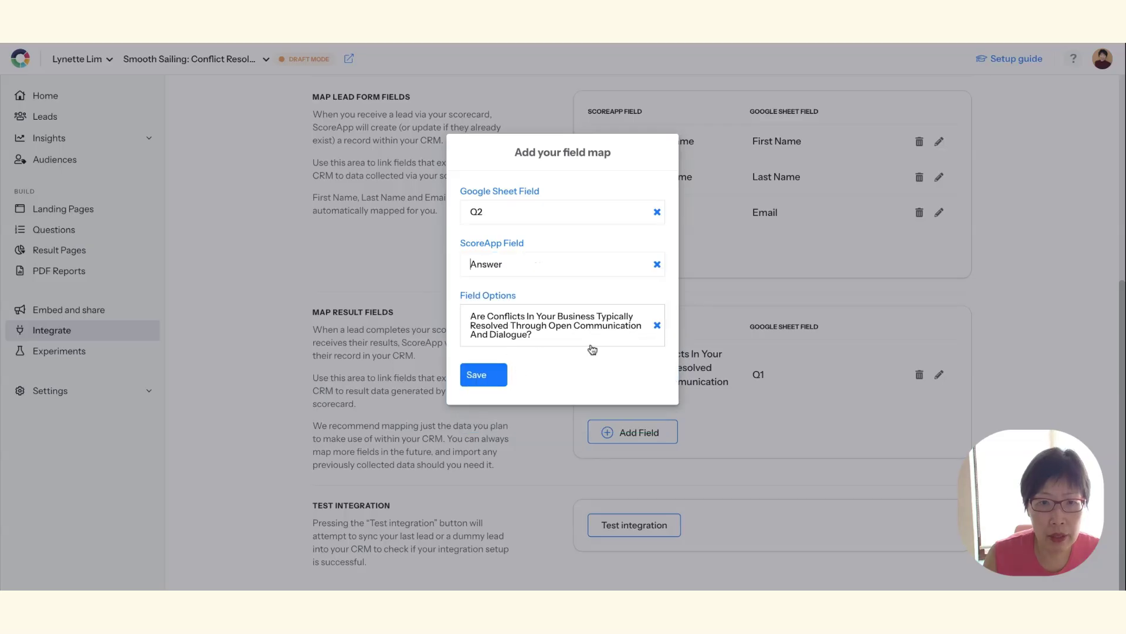
{"action": "left_click", "coordinate": [622, 330]}
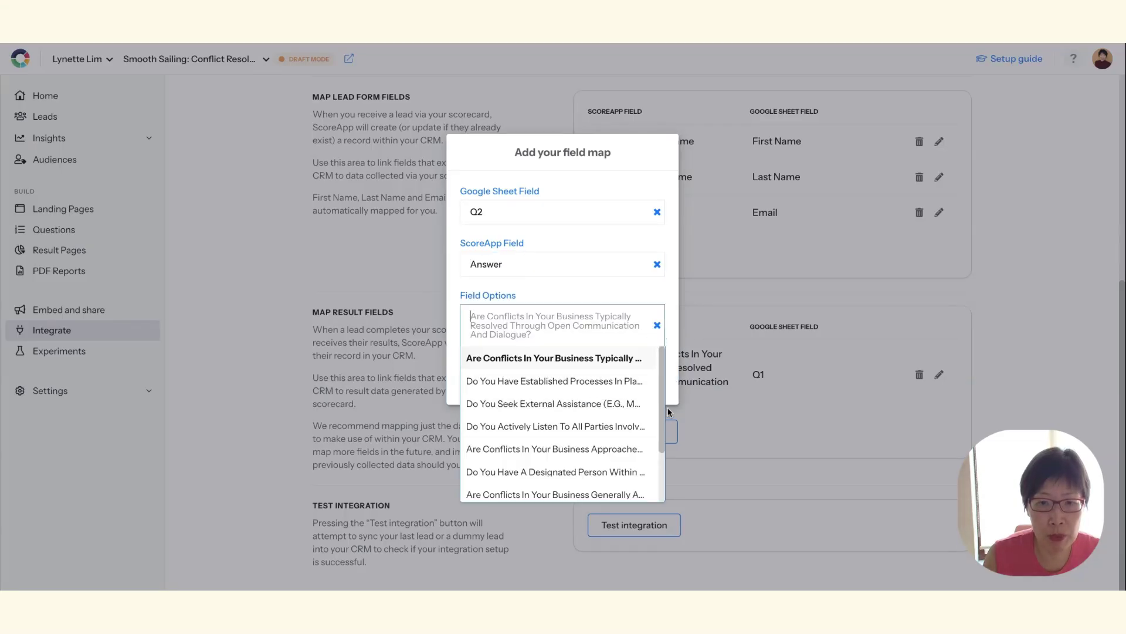
{"action": "left_click", "coordinate": [629, 384]}
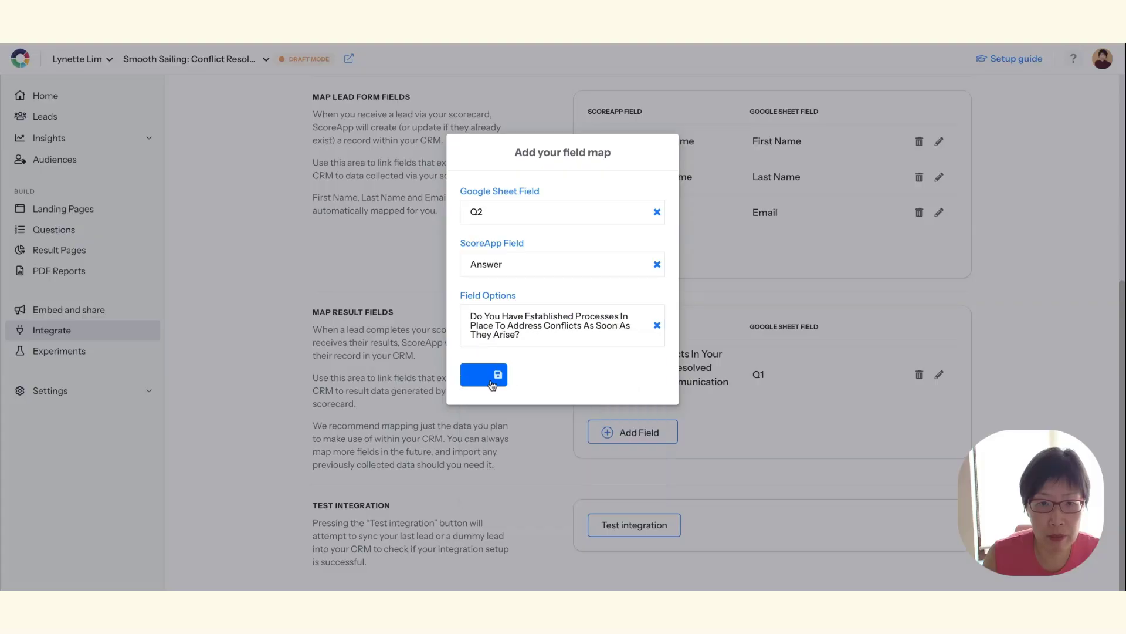
Step: Add and save a result field map linking Q3 to the Answer for the question on seeking external assistance such as mediators
{"action": "scroll", "coordinate": [706, 438], "scroll_direction": "down", "scroll_amount": 1}
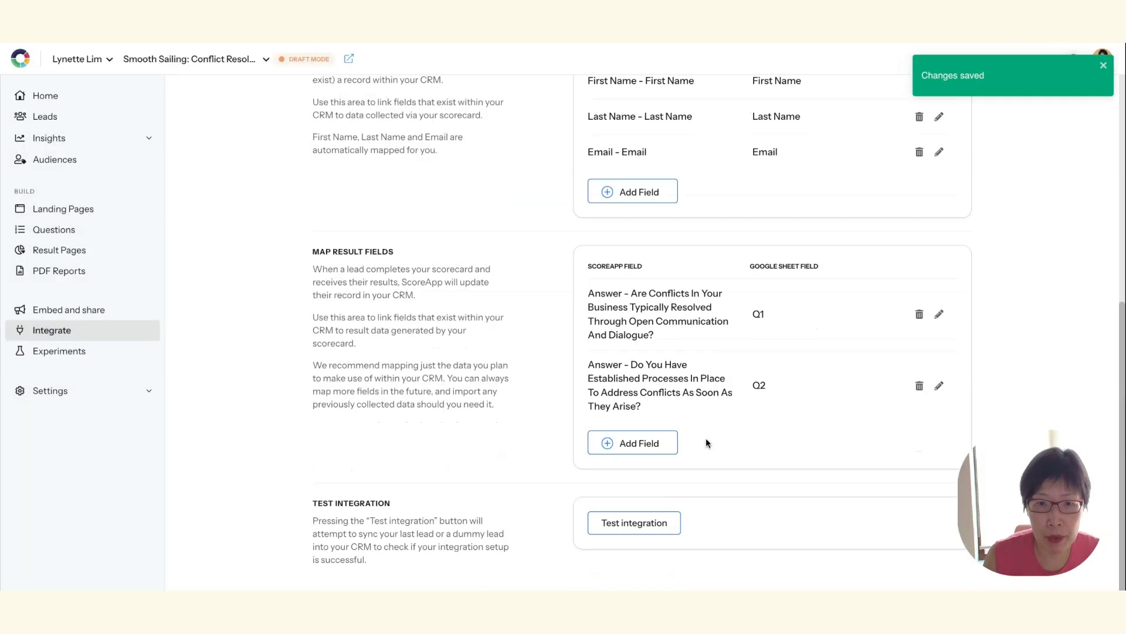
{"action": "left_click", "coordinate": [658, 449]}
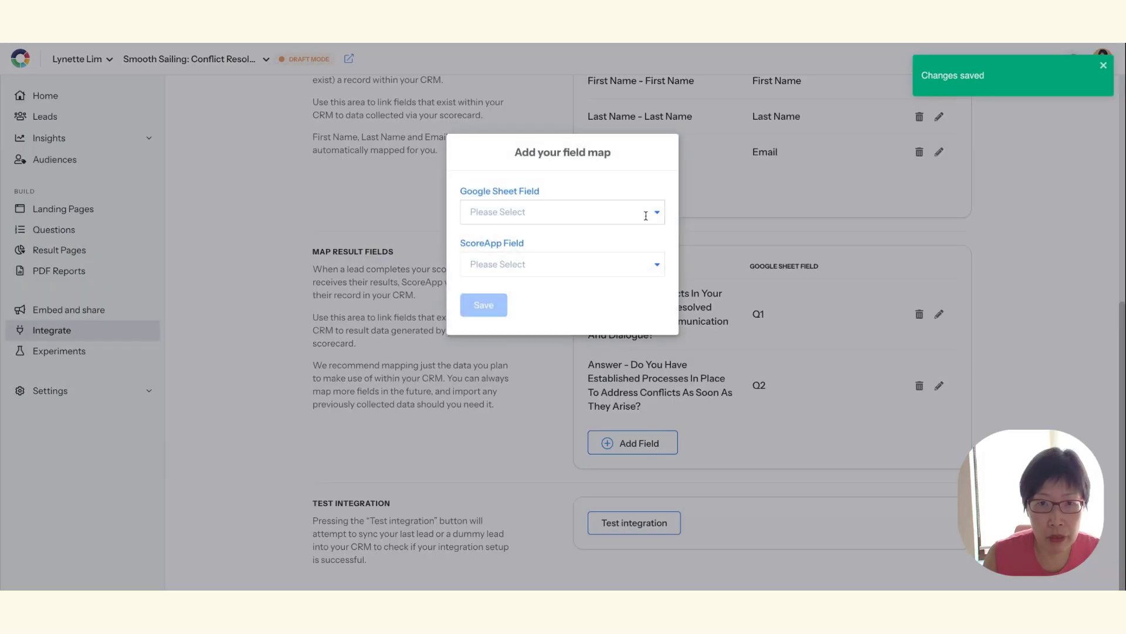
{"action": "left_click", "coordinate": [658, 216]}
{"action": "left_click", "coordinate": [495, 349]}
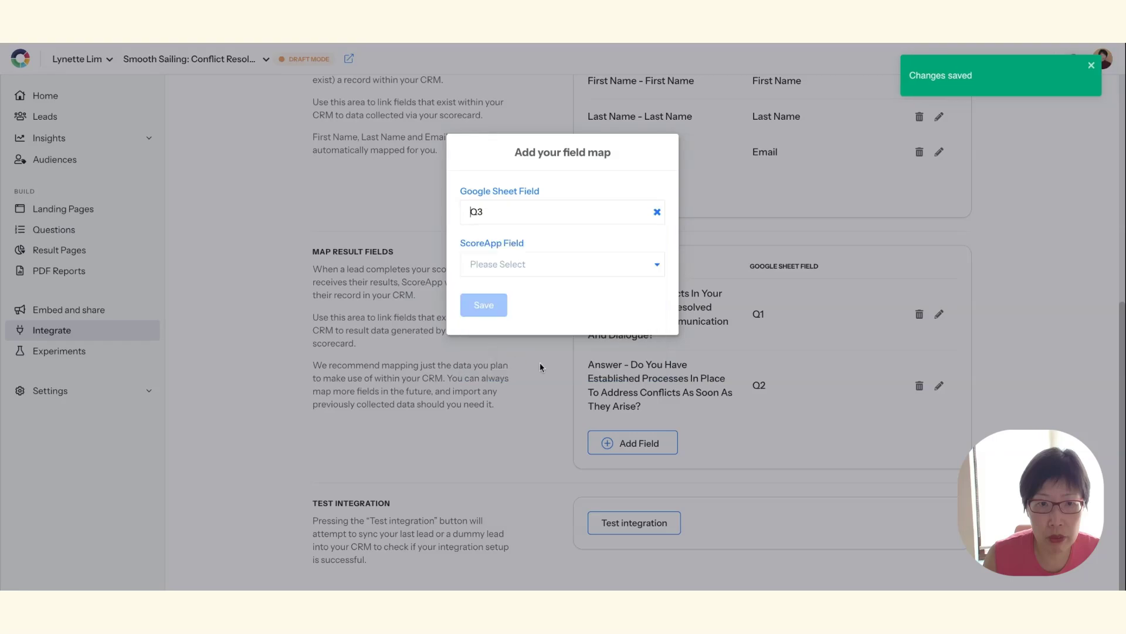
{"action": "left_click", "coordinate": [660, 267]}
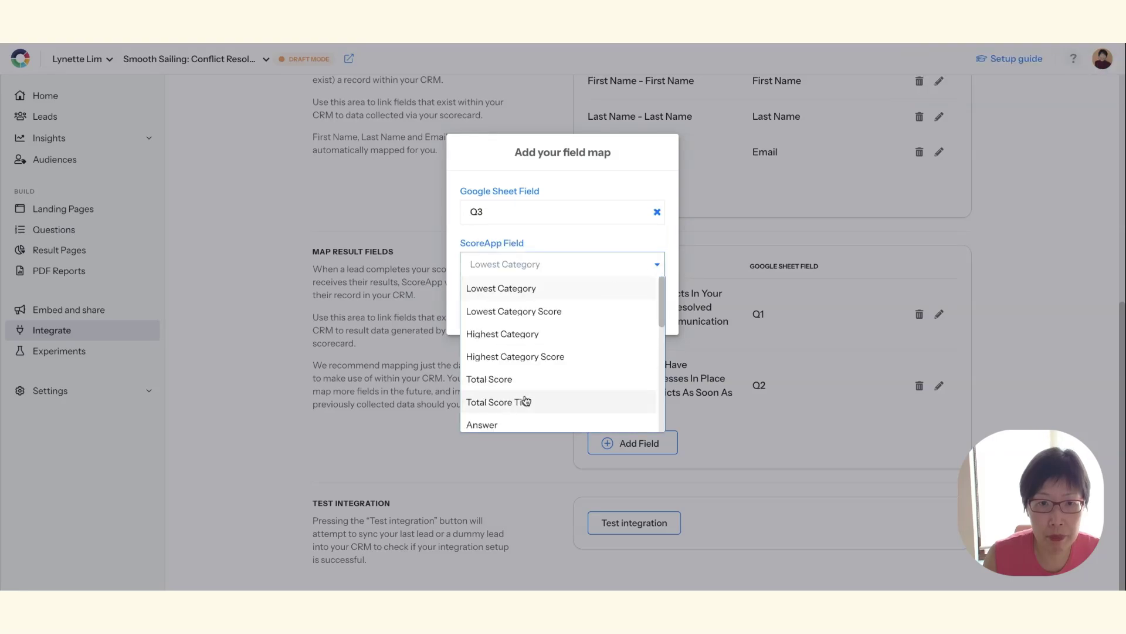
{"action": "scroll", "coordinate": [522, 395], "scroll_direction": "down", "scroll_amount": 1}
{"action": "left_click", "coordinate": [524, 394]}
{"action": "left_click", "coordinate": [656, 325]}
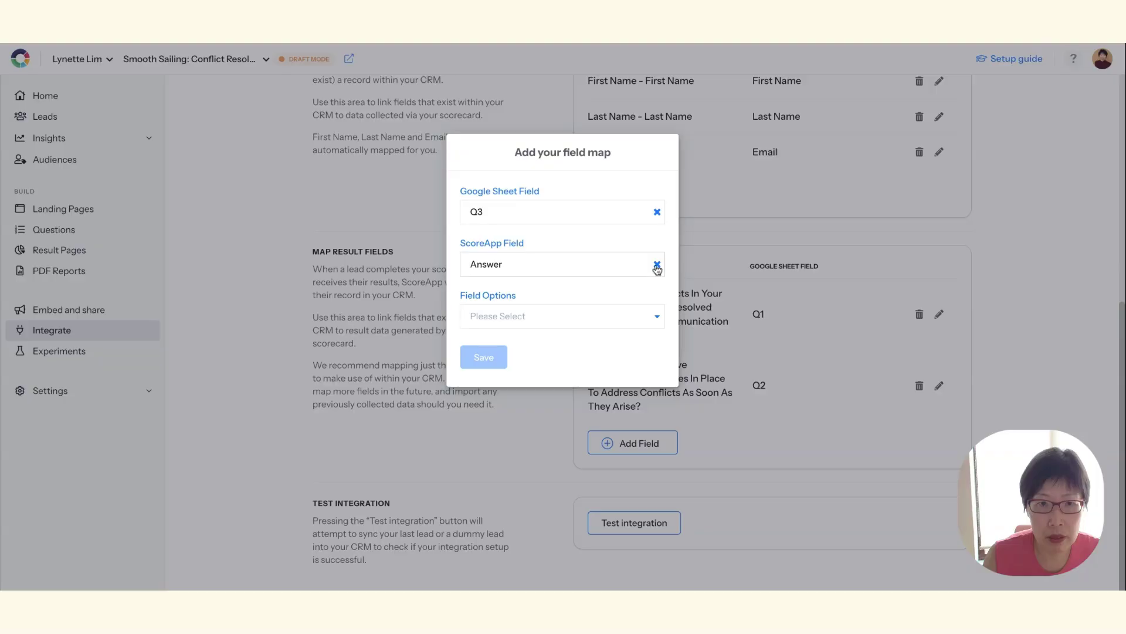
{"action": "left_click", "coordinate": [639, 313]}
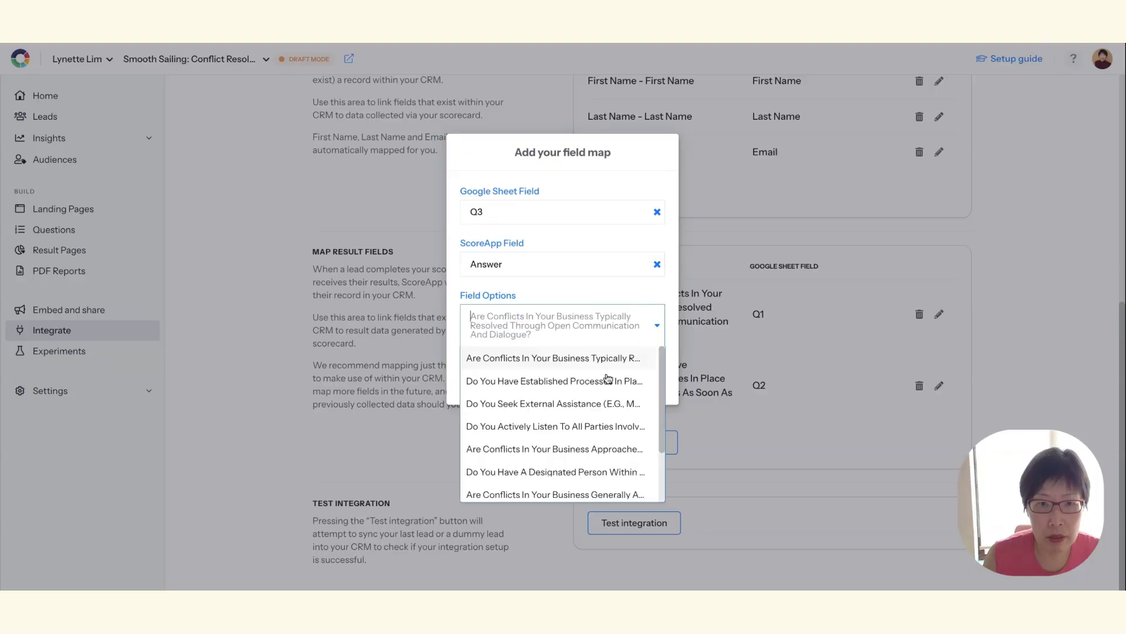
{"action": "left_click", "coordinate": [586, 404]}
{"action": "left_click", "coordinate": [482, 374]}
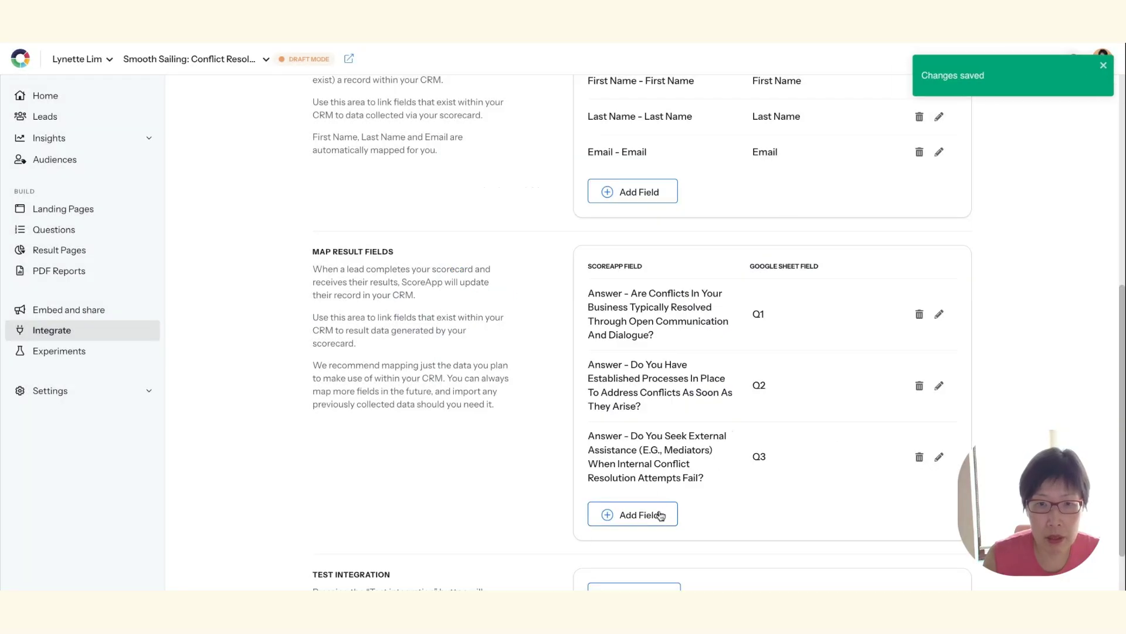
Step: Add and save a result field map linking Q4 to the Answer for the question on actively listening to all parties in a conflict
{"action": "left_click", "coordinate": [661, 516]}
{"action": "left_click", "coordinate": [654, 213]}
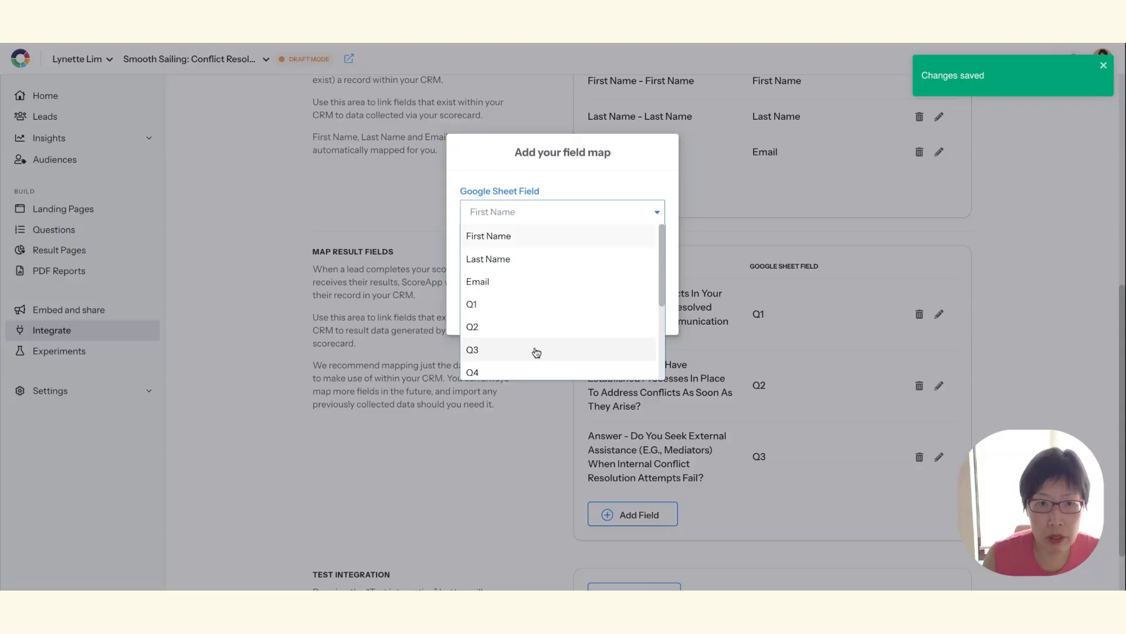
{"action": "left_click", "coordinate": [528, 371]}
{"action": "left_click", "coordinate": [629, 262]}
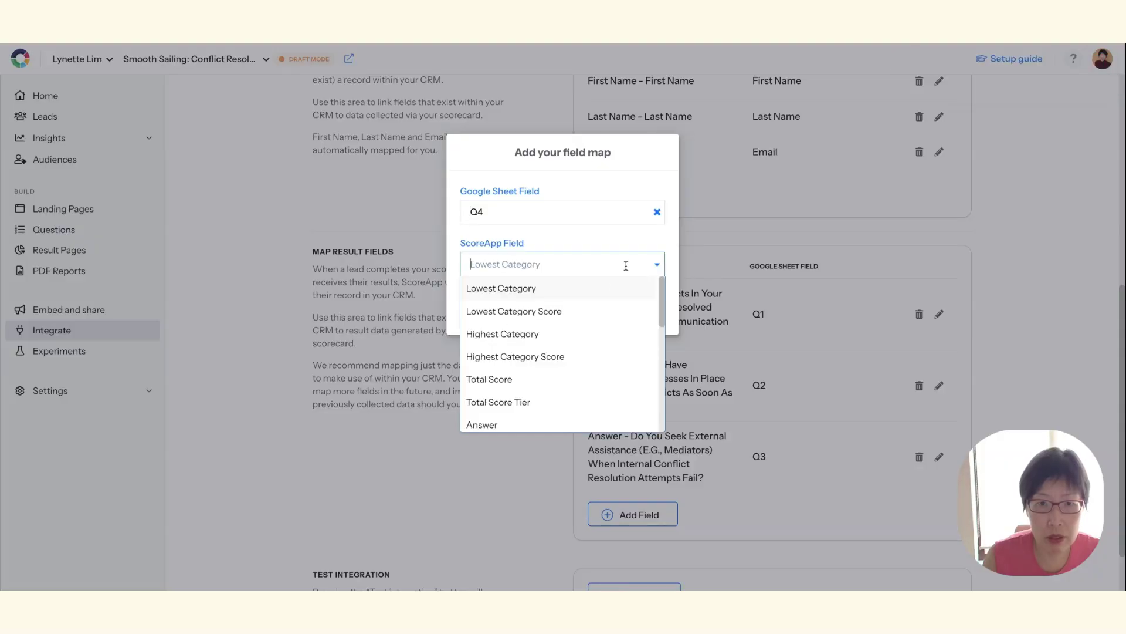
{"action": "scroll", "coordinate": [538, 367], "scroll_direction": "down", "scroll_amount": 3}
{"action": "left_click", "coordinate": [489, 294]}
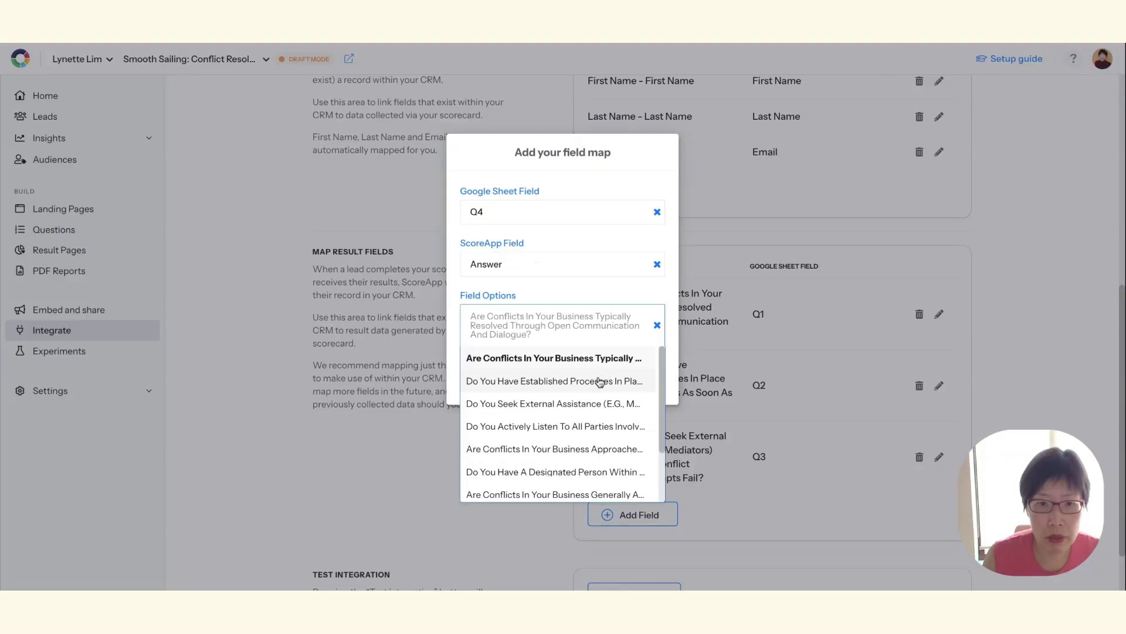
{"action": "left_click", "coordinate": [589, 428]}
{"action": "left_click", "coordinate": [484, 375]}
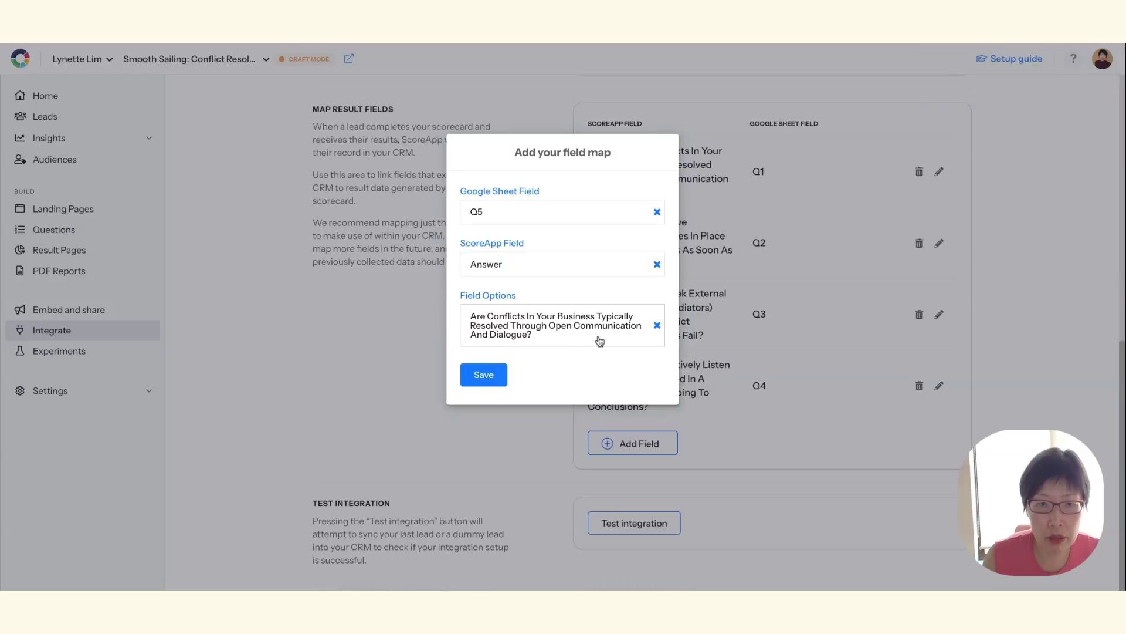
Step: Set the Q5 field map's Answer question to the one on finding mutually beneficial solutions, and save the map
{"action": "left_click", "coordinate": [600, 341]}
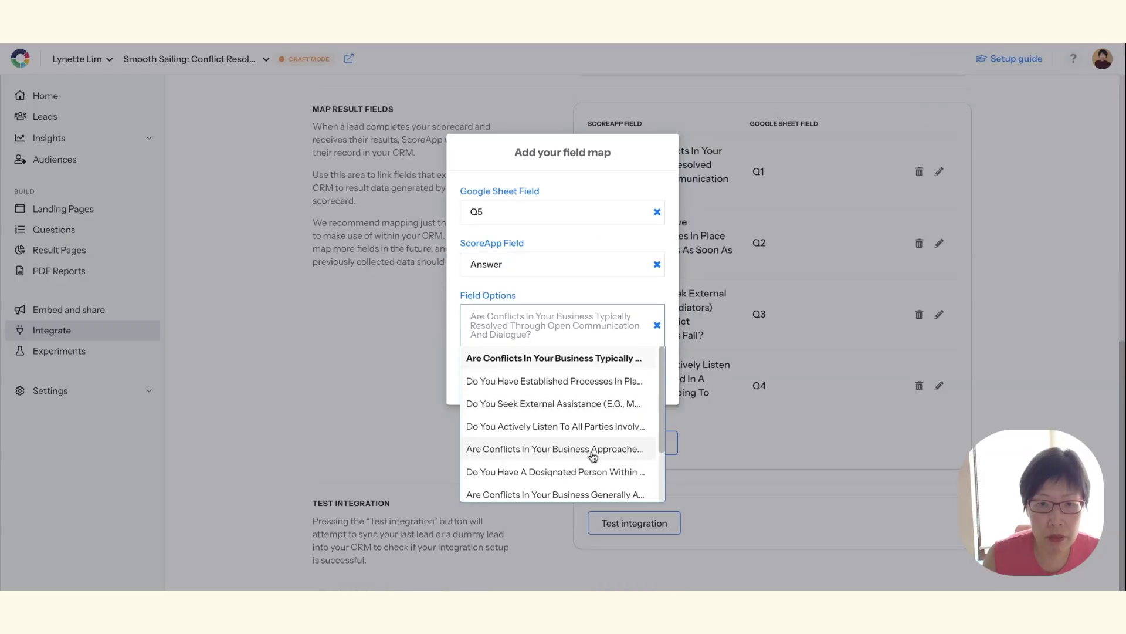
{"action": "left_click", "coordinate": [528, 449]}
{"action": "left_click", "coordinate": [483, 376]}
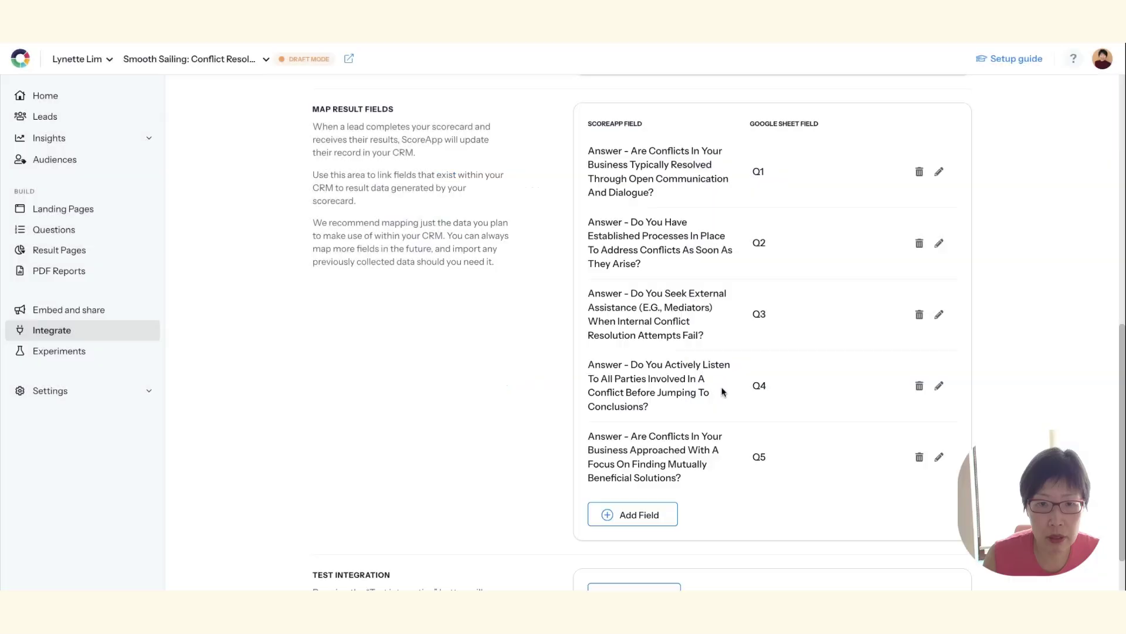
Step: Add and save a result field map linking Q6 to the Answer for the question on a designated person overseeing conflict resolution processes
{"action": "scroll", "coordinate": [723, 392], "scroll_direction": "down", "scroll_amount": 1}
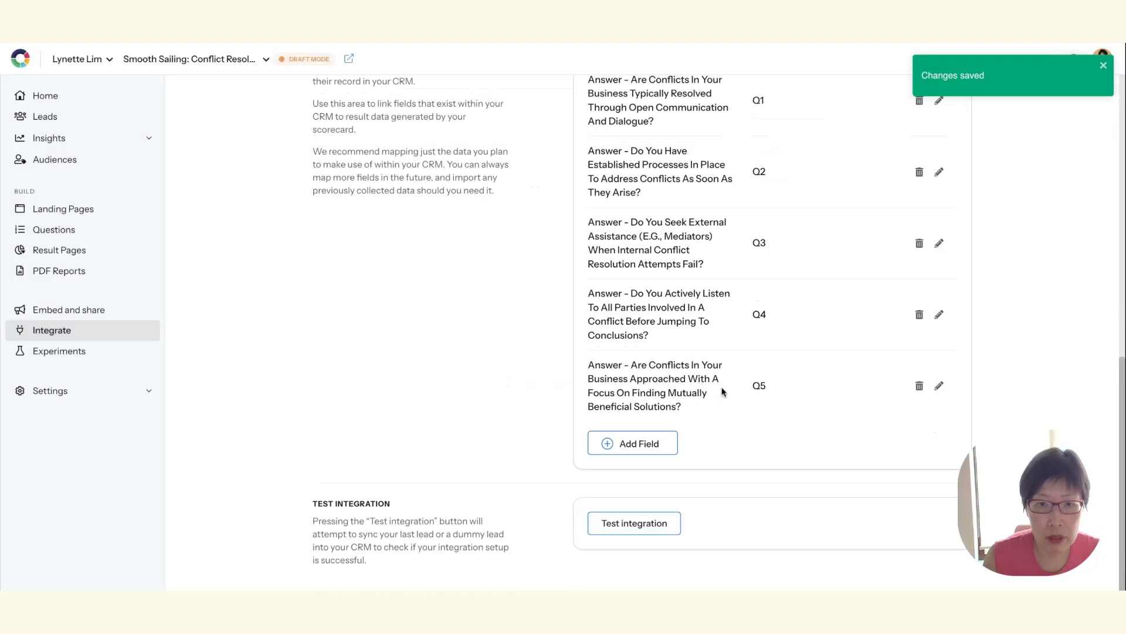
{"action": "left_click", "coordinate": [601, 450]}
{"action": "left_click", "coordinate": [604, 212]}
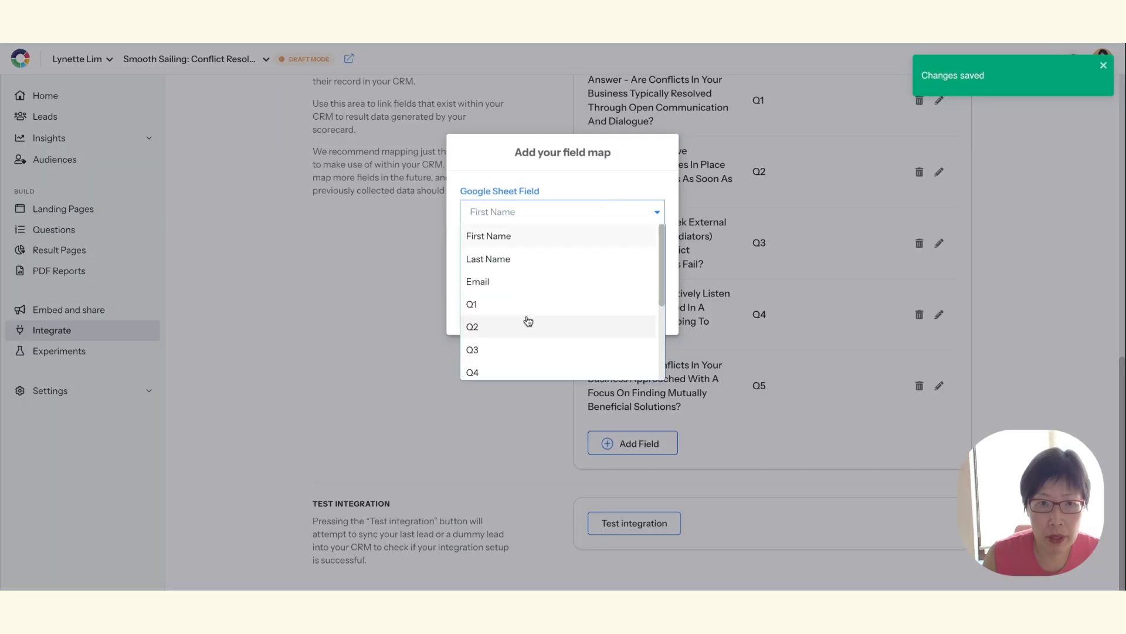
{"action": "scroll", "coordinate": [525, 332], "scroll_direction": "down", "scroll_amount": 1}
{"action": "left_click", "coordinate": [517, 354]}
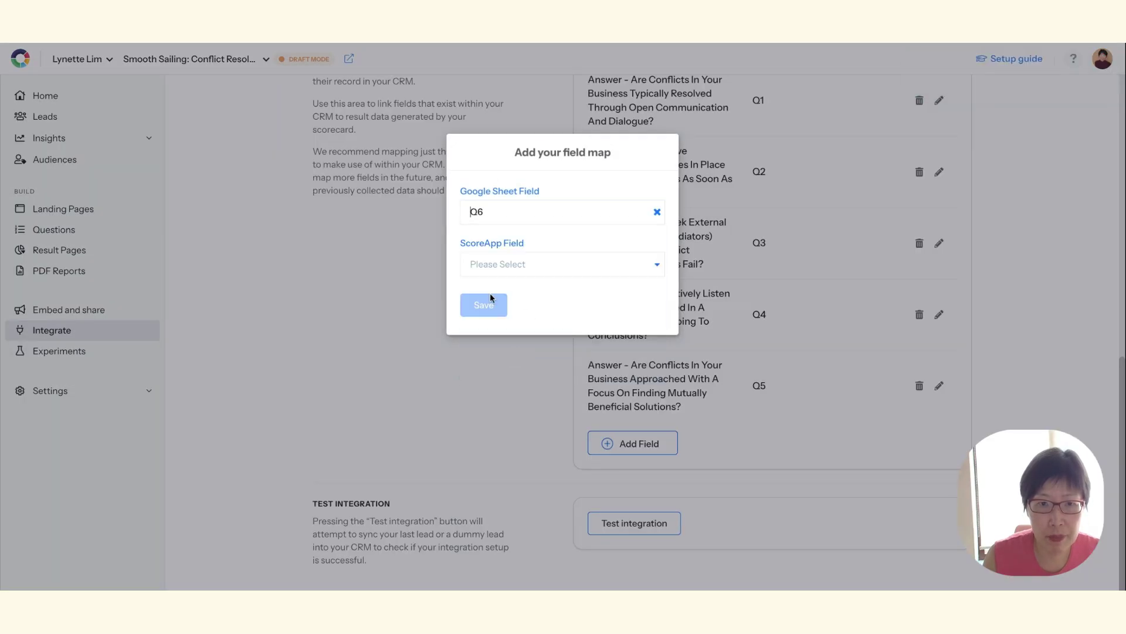
{"action": "left_click", "coordinate": [529, 268]}
{"action": "left_click", "coordinate": [538, 423]}
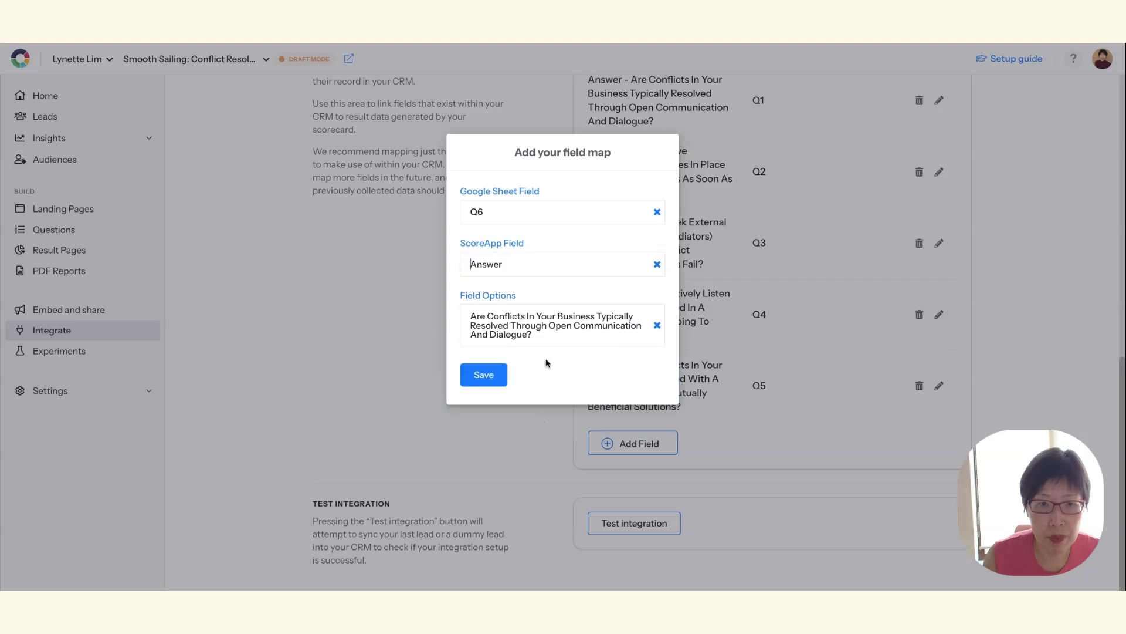
{"action": "left_click", "coordinate": [539, 330]}
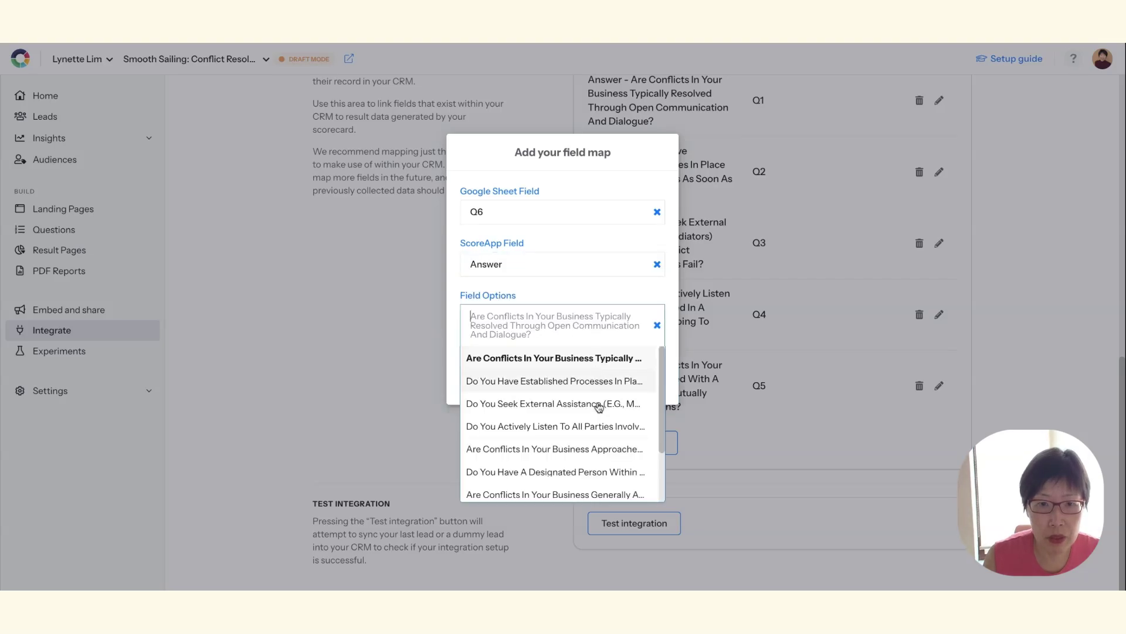
{"action": "left_click", "coordinate": [593, 472]}
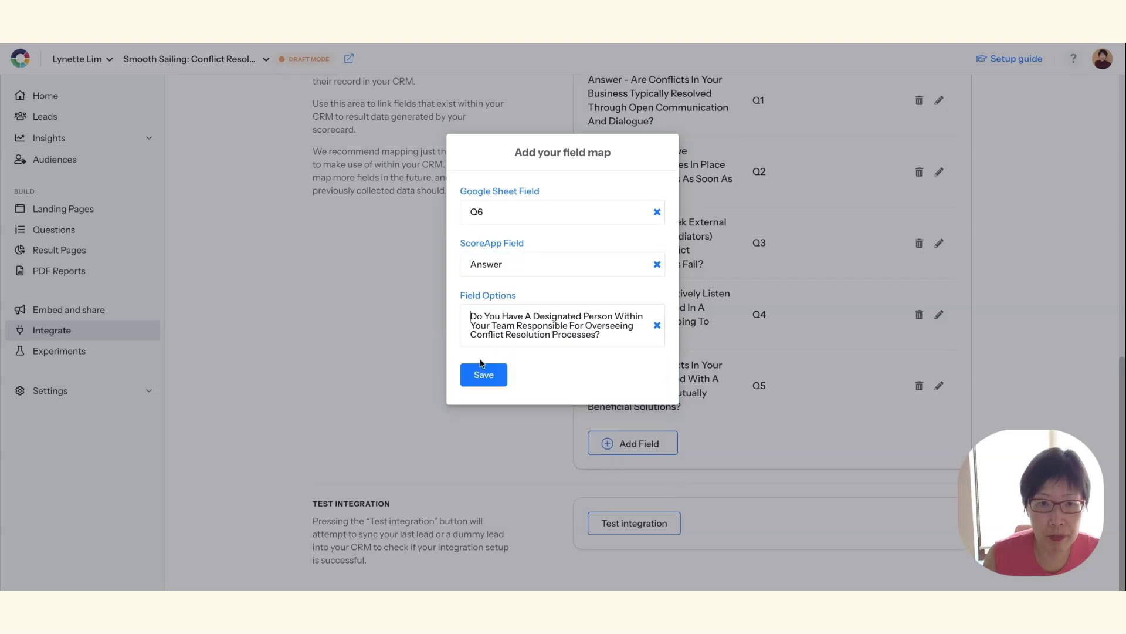
{"action": "left_click", "coordinate": [483, 377]}
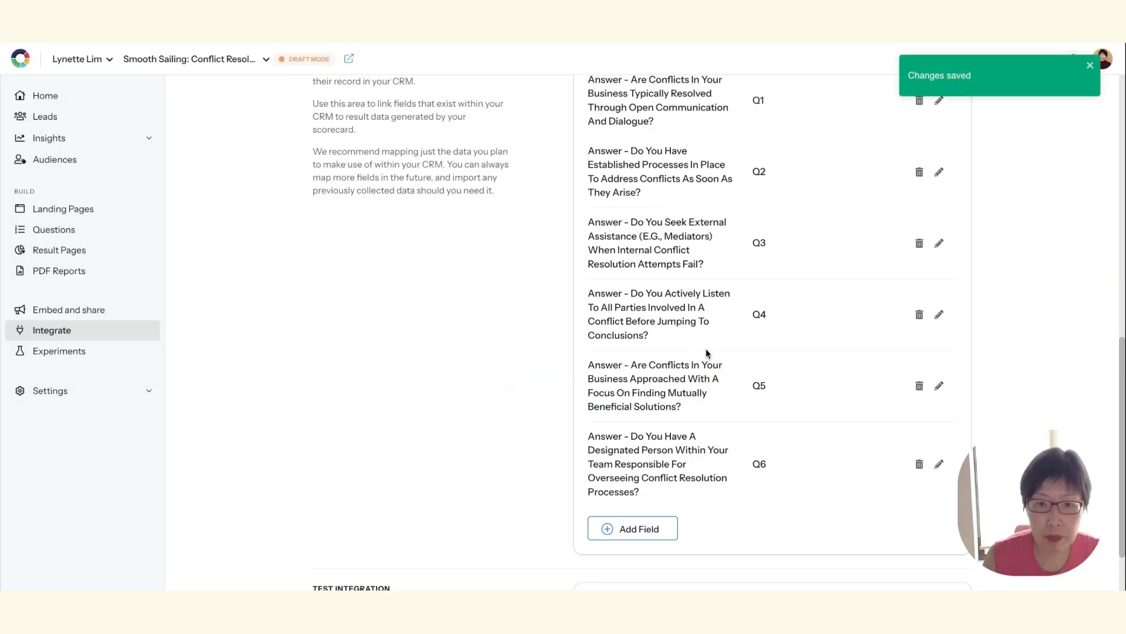
Step: Add and save a result field map linking Q7 to the Answer for the question on addressing conflicts promptly to prevent escalation
{"action": "left_click", "coordinate": [666, 531]}
{"action": "left_click", "coordinate": [630, 210]}
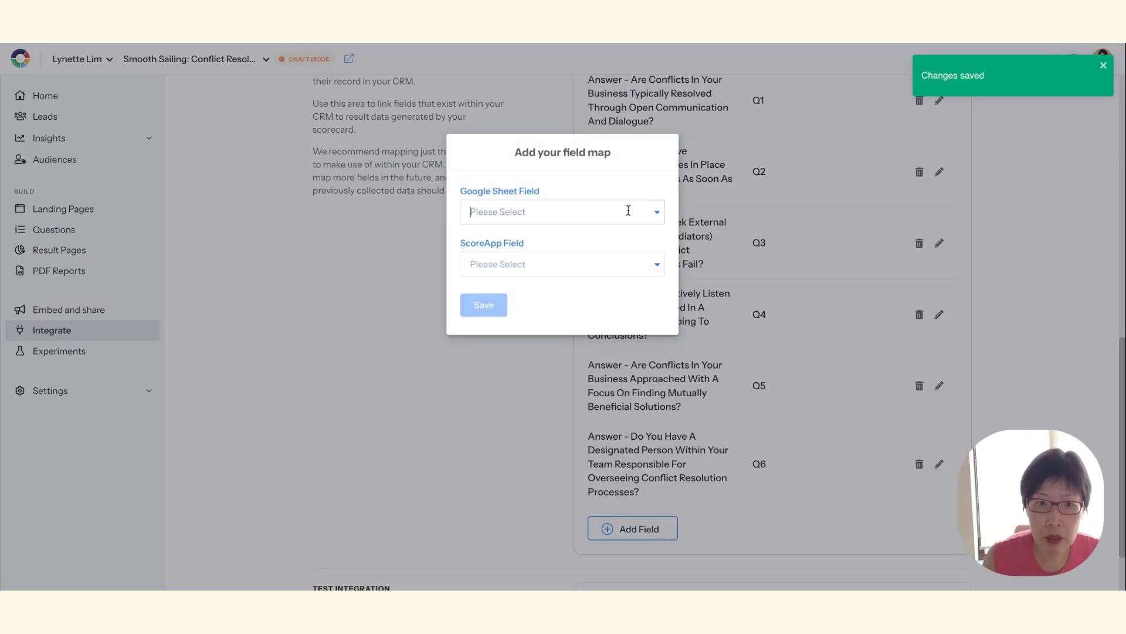
{"action": "scroll", "coordinate": [573, 327], "scroll_direction": "down", "scroll_amount": 3}
{"action": "left_click", "coordinate": [559, 302]}
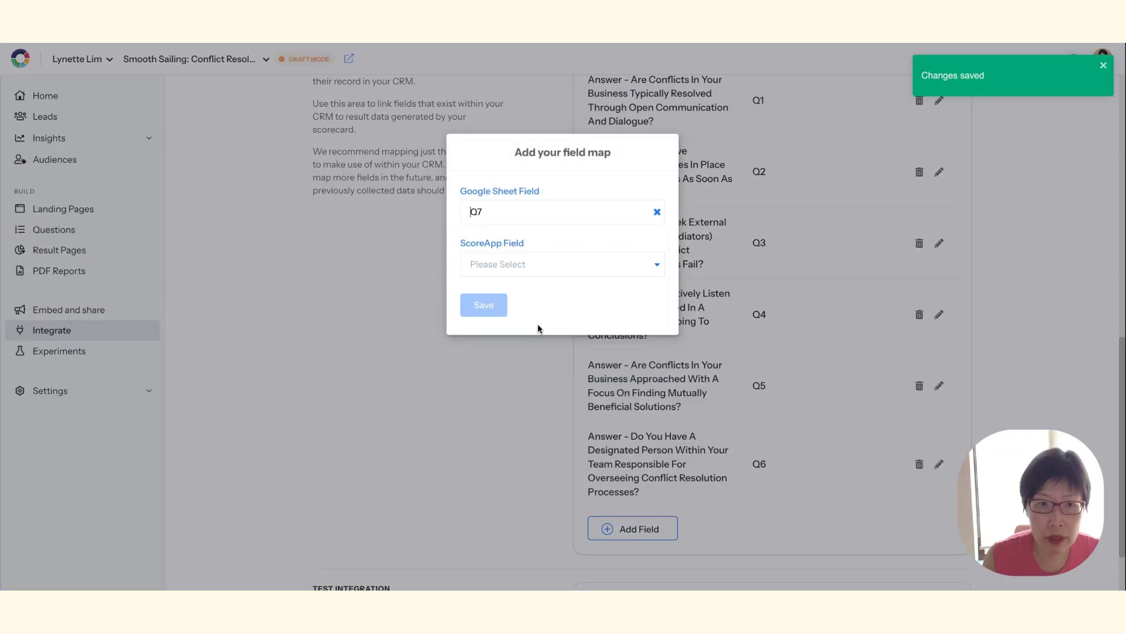
{"action": "left_click", "coordinate": [561, 265]}
{"action": "left_click", "coordinate": [501, 424]}
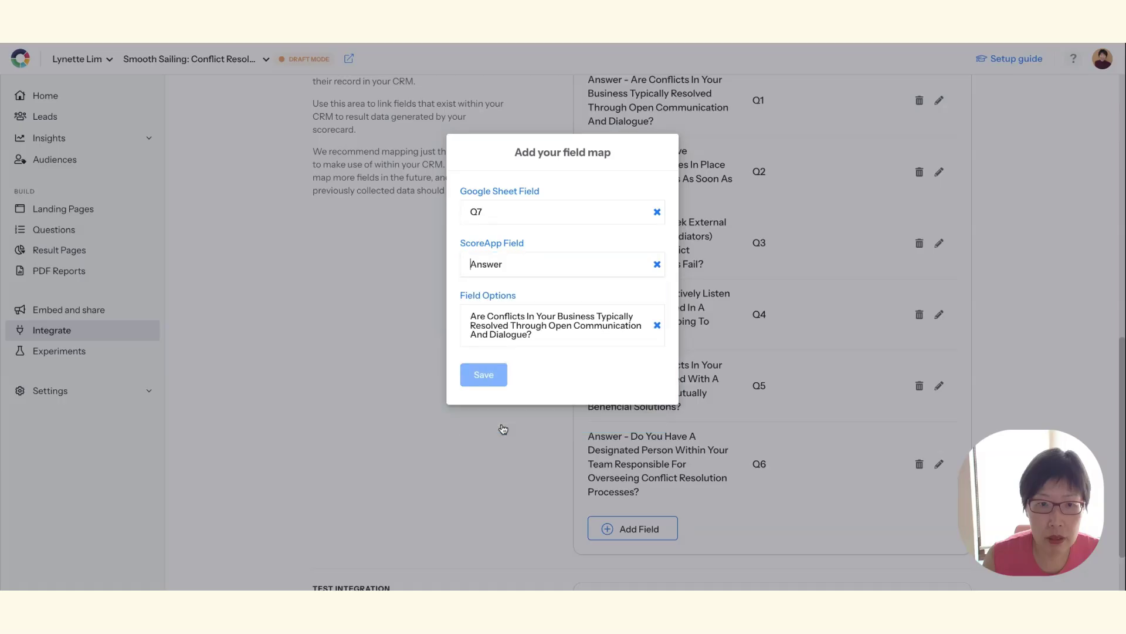
{"action": "left_click", "coordinate": [556, 329]}
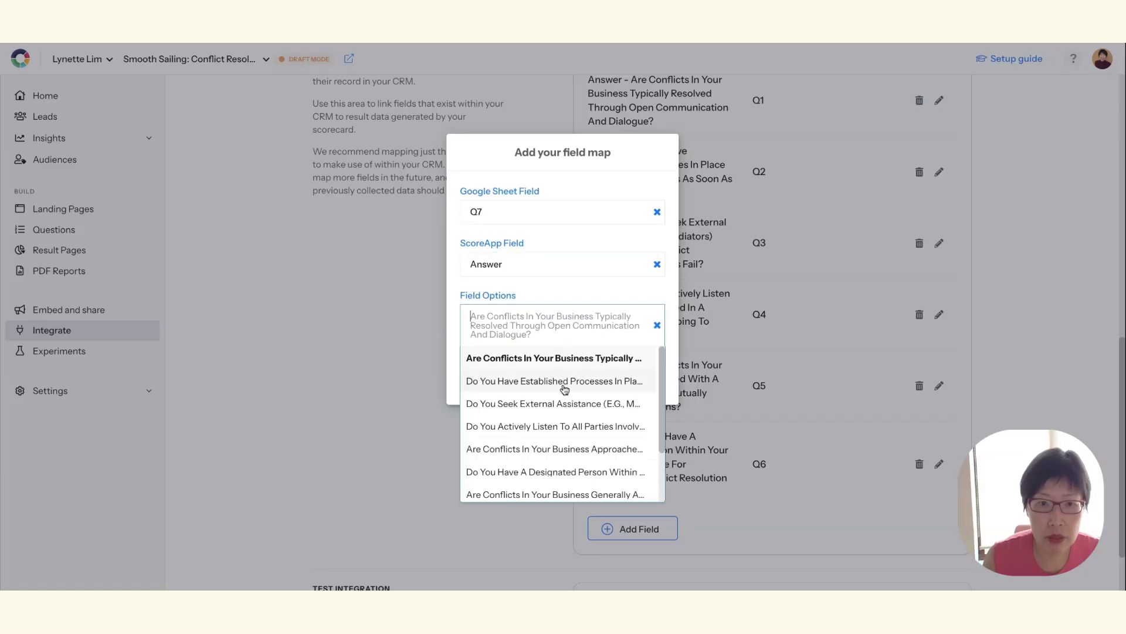
{"action": "left_click", "coordinate": [558, 495]}
{"action": "left_click", "coordinate": [495, 373]}
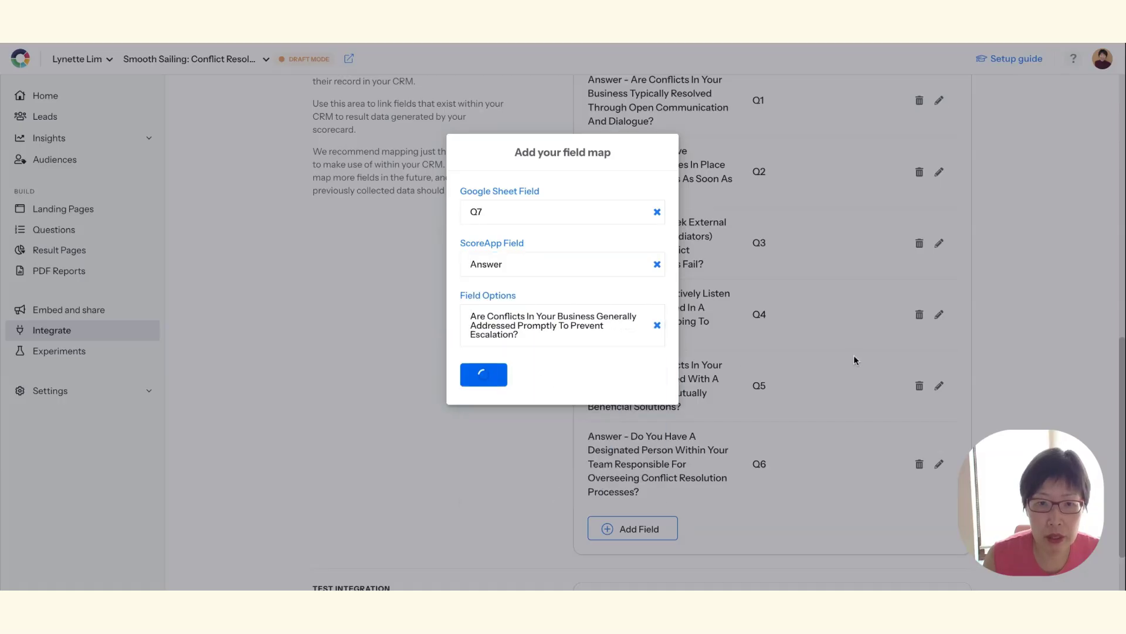
Step: Add and save a result field map linking Q8 to the Answer for the question on a clear escalation process for unresolved conflicts
{"action": "scroll", "coordinate": [855, 360], "scroll_direction": "down", "scroll_amount": 3}
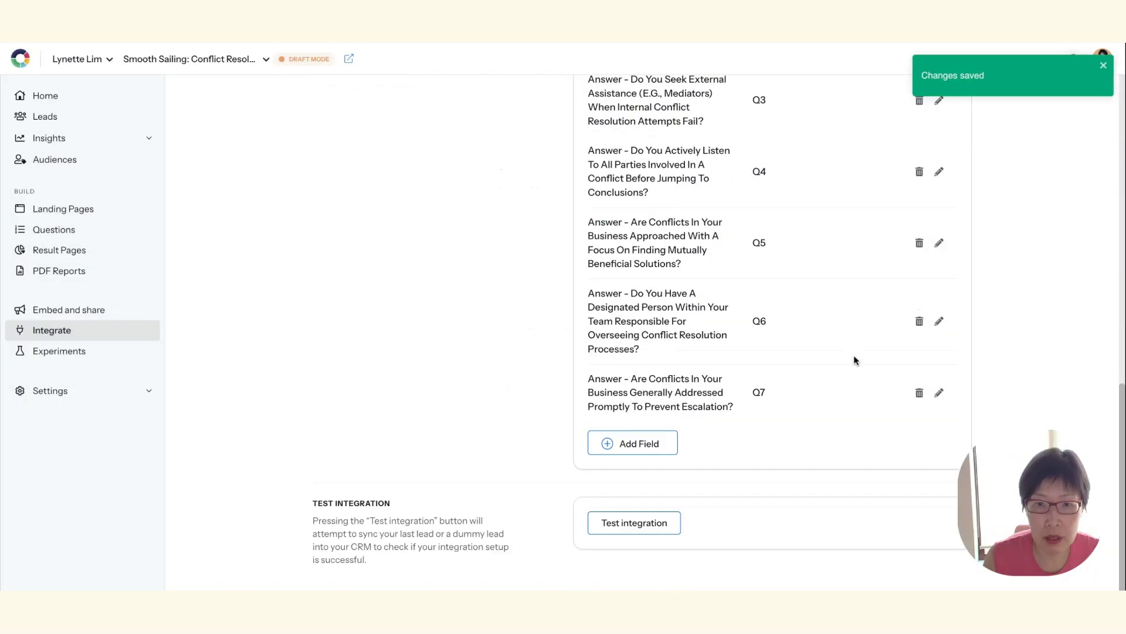
{"action": "left_click", "coordinate": [641, 449]}
{"action": "type", "text": "Q8"}
{"action": "left_click", "coordinate": [566, 264]}
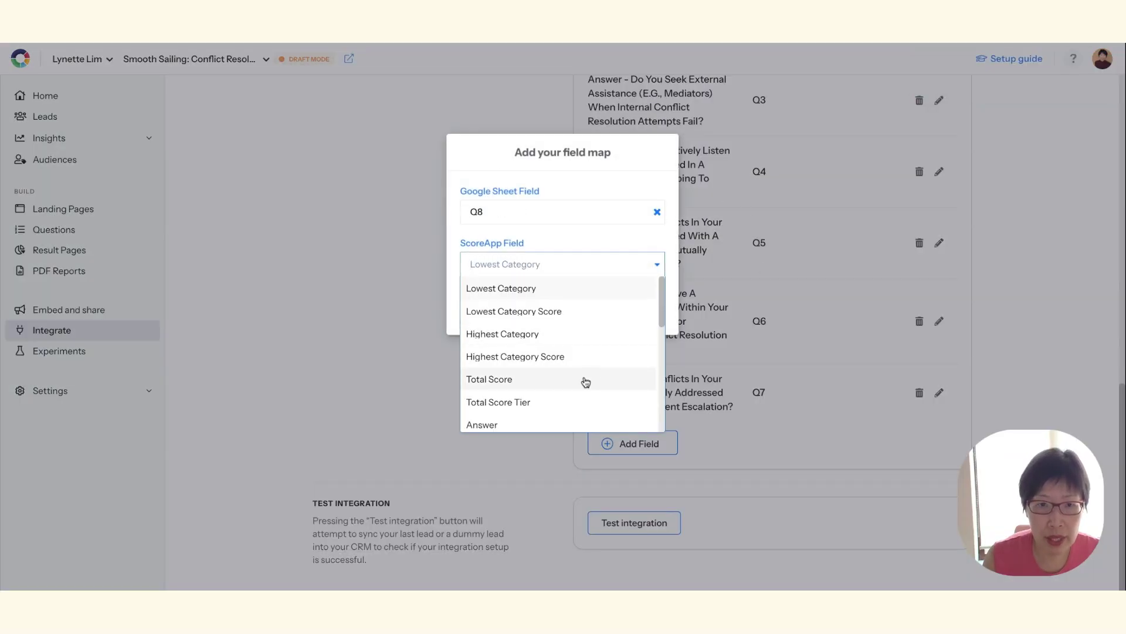
{"action": "left_click", "coordinate": [550, 423]}
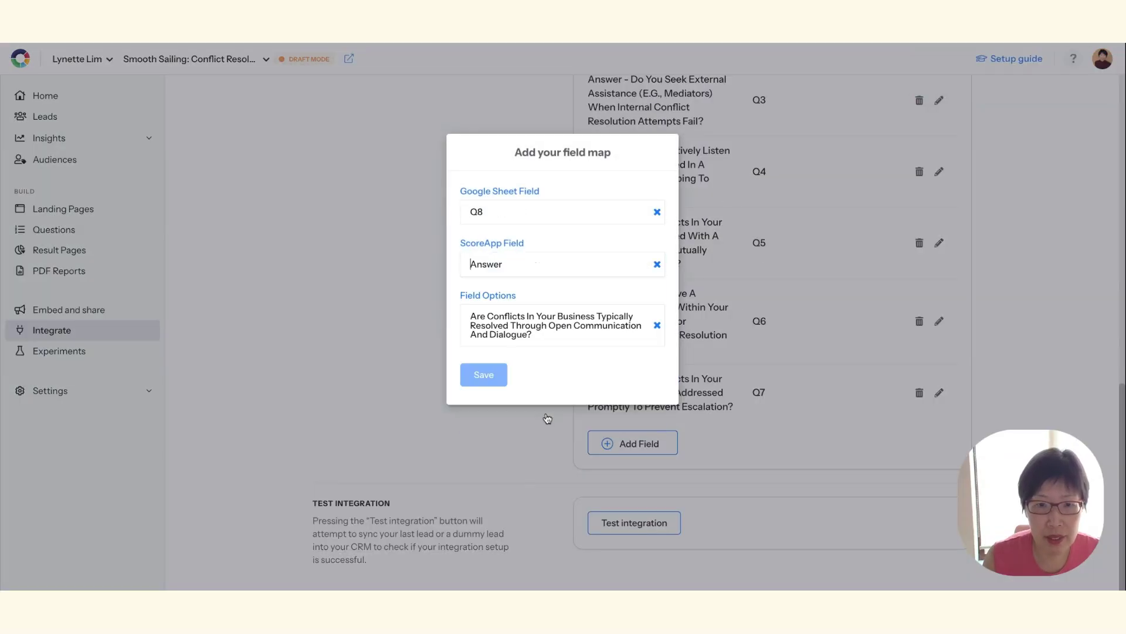
{"action": "left_click", "coordinate": [622, 330]}
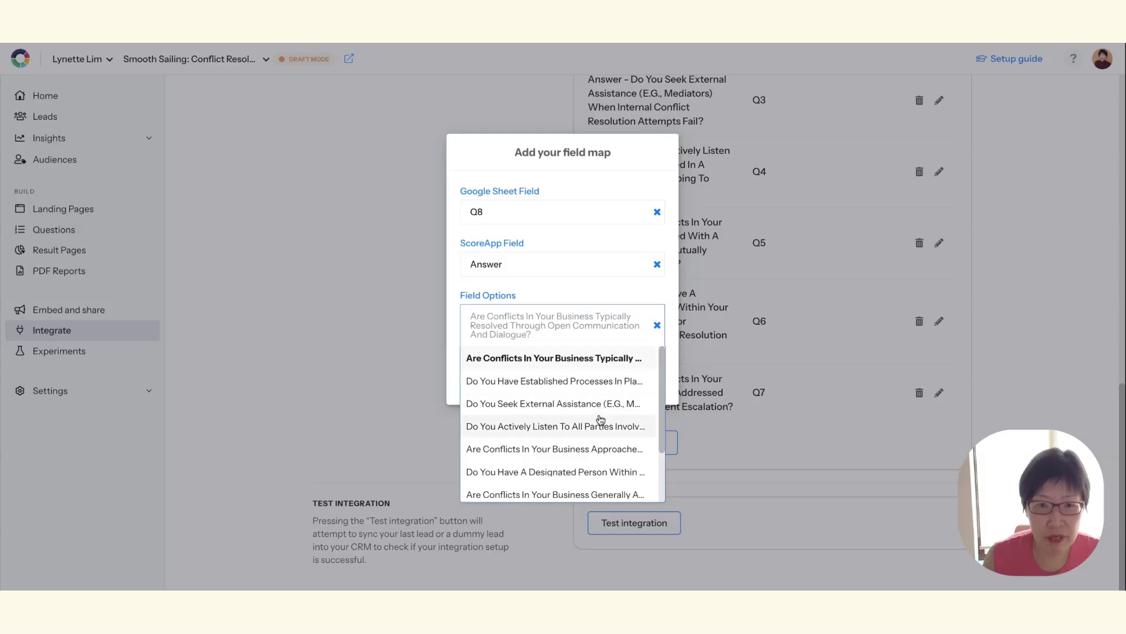
{"action": "scroll", "coordinate": [598, 492], "scroll_direction": "down", "scroll_amount": 1}
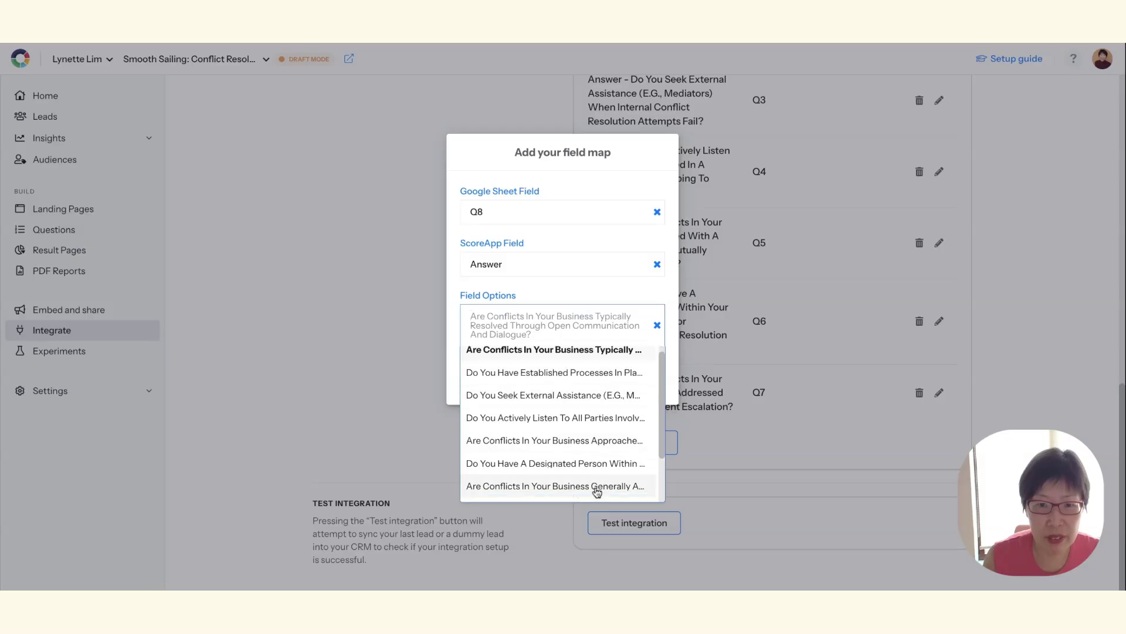
{"action": "scroll", "coordinate": [597, 492], "scroll_direction": "down", "scroll_amount": 2}
{"action": "left_click", "coordinate": [597, 488]}
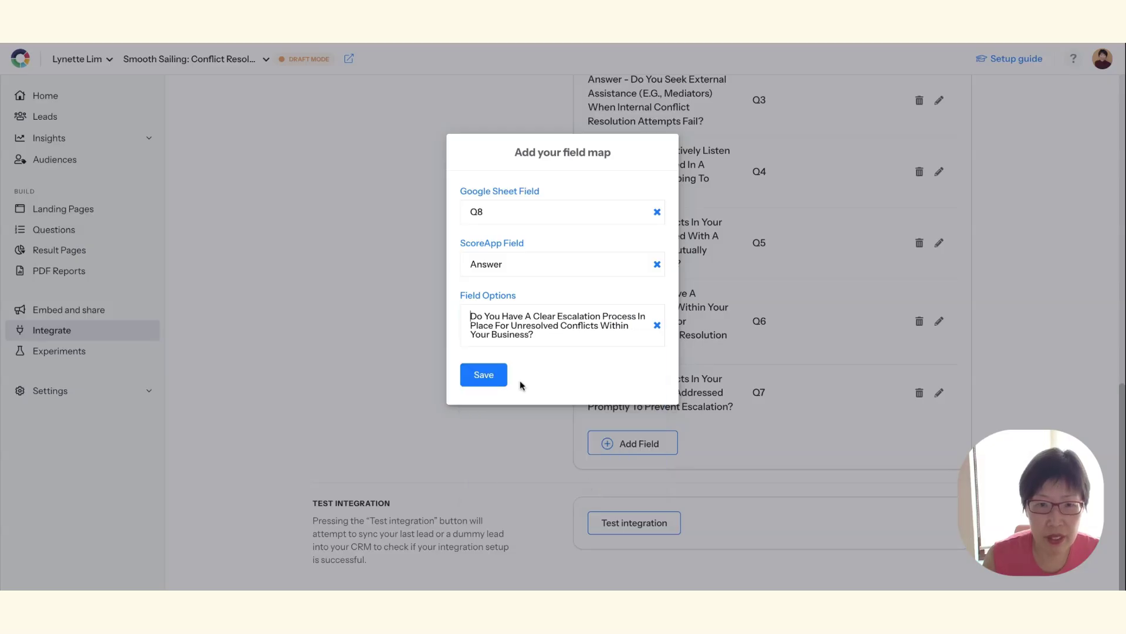
{"action": "left_click", "coordinate": [494, 379]}
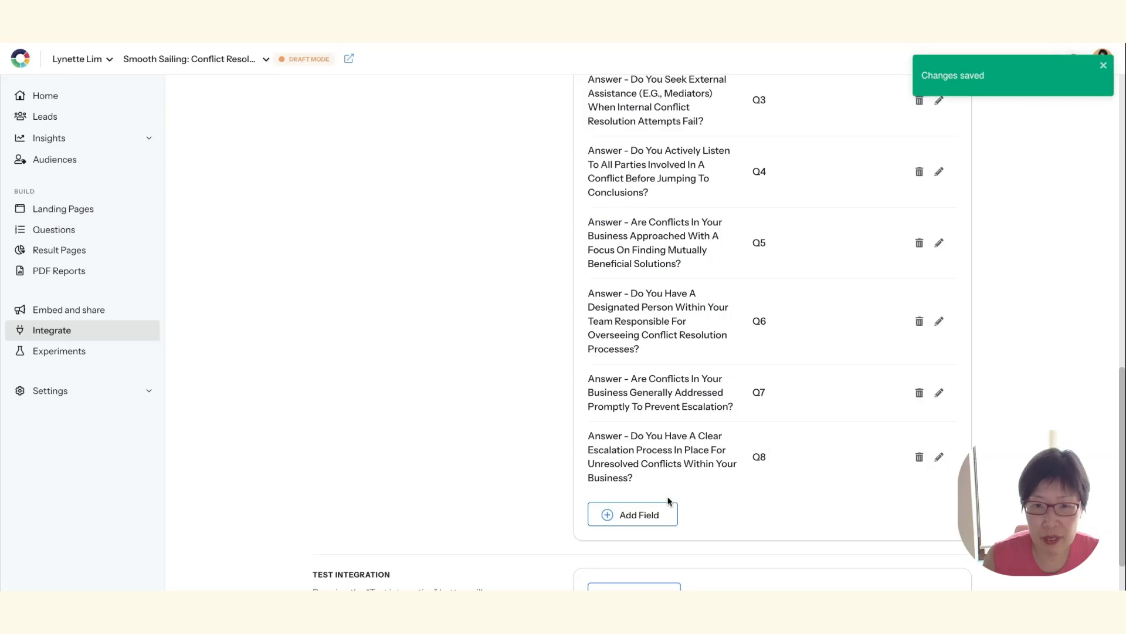
Step: Add and save a result field map linking Q9 to the Answer for the question on seeking feedback from all parties after a conflict
{"action": "scroll", "coordinate": [666, 501], "scroll_direction": "down", "scroll_amount": 2}
{"action": "left_click", "coordinate": [652, 446]}
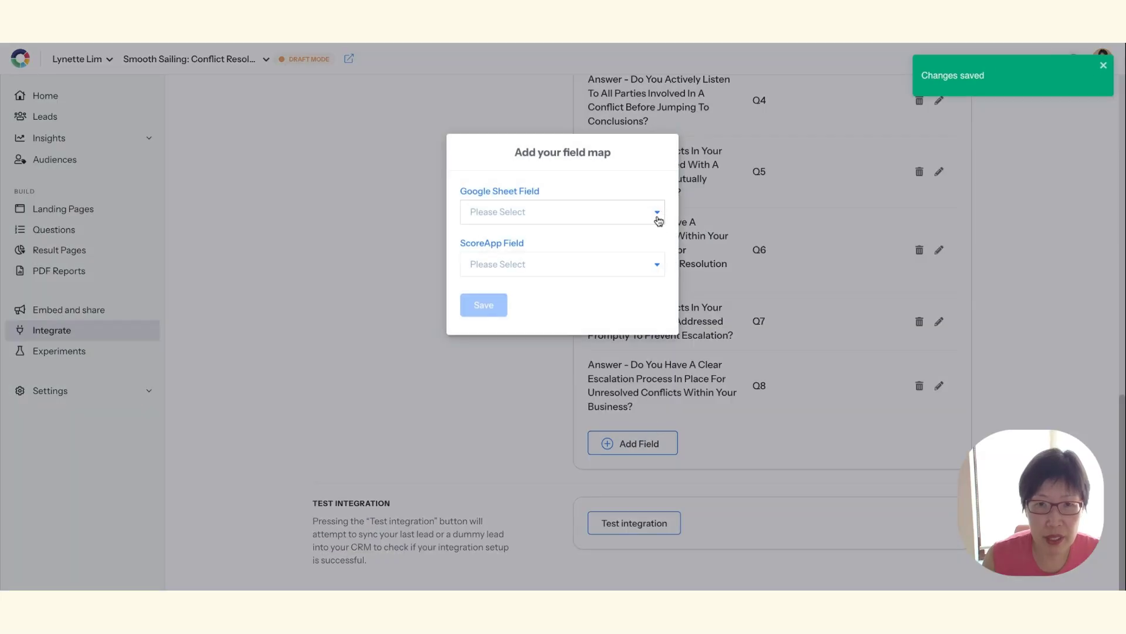
{"action": "left_click", "coordinate": [659, 221]}
{"action": "left_click", "coordinate": [552, 424]}
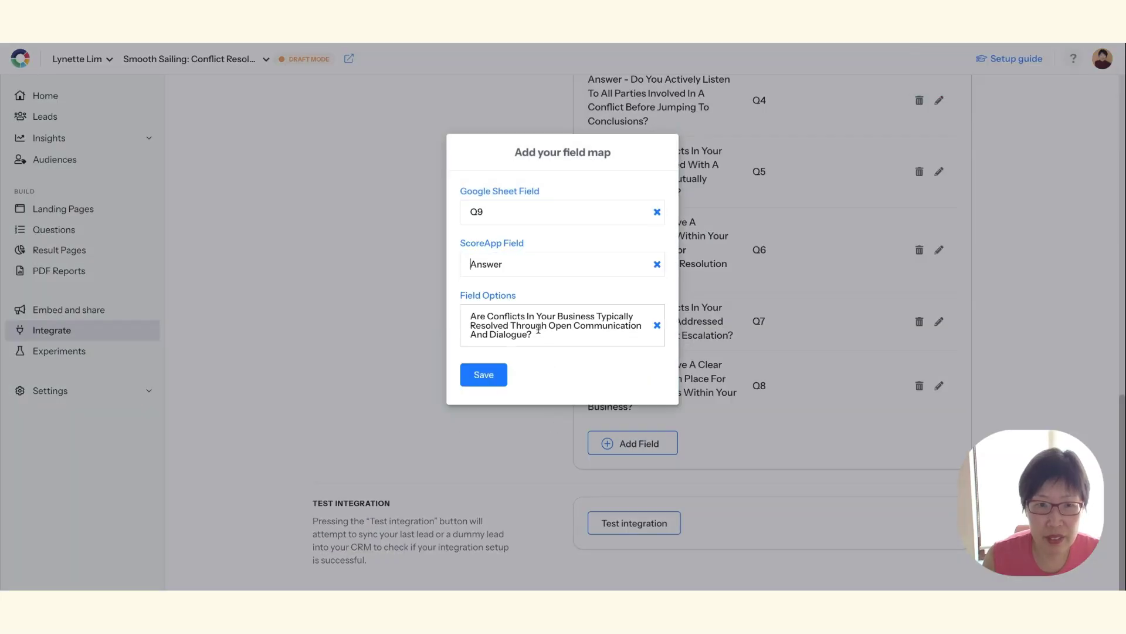
{"action": "left_click", "coordinate": [572, 334]}
{"action": "scroll", "coordinate": [607, 378], "scroll_direction": "down", "scroll_amount": 2}
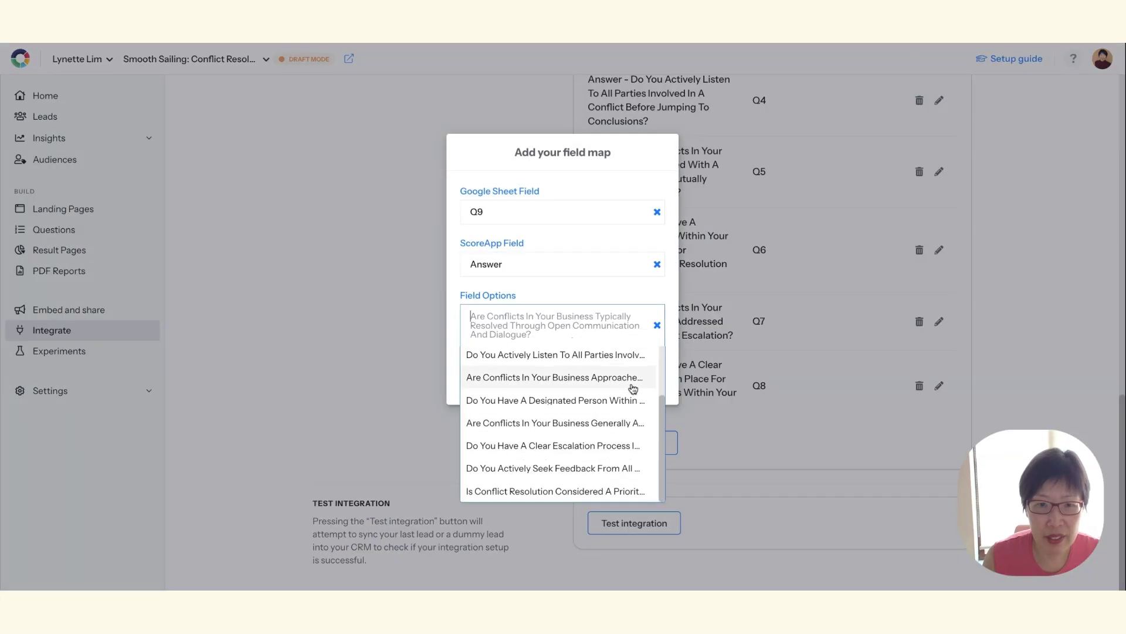
{"action": "left_click", "coordinate": [592, 469]}
{"action": "left_click", "coordinate": [473, 389]}
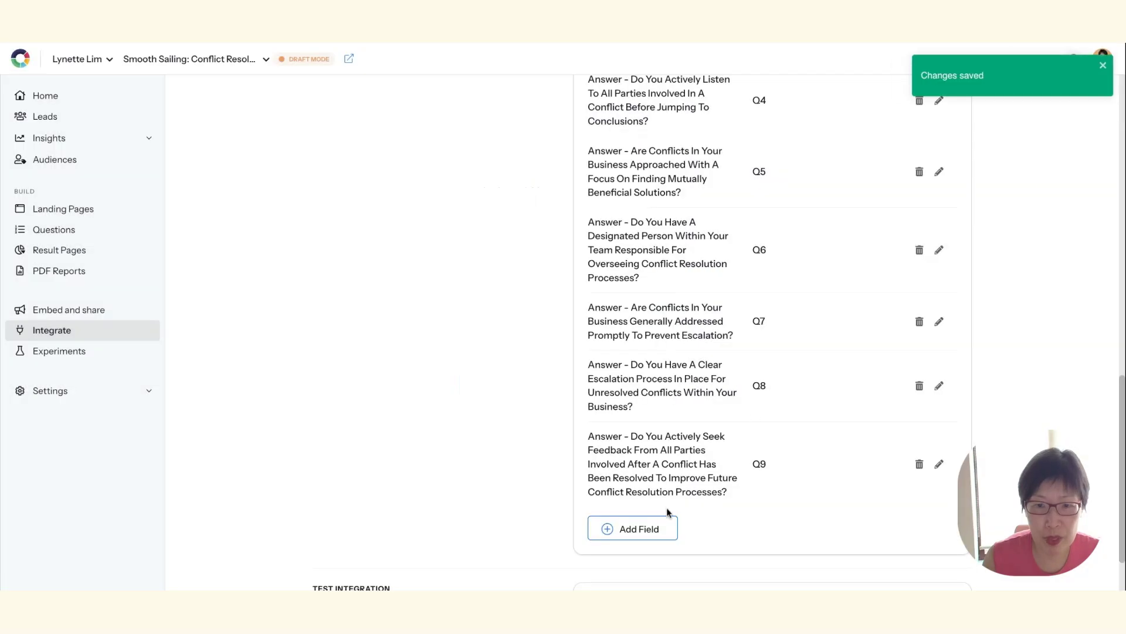
Step: Add and save a result field map linking Q10 to the Answer for the question on conflict resolution being a business priority
{"action": "left_click", "coordinate": [637, 530]}
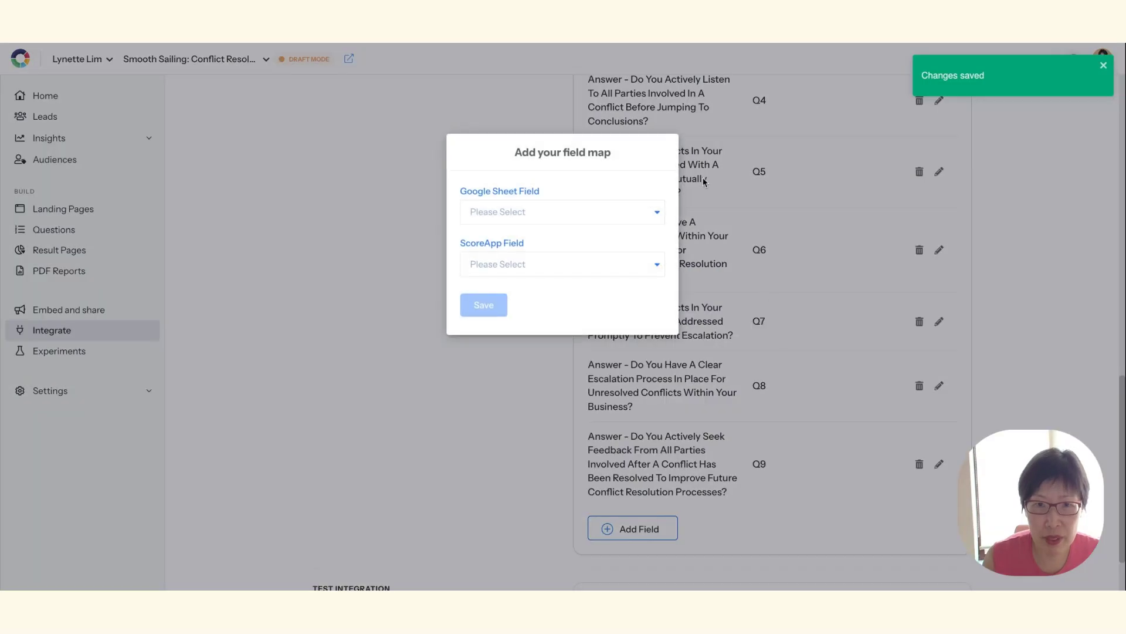
{"action": "left_click", "coordinate": [651, 212]}
{"action": "scroll", "coordinate": [530, 364], "scroll_direction": "down", "scroll_amount": 3}
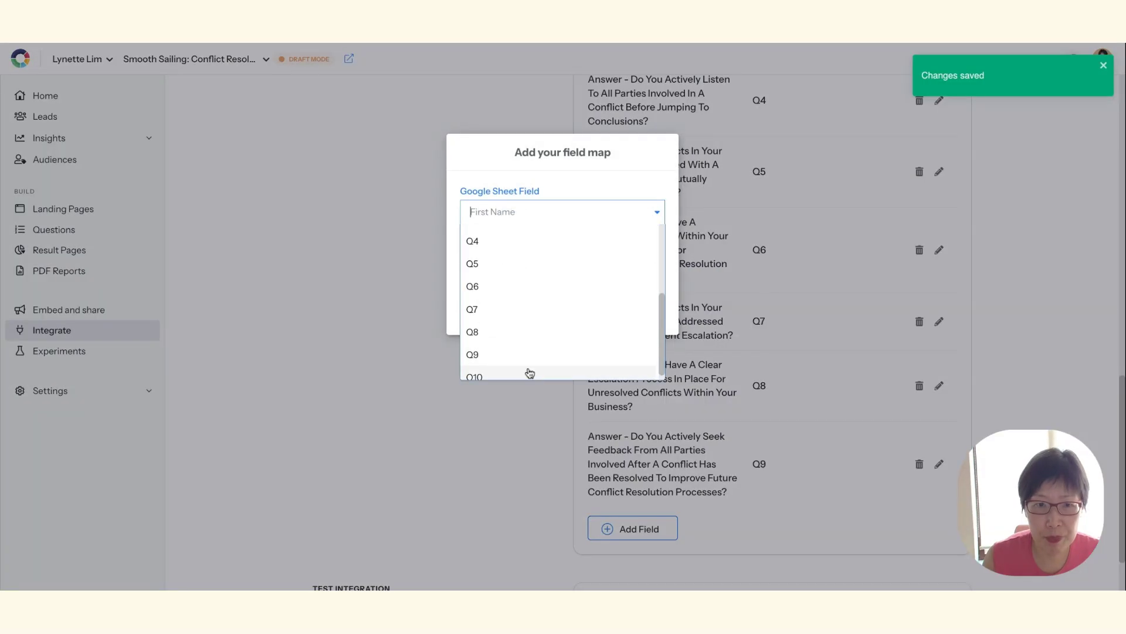
{"action": "left_click", "coordinate": [531, 375]}
{"action": "left_click", "coordinate": [571, 267]}
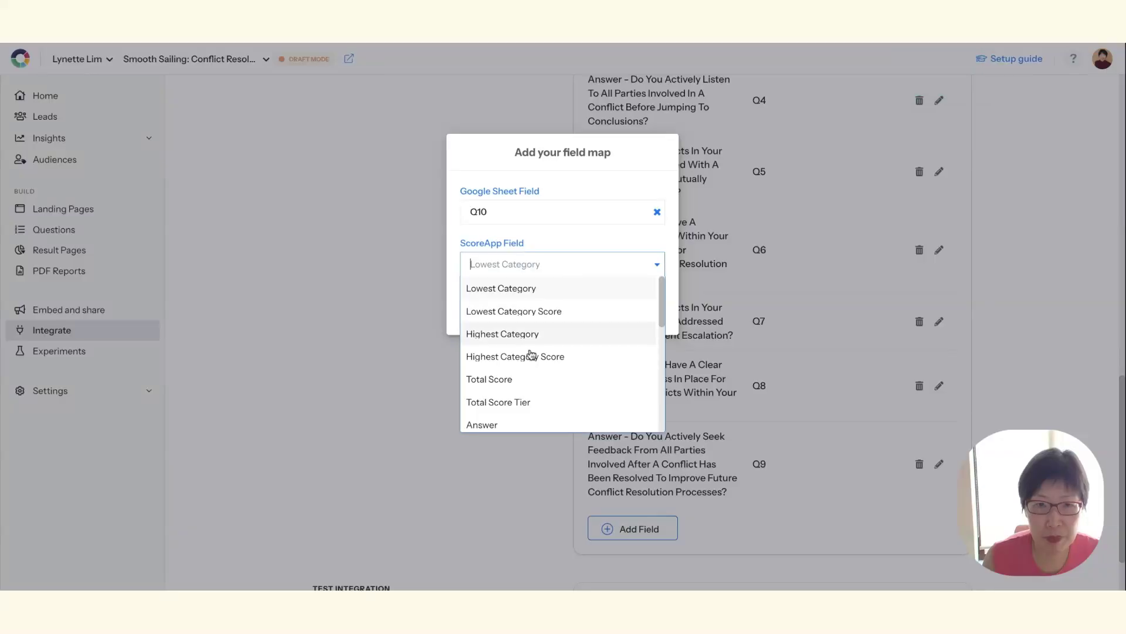
{"action": "scroll", "coordinate": [510, 405], "scroll_direction": "down", "scroll_amount": 3}
{"action": "scroll", "coordinate": [535, 314], "scroll_direction": "up", "scroll_amount": 3}
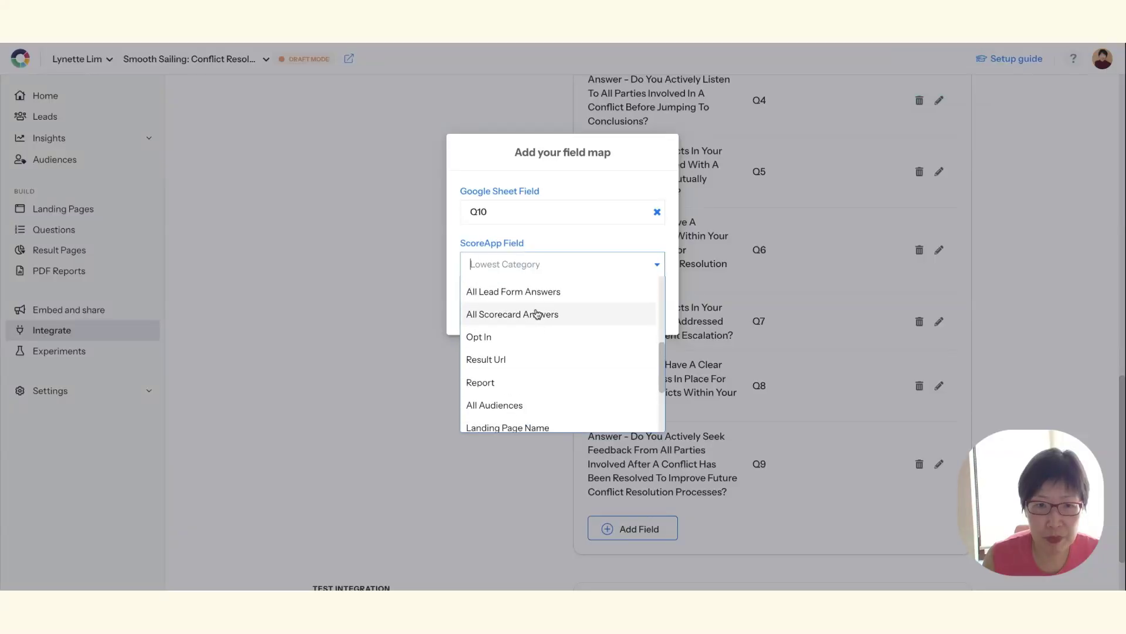
{"action": "scroll", "coordinate": [536, 311], "scroll_direction": "up", "scroll_amount": 2}
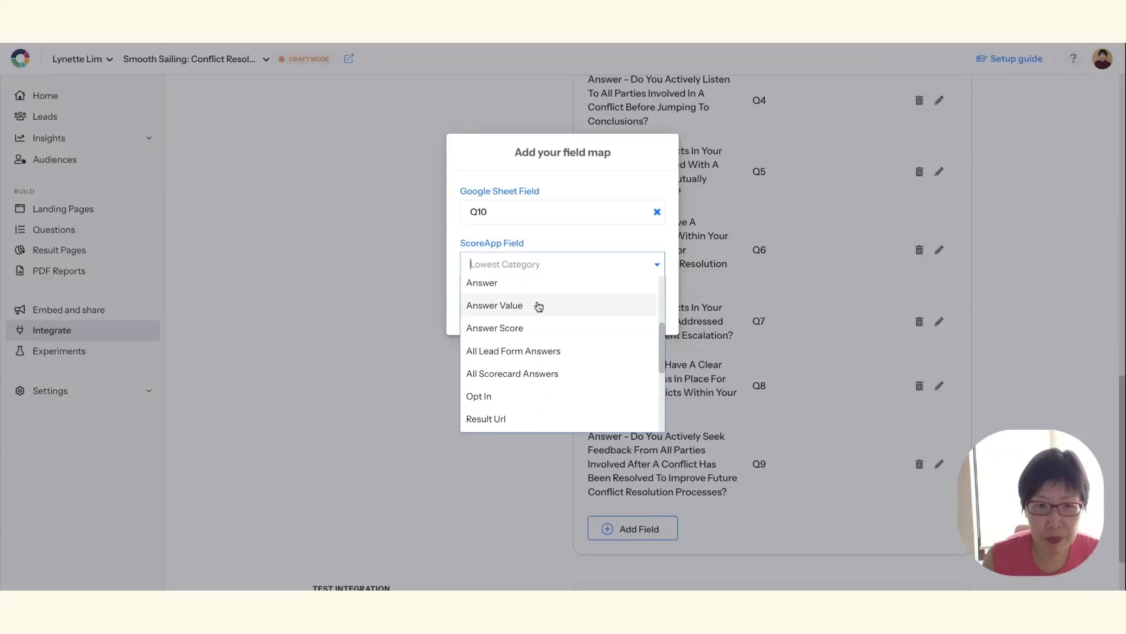
{"action": "left_click", "coordinate": [540, 302]}
{"action": "left_click", "coordinate": [650, 325]}
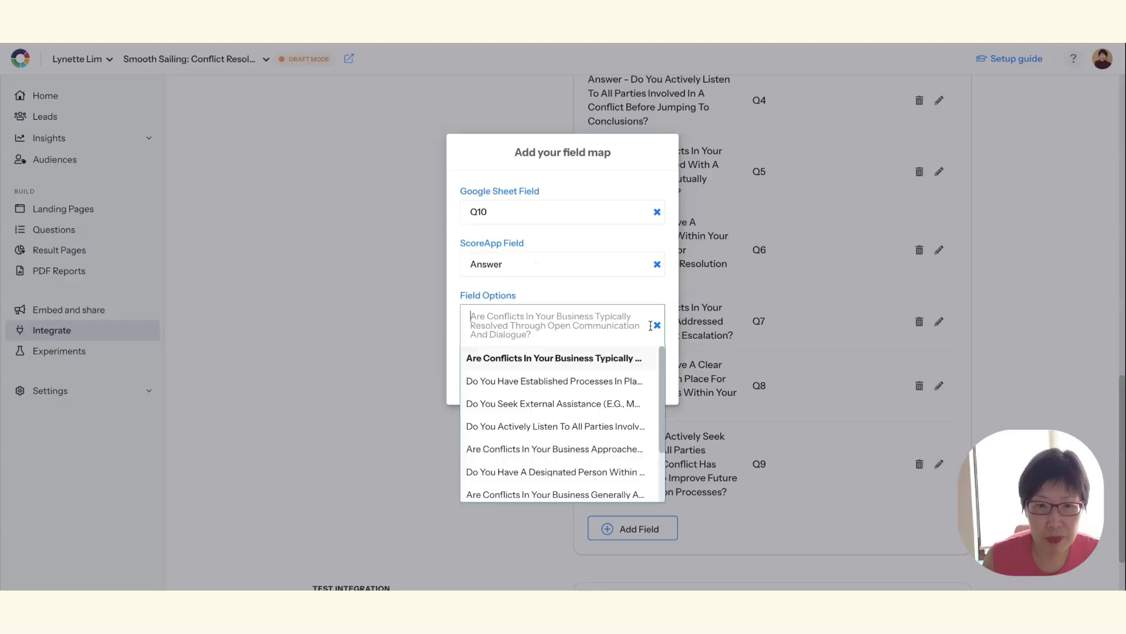
{"action": "scroll", "coordinate": [631, 382], "scroll_direction": "down", "scroll_amount": 1}
{"action": "left_click", "coordinate": [580, 491]}
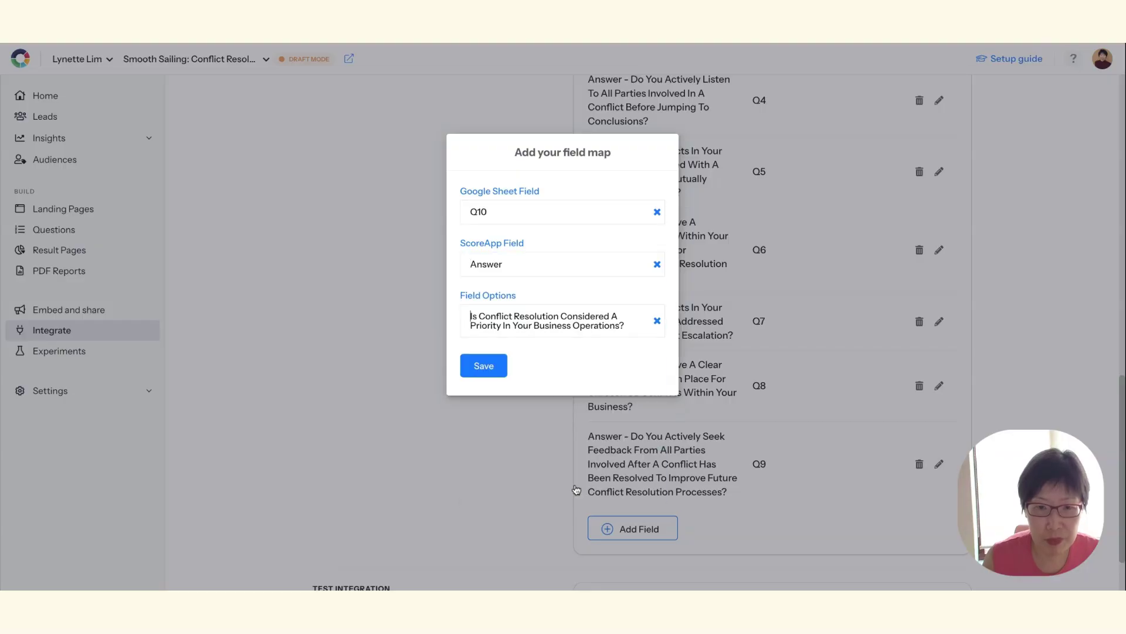
{"action": "left_click", "coordinate": [483, 365]}
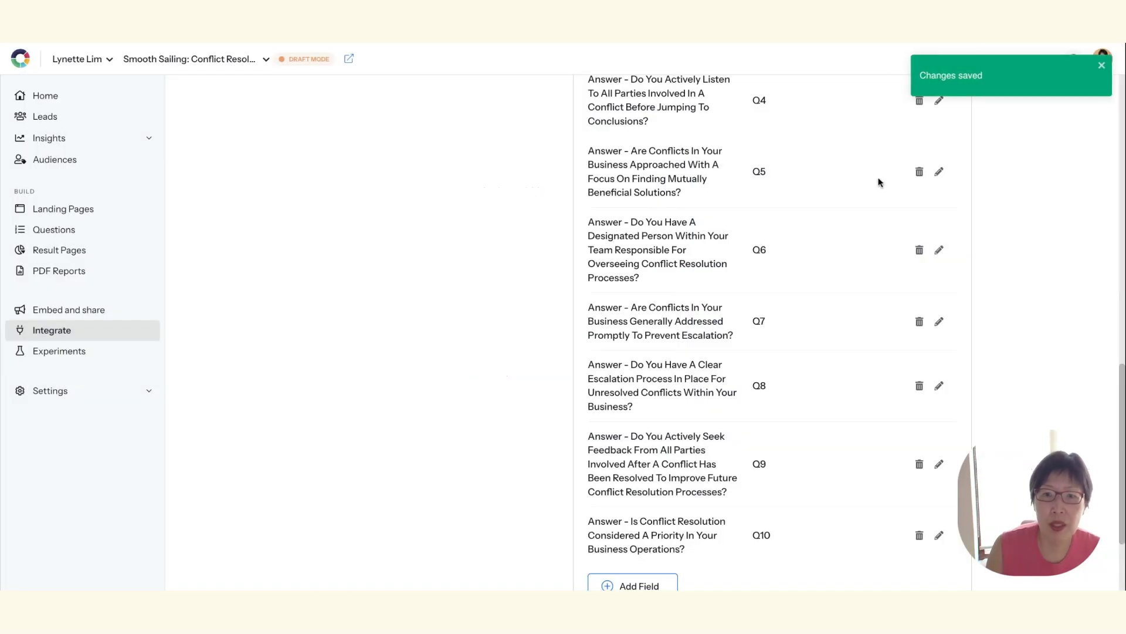
Step: Look through the ScoreApp fields available for another result field map, and close the new map without saving it
{"action": "scroll", "coordinate": [719, 138], "scroll_direction": "down", "scroll_amount": 3}
{"action": "left_click", "coordinate": [657, 442]}
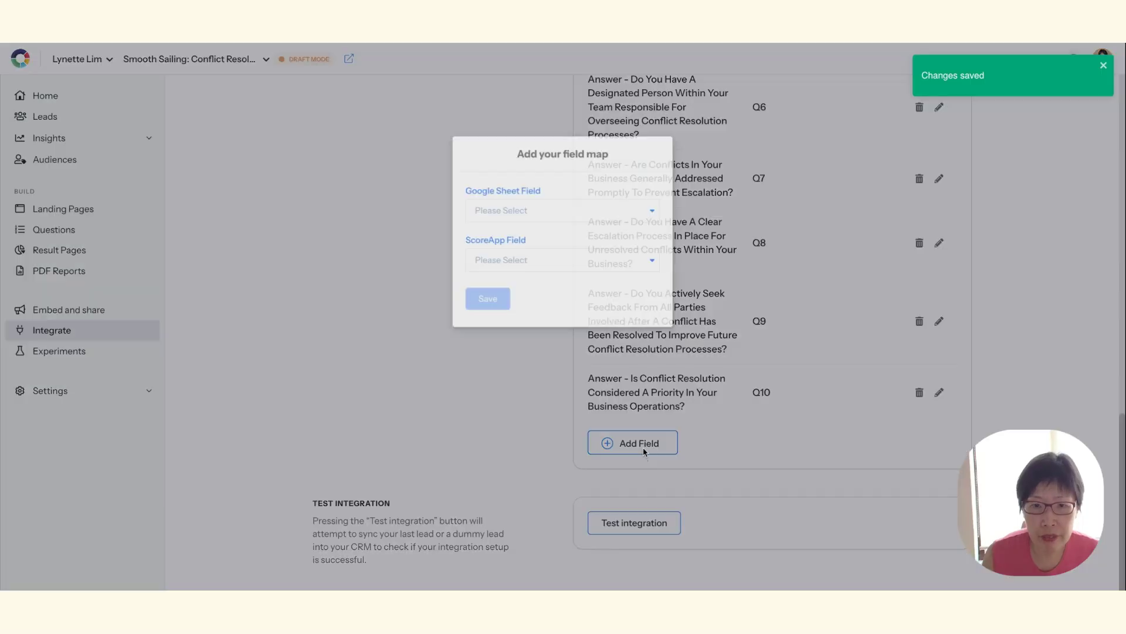
{"action": "left_click", "coordinate": [566, 270]}
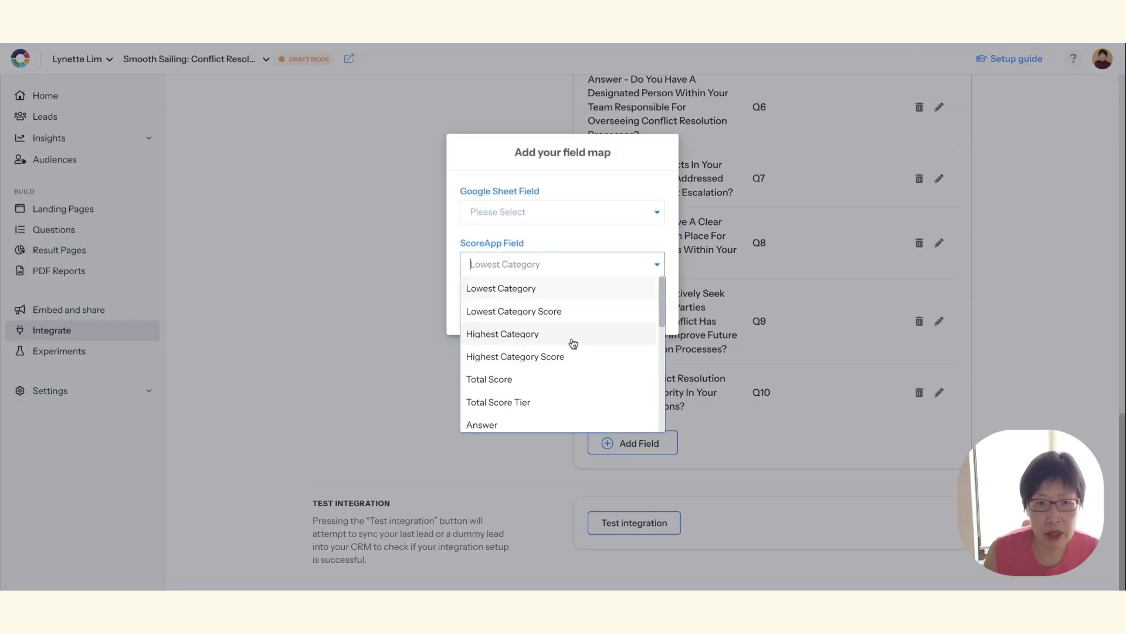
{"action": "scroll", "coordinate": [604, 365], "scroll_direction": "down", "scroll_amount": 1}
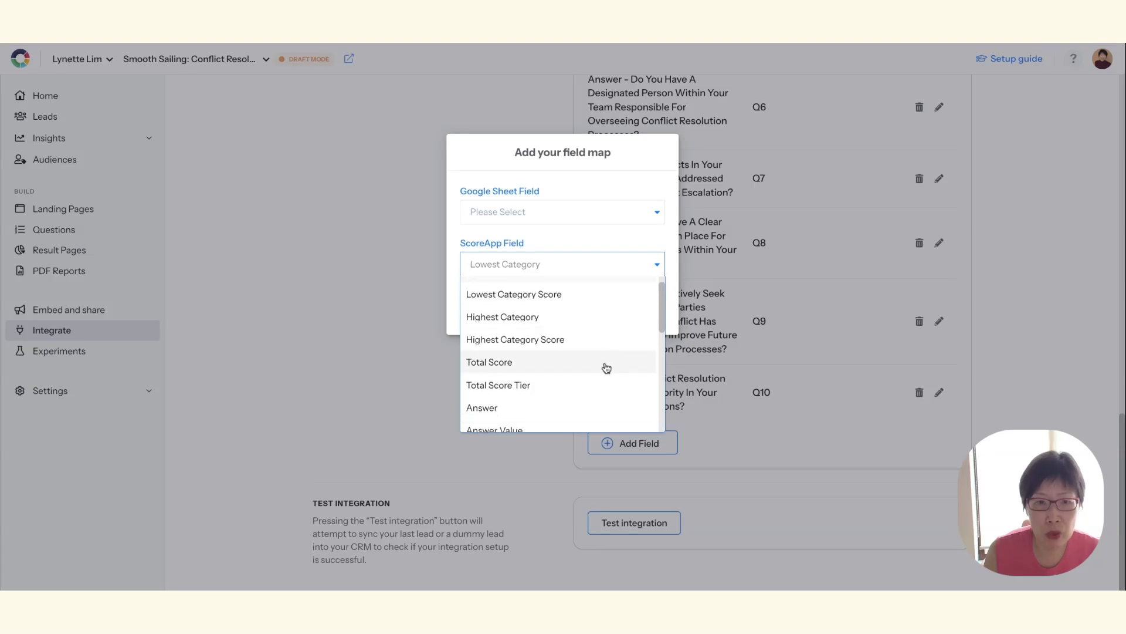
{"action": "scroll", "coordinate": [570, 382], "scroll_direction": "down", "scroll_amount": 2}
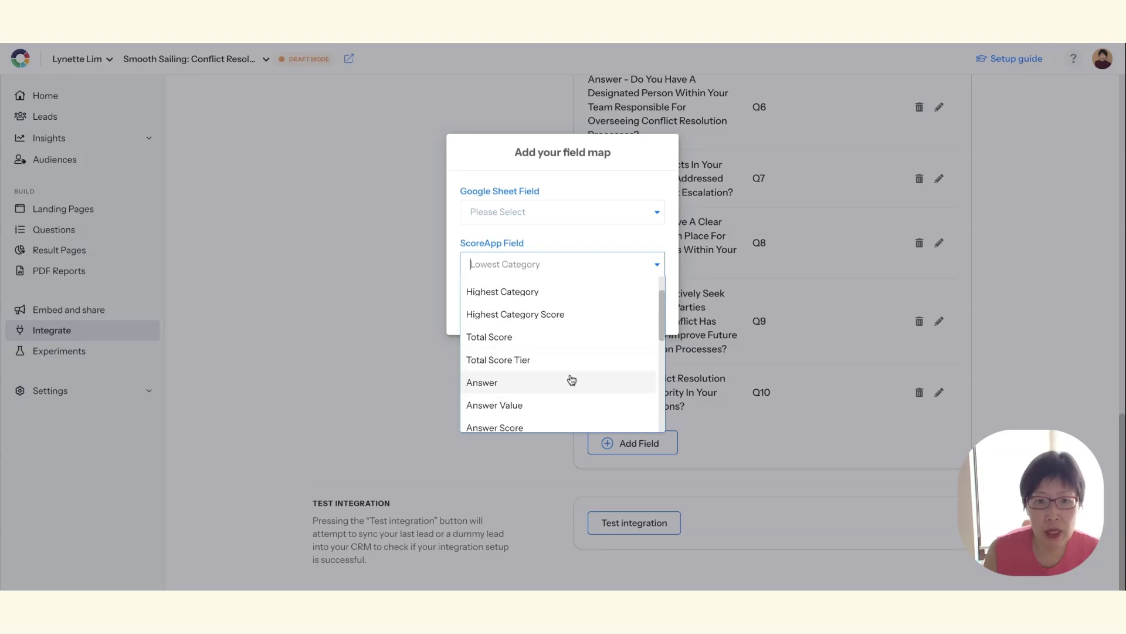
{"action": "scroll", "coordinate": [578, 376], "scroll_direction": "down", "scroll_amount": 1}
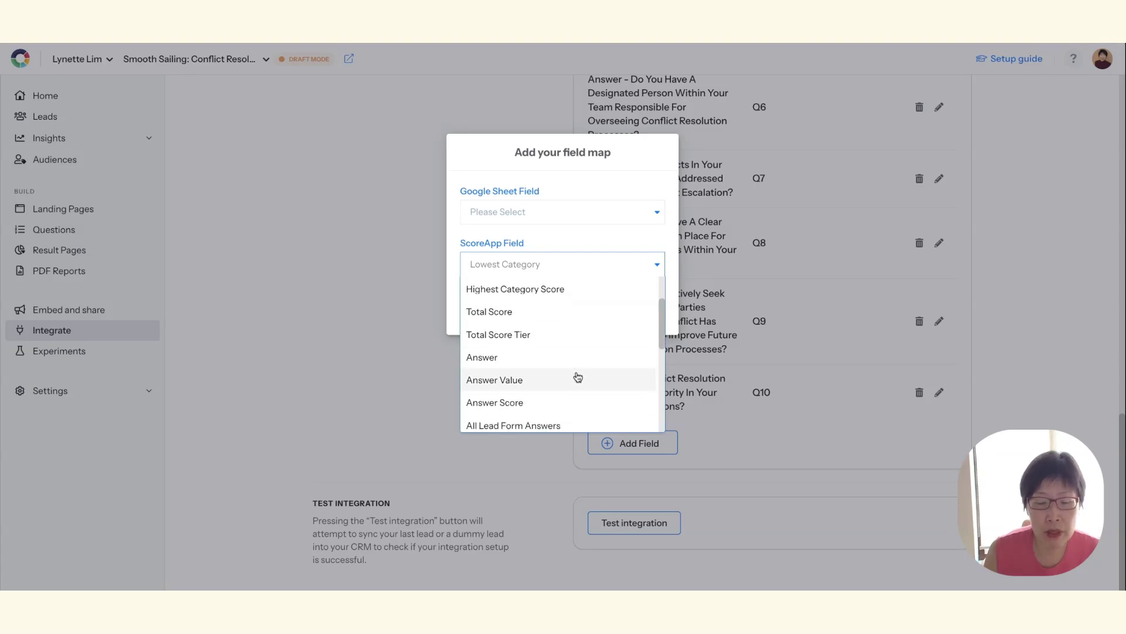
{"action": "scroll", "coordinate": [560, 381], "scroll_direction": "down", "scroll_amount": 2}
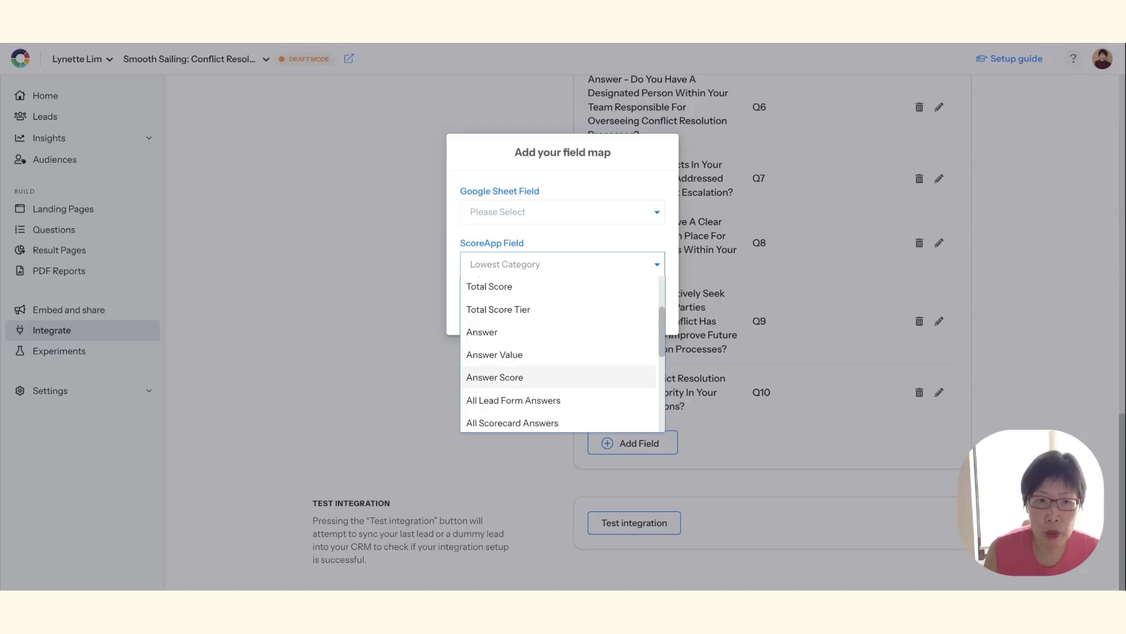
{"action": "scroll", "coordinate": [561, 381], "scroll_direction": "down", "scroll_amount": 1}
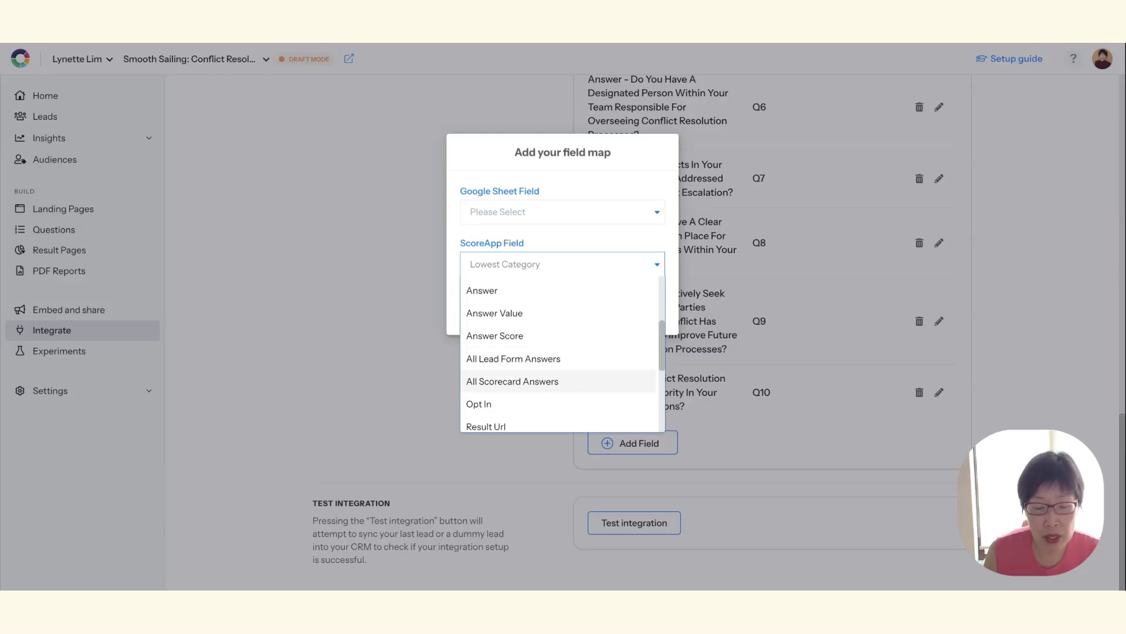
{"action": "scroll", "coordinate": [560, 369], "scroll_direction": "down", "scroll_amount": 3}
{"action": "scroll", "coordinate": [560, 375], "scroll_direction": "down", "scroll_amount": 3}
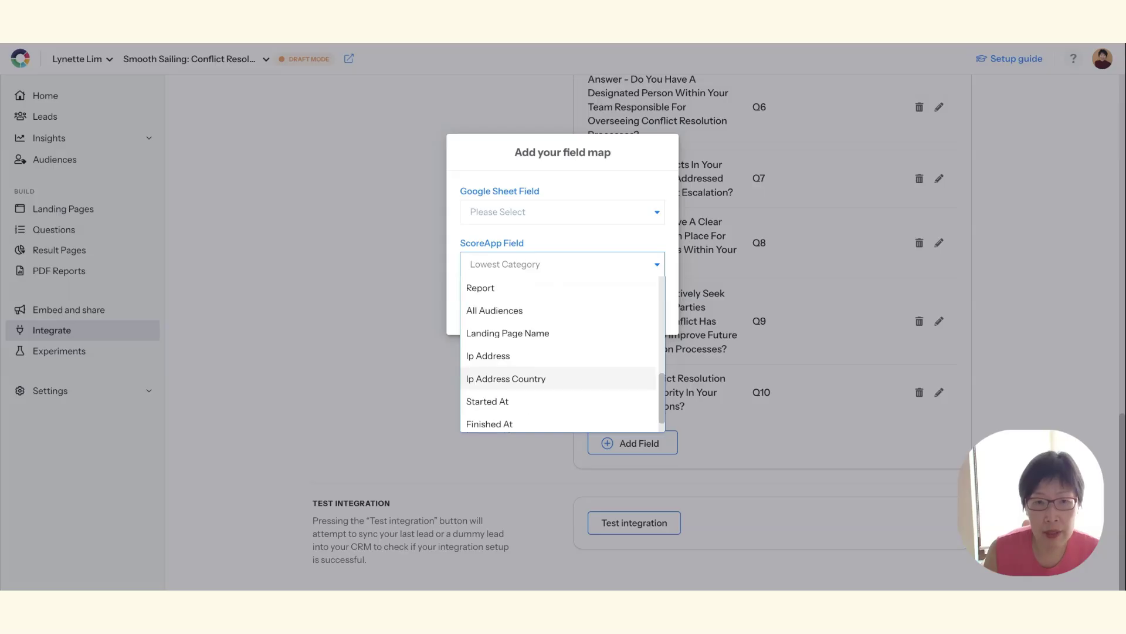
{"action": "scroll", "coordinate": [560, 378], "scroll_direction": "down", "scroll_amount": 1}
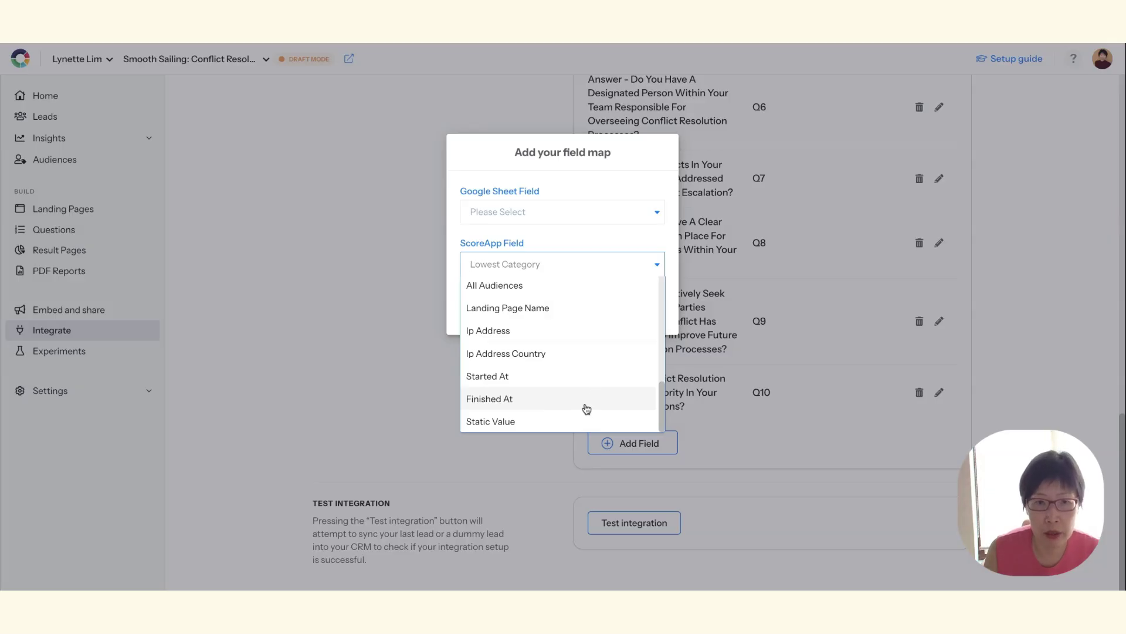
{"action": "scroll", "coordinate": [587, 405], "scroll_direction": "up", "scroll_amount": 10}
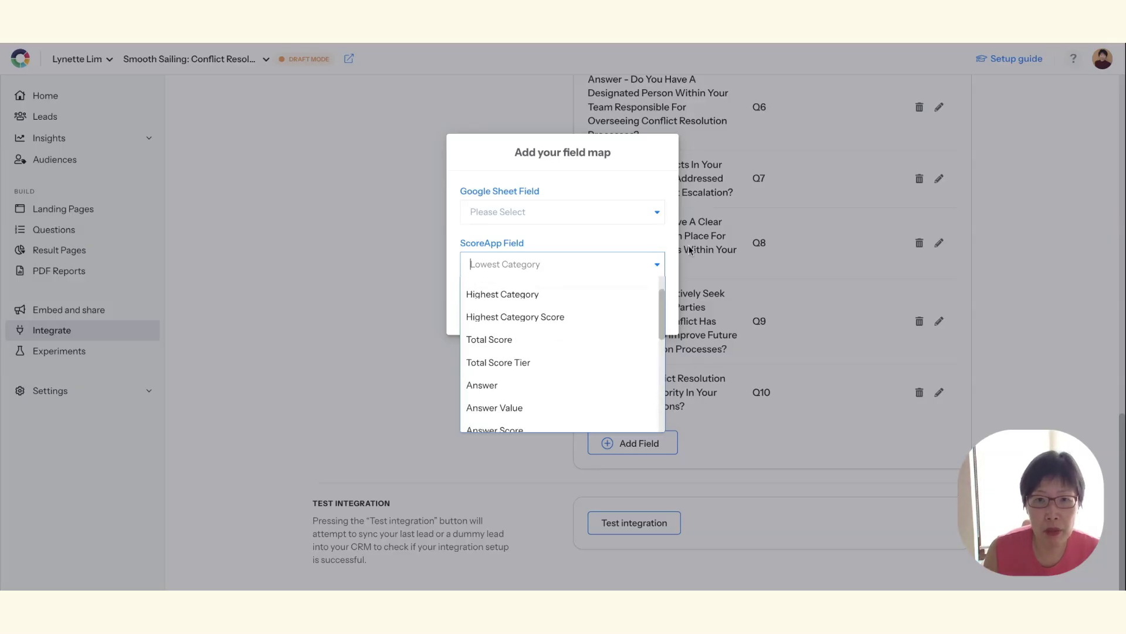
{"action": "left_click", "coordinate": [768, 428]}
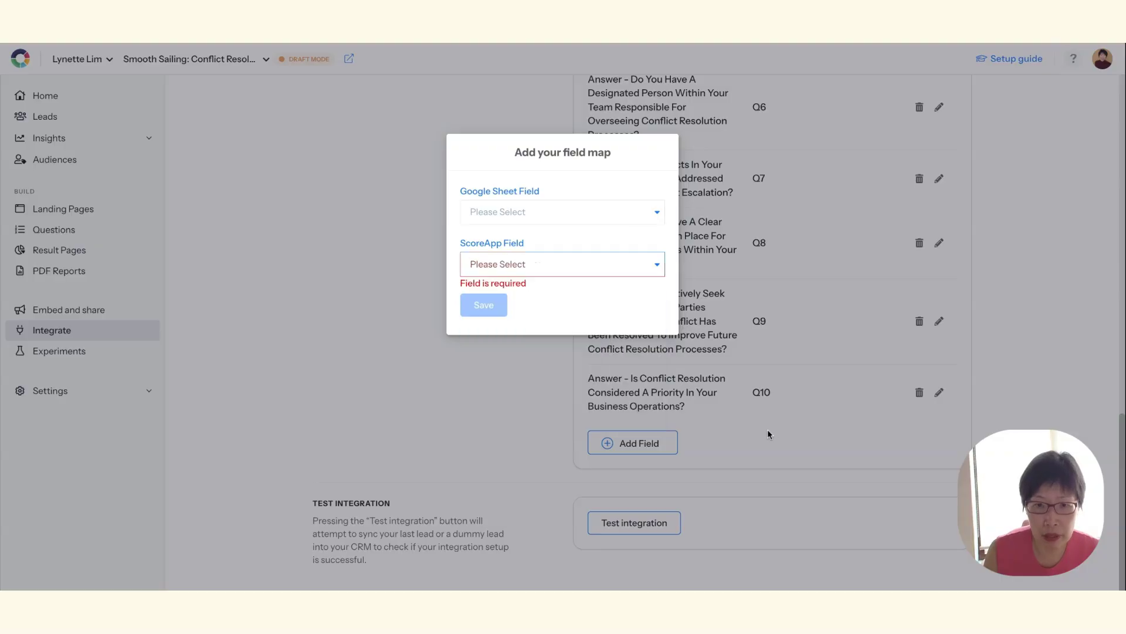
{"action": "left_click", "coordinate": [533, 438]}
Step: Review the mapped result fields and run the integration test for the Google Sheet connection
{"action": "scroll", "coordinate": [877, 256], "scroll_direction": "up", "scroll_amount": 9}
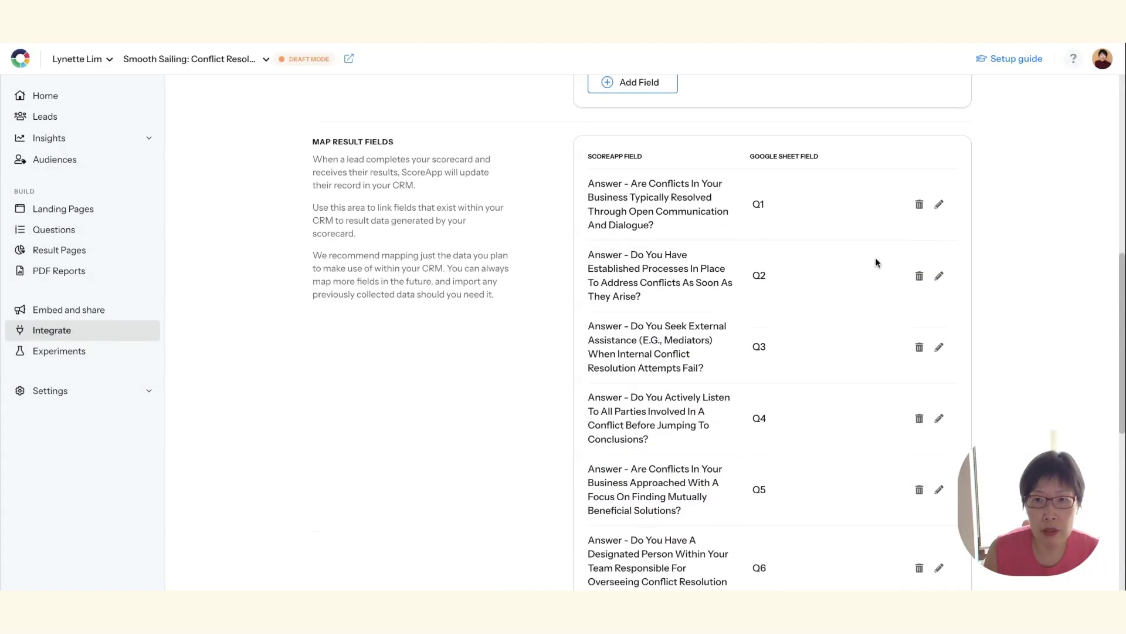
{"action": "scroll", "coordinate": [874, 258], "scroll_direction": "down", "scroll_amount": 5}
{"action": "scroll", "coordinate": [875, 264], "scroll_direction": "down", "scroll_amount": 5}
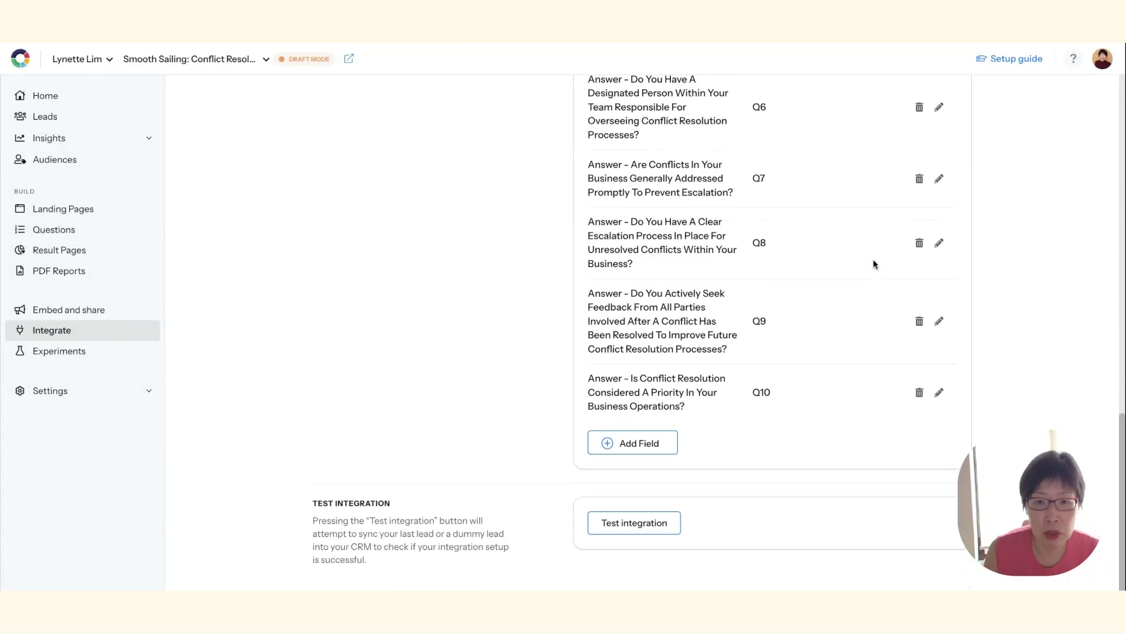
{"action": "left_click", "coordinate": [631, 526]}
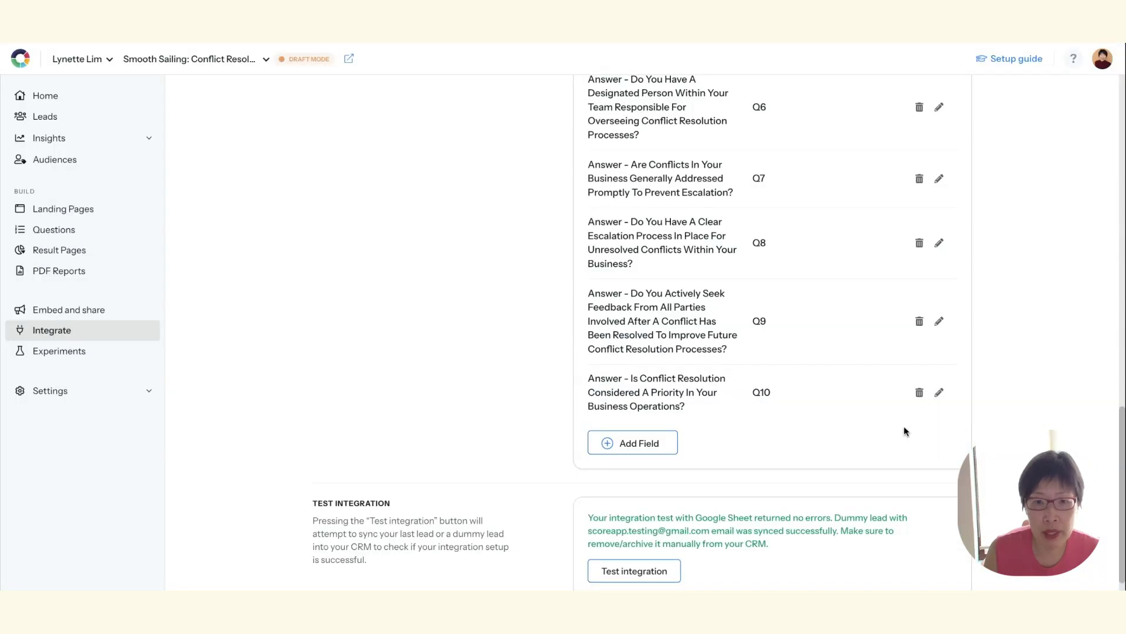
{"action": "scroll", "coordinate": [484, 521], "scroll_direction": "down", "scroll_amount": 1}
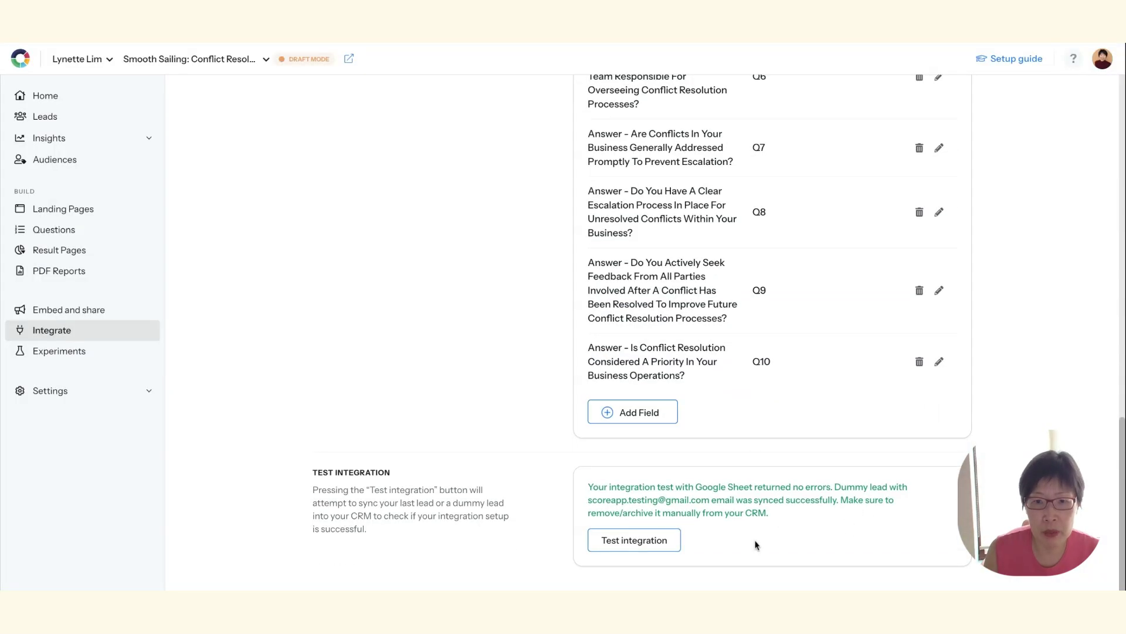
{"action": "scroll", "coordinate": [526, 239], "scroll_direction": "up", "scroll_amount": 10}
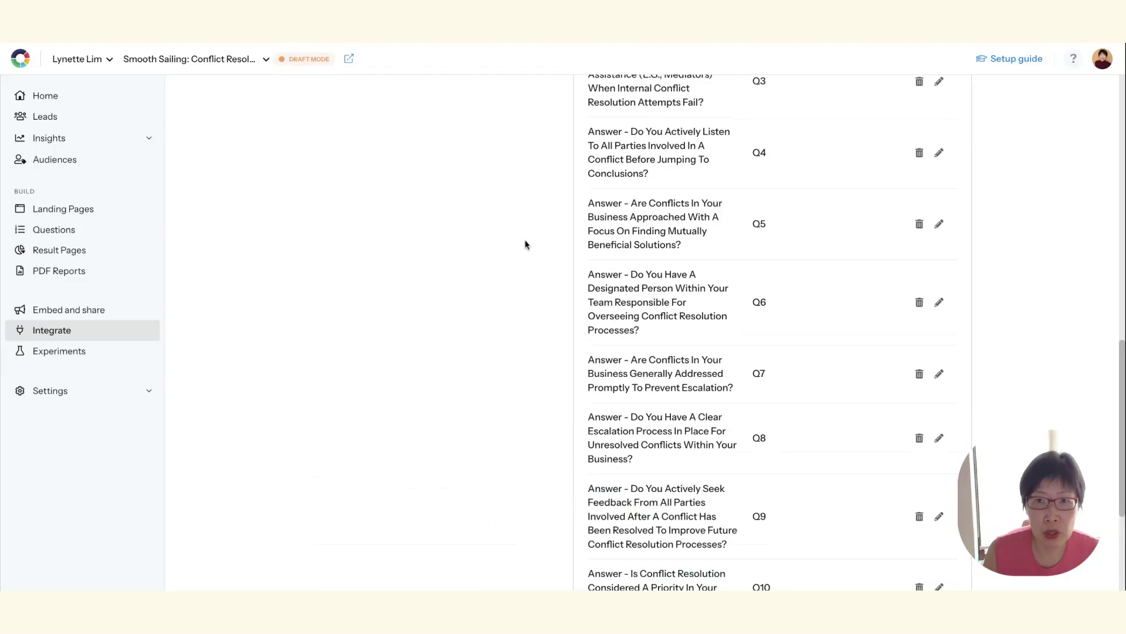
Step: Switch to ScoreApp-Test Sheet in Google Sheets and examine the test lead's row across the Quiz worksheet through Q10 at 125% zoom
{"action": "scroll", "coordinate": [525, 245], "scroll_direction": "up", "scroll_amount": 6}
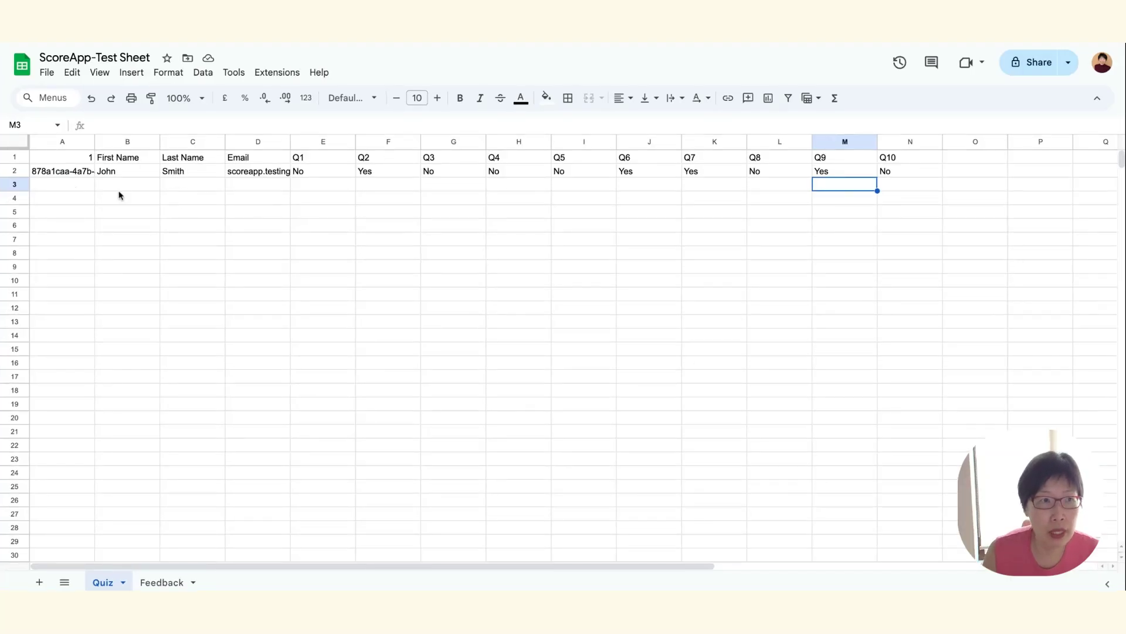
{"action": "left_click", "coordinate": [84, 157]}
{"action": "left_click", "coordinate": [186, 98]}
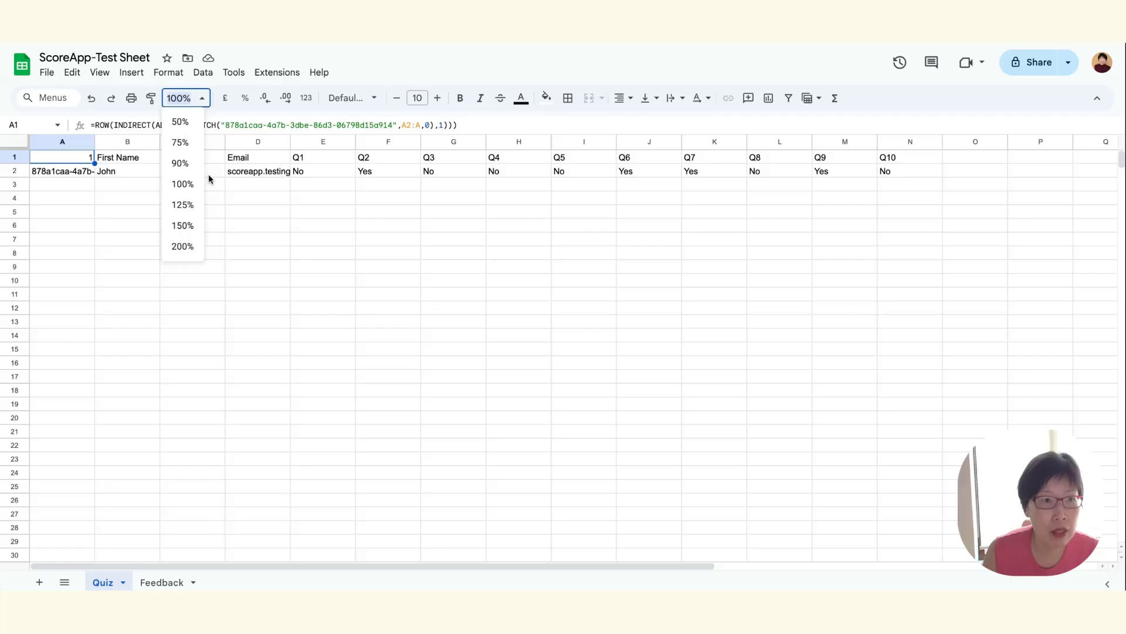
{"action": "left_click", "coordinate": [192, 205]}
{"action": "left_click", "coordinate": [353, 331]}
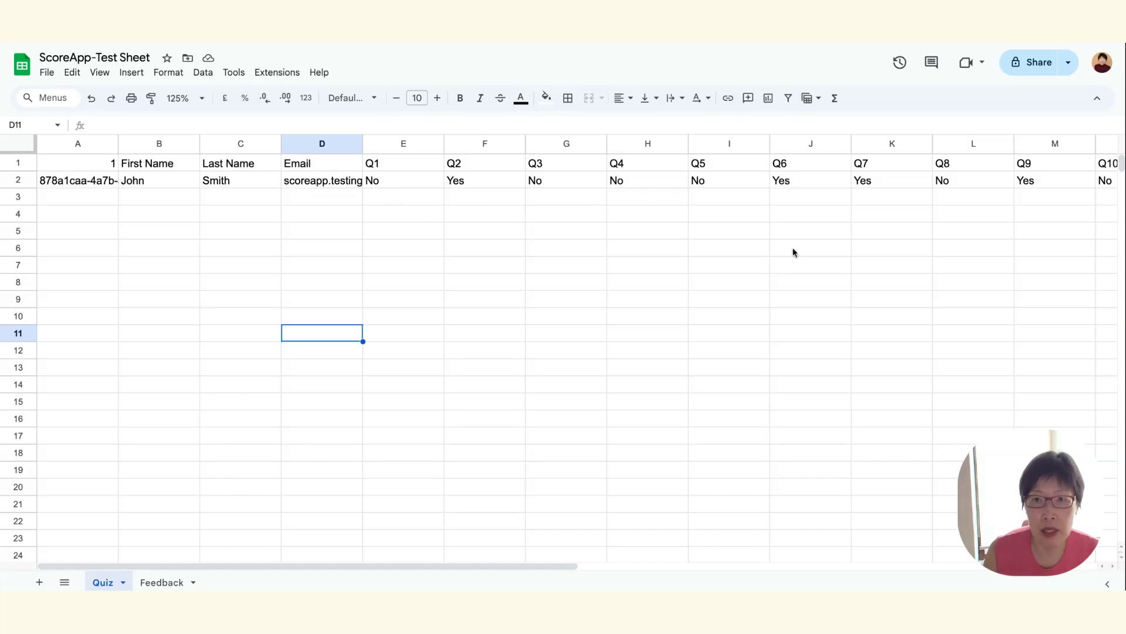
{"action": "left_click_drag", "start_coordinate": [535, 566], "coordinate": [603, 575]}
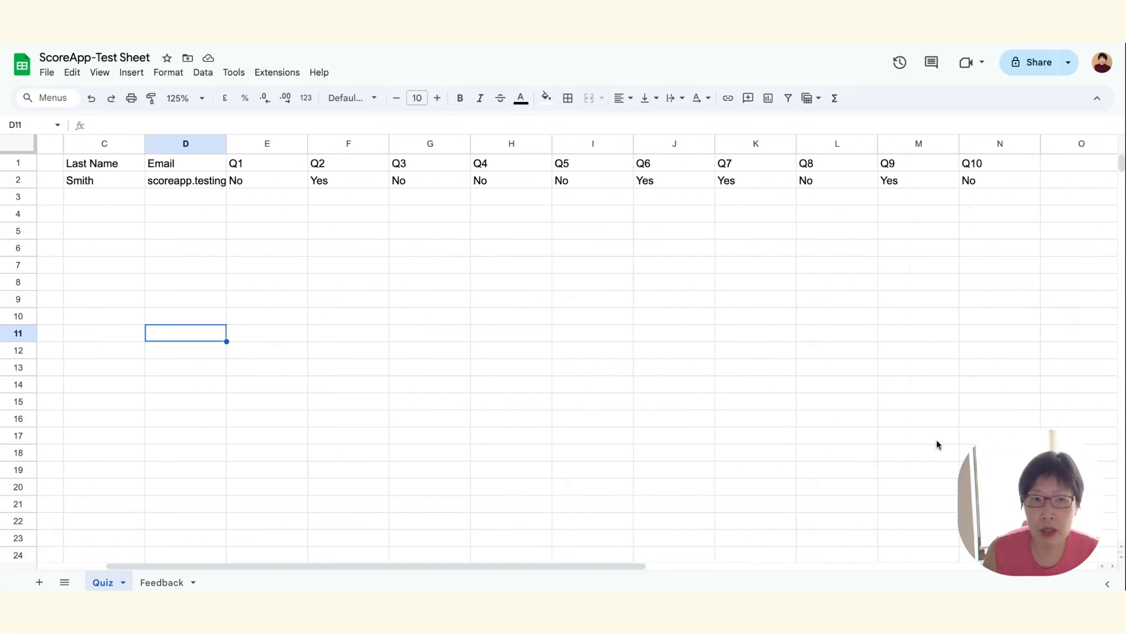
{"action": "left_click_drag", "start_coordinate": [516, 567], "coordinate": [417, 572]}
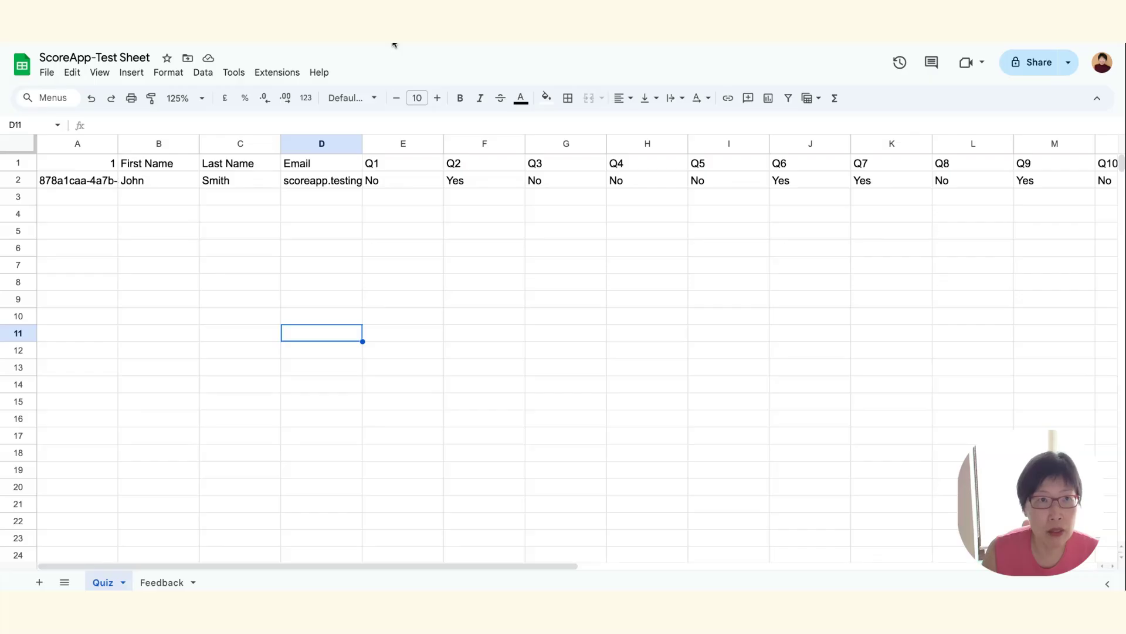
Step: Return to ScoreApp and review the Google Sheet integration's worksheet setting, lead form field maps and result field maps
{"action": "left_click", "coordinate": [358, 27]}
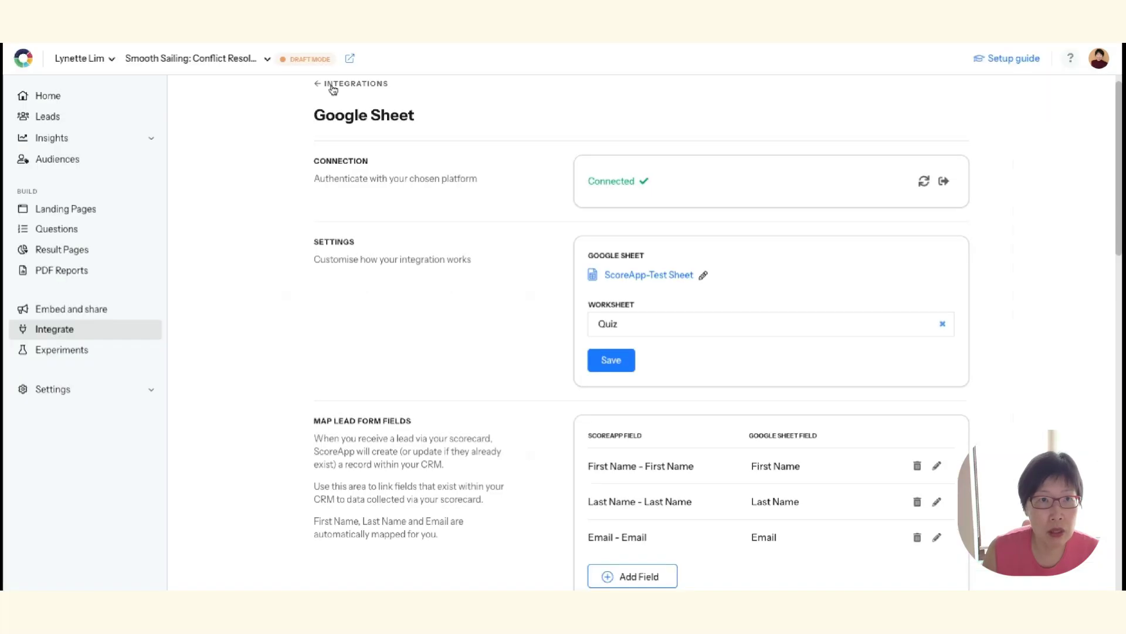
{"action": "scroll", "coordinate": [534, 385], "scroll_direction": "down", "scroll_amount": 1}
{"action": "scroll", "coordinate": [534, 386], "scroll_direction": "down", "scroll_amount": 3}
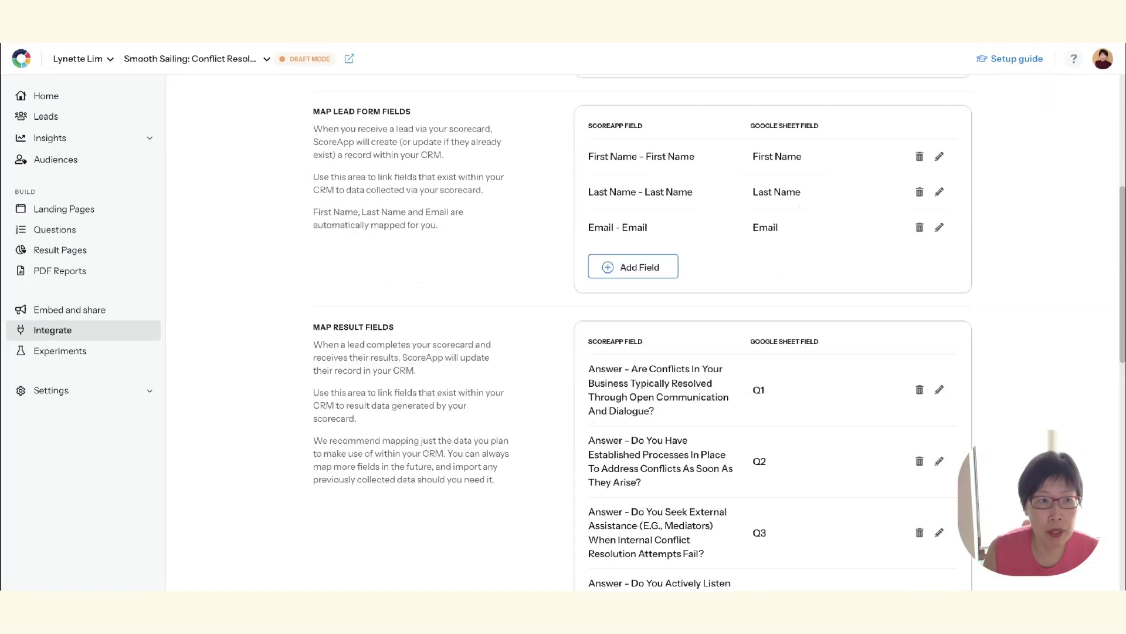
{"action": "scroll", "coordinate": [534, 385], "scroll_direction": "up", "scroll_amount": 5}
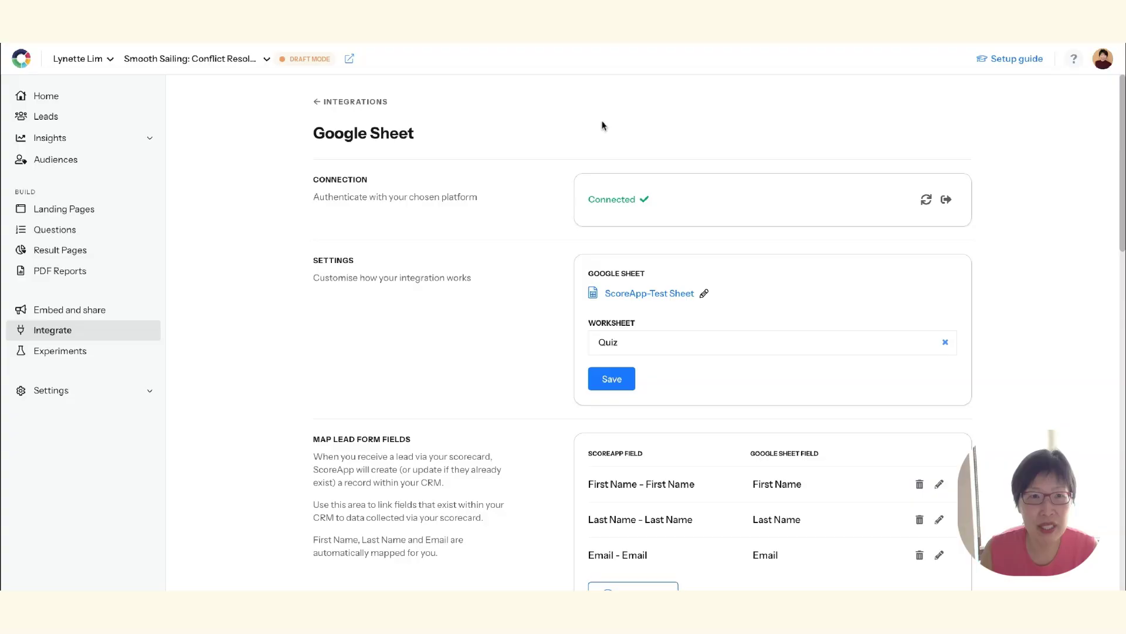